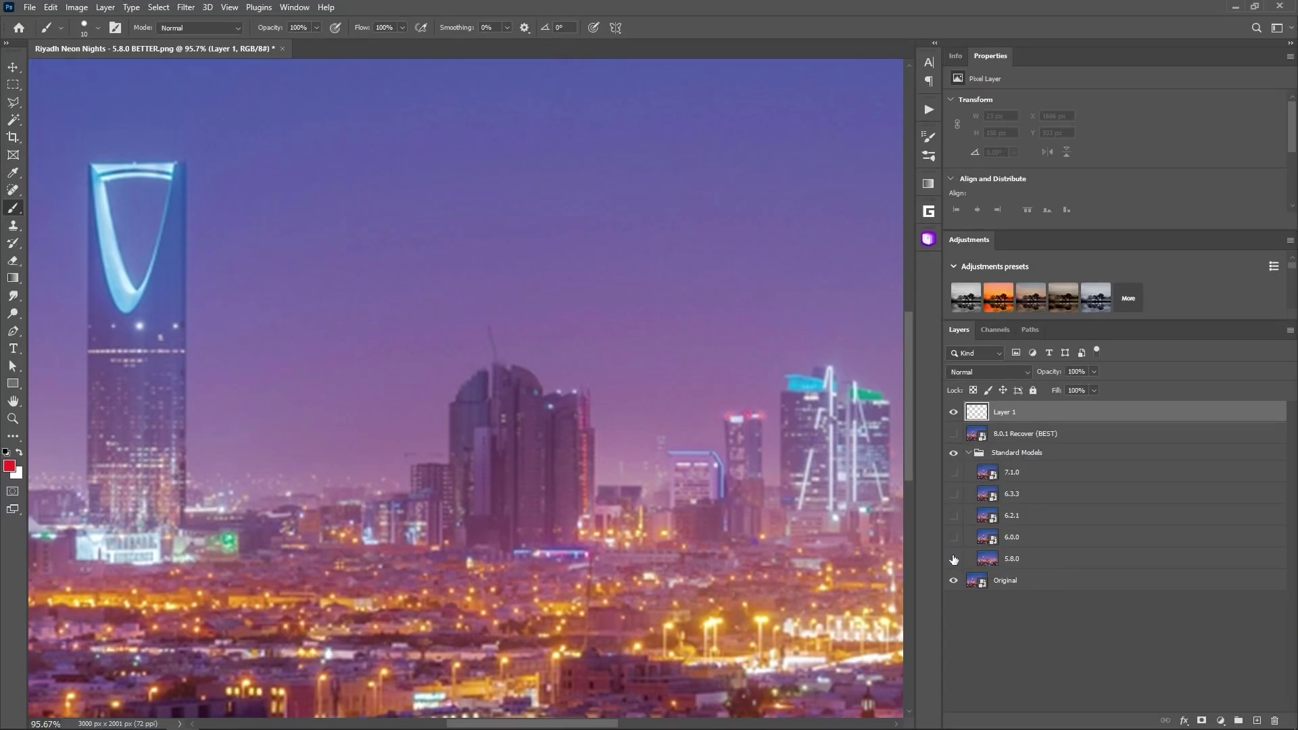
Show the 5.8.0, 6.0.0, 6.2.1, 6.3.3, 7.1.0 and 8.0.1 Recover (BEST) layers one after another to compare the upscales
{"action": "left_click", "coordinate": [953, 559]}
{"action": "left_click", "coordinate": [954, 538]}
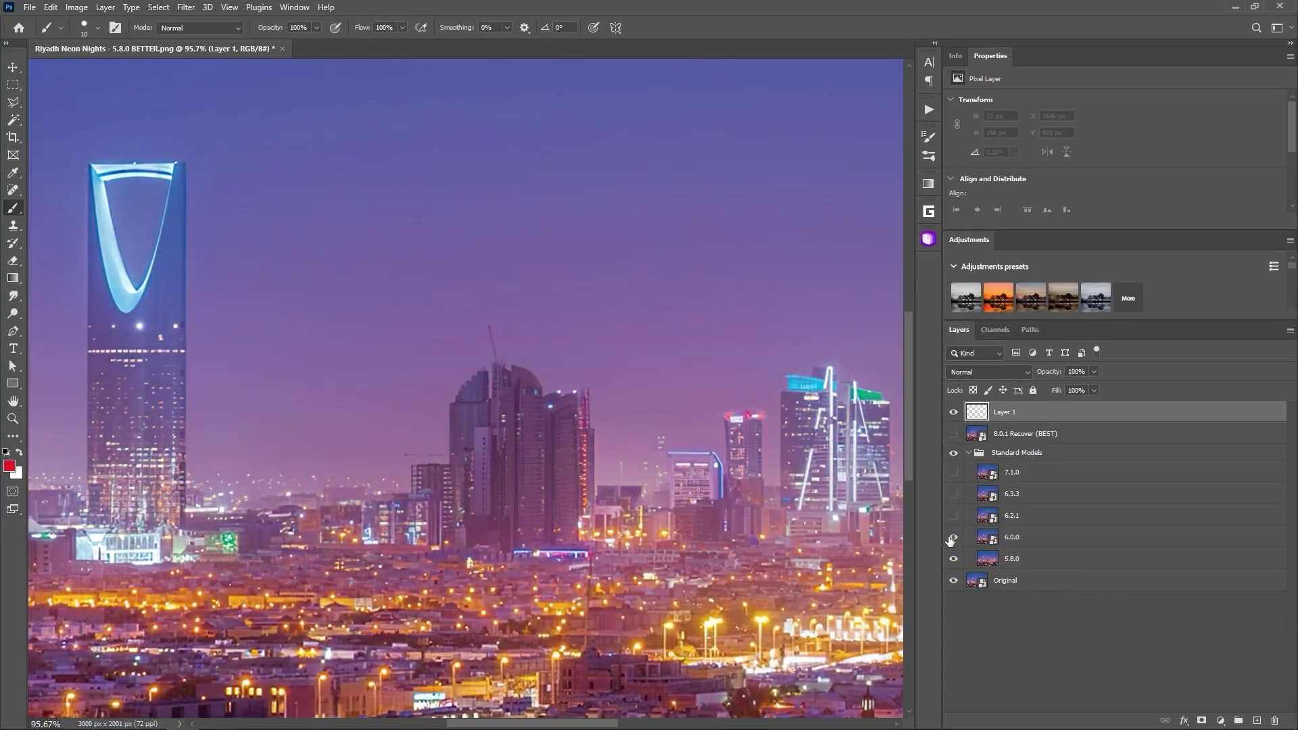
{"action": "left_click", "coordinate": [953, 516]}
{"action": "left_click", "coordinate": [954, 495]}
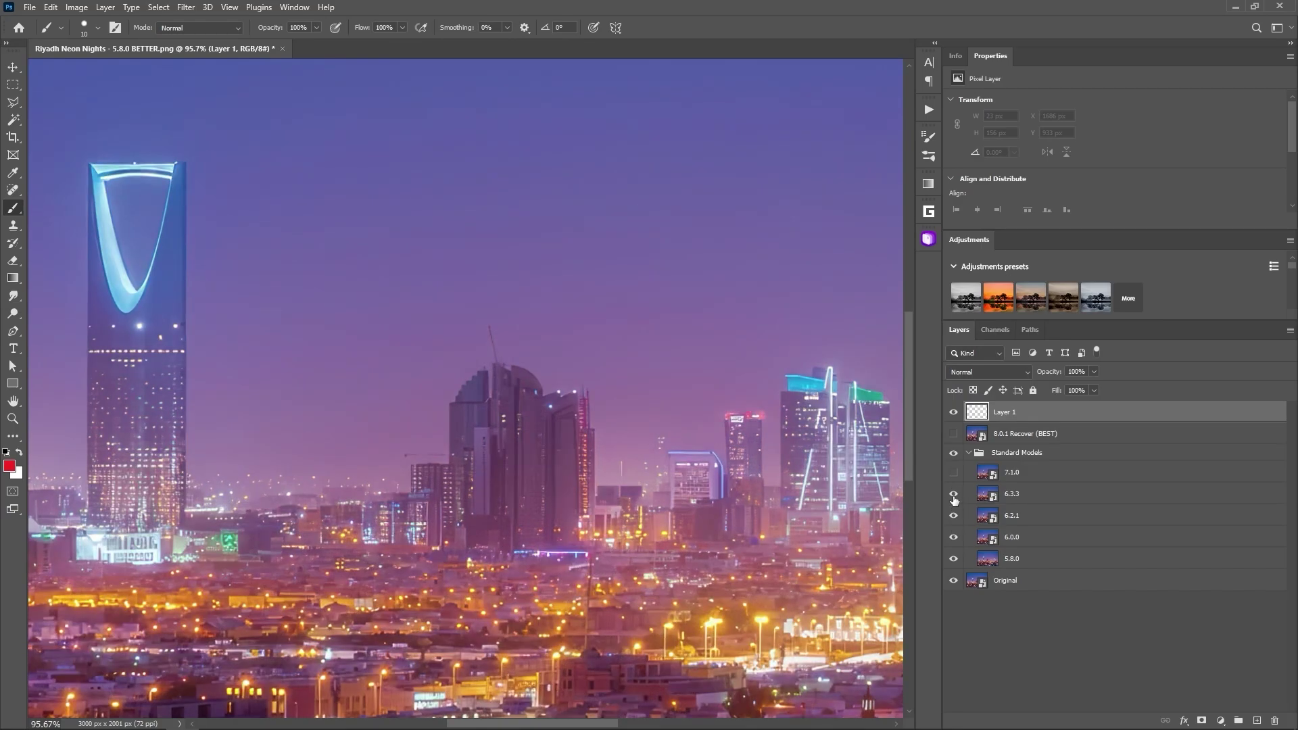
{"action": "left_click", "coordinate": [954, 472]}
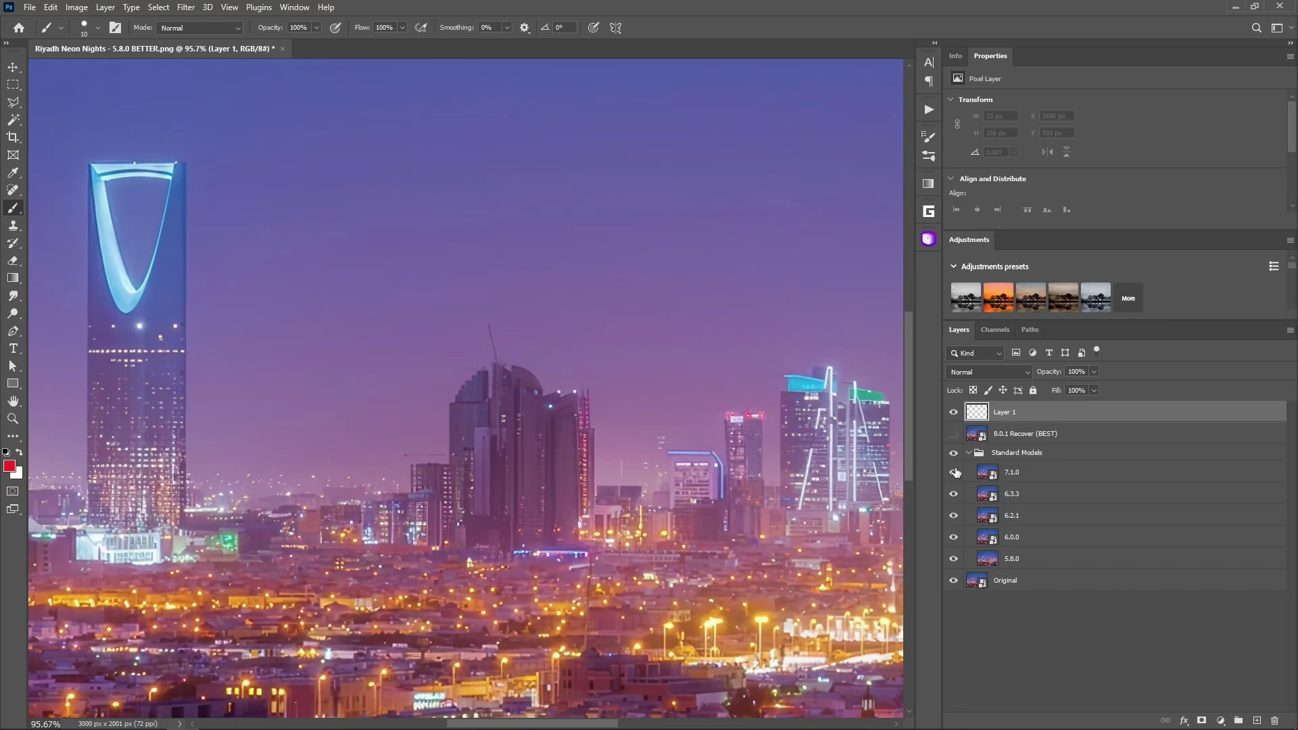
{"action": "left_click", "coordinate": [954, 435]}
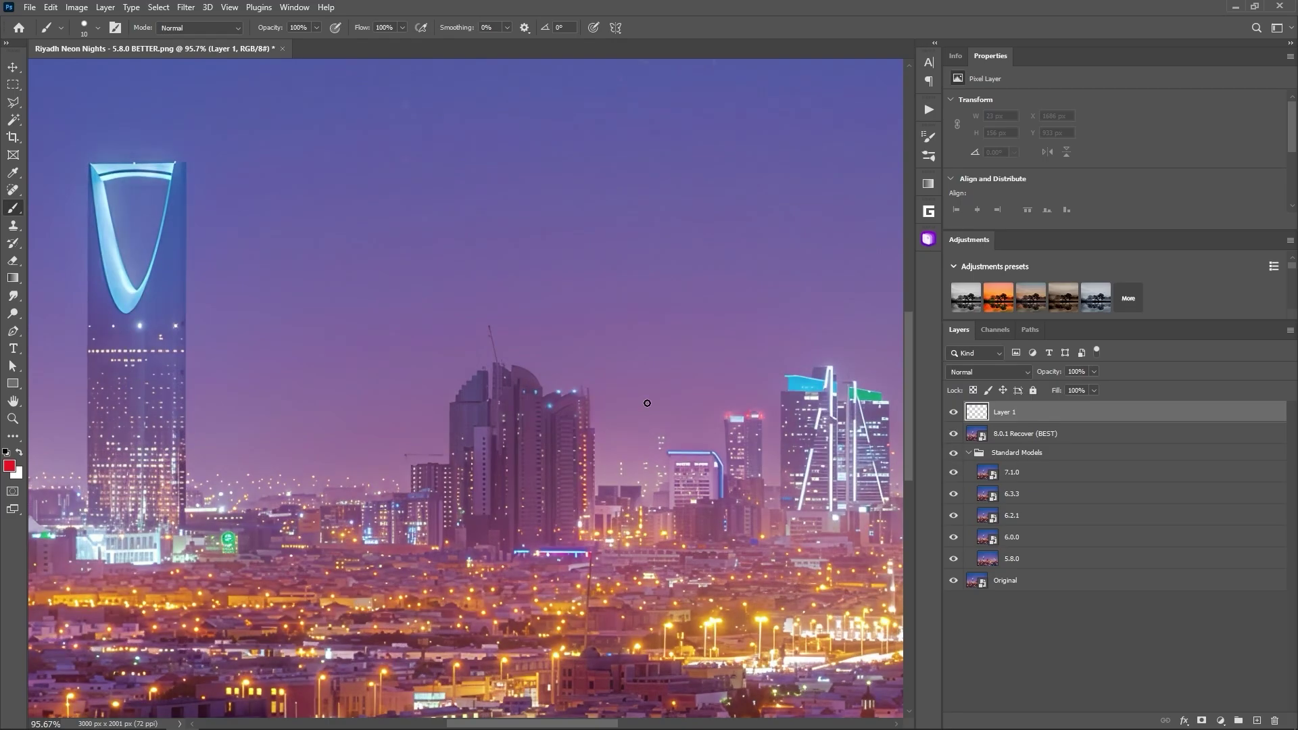
Examine the central towers up close with the 8.0.1 Recover (BEST) layer switched off and back on
{"action": "scroll", "coordinate": [333, 449], "scroll_direction": "up", "scroll_amount": 2}
{"action": "scroll", "coordinate": [357, 459], "scroll_direction": "left", "scroll_amount": 1}
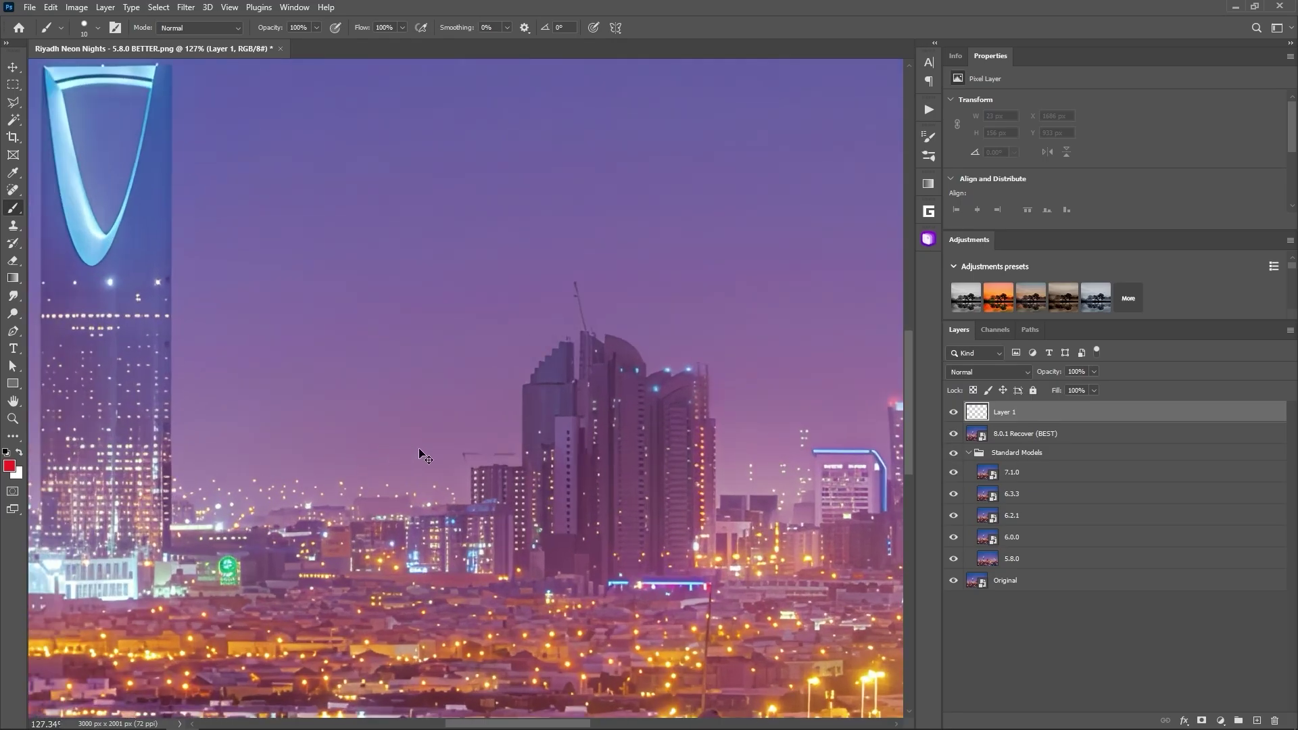
{"action": "left_click", "coordinate": [954, 433]}
{"action": "left_click", "coordinate": [954, 433]}
Paint three red brush strokes on Layer 1 beside the central towers, above the neon-edged building
{"action": "left_click_drag", "start_coordinate": [784, 249], "coordinate": [764, 382]}
{"action": "left_click_drag", "start_coordinate": [841, 257], "coordinate": [793, 452]}
{"action": "left_click_drag", "start_coordinate": [751, 423], "coordinate": [796, 460]}
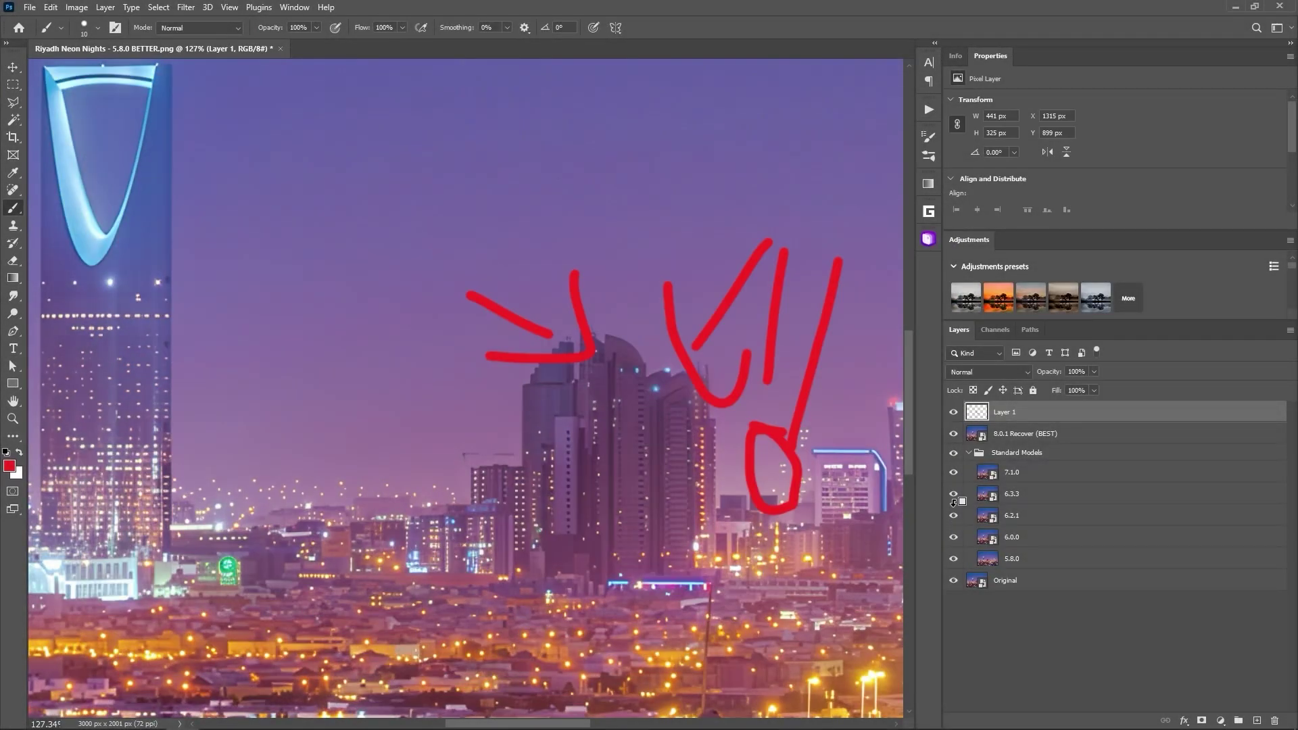
Compare the skyline across the 6.2.1, 6.3.3, 7.1.0 and 8.0.1 Recover (BEST) layers, showing each one in turn
{"action": "left_click", "coordinate": [953, 516], "text": "alt"}
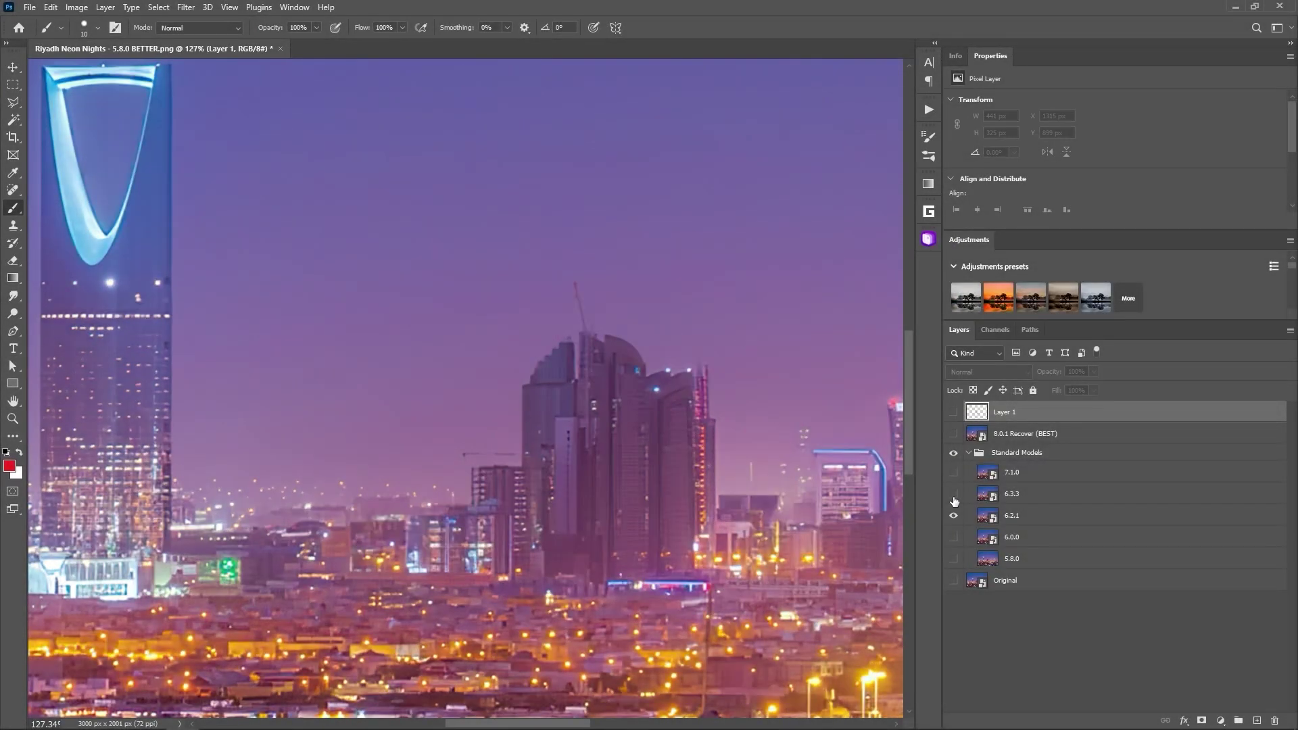
{"action": "left_click", "coordinate": [953, 494], "text": "alt"}
{"action": "left_click", "coordinate": [953, 473], "text": "alt"}
{"action": "left_click", "coordinate": [953, 434], "text": "alt"}
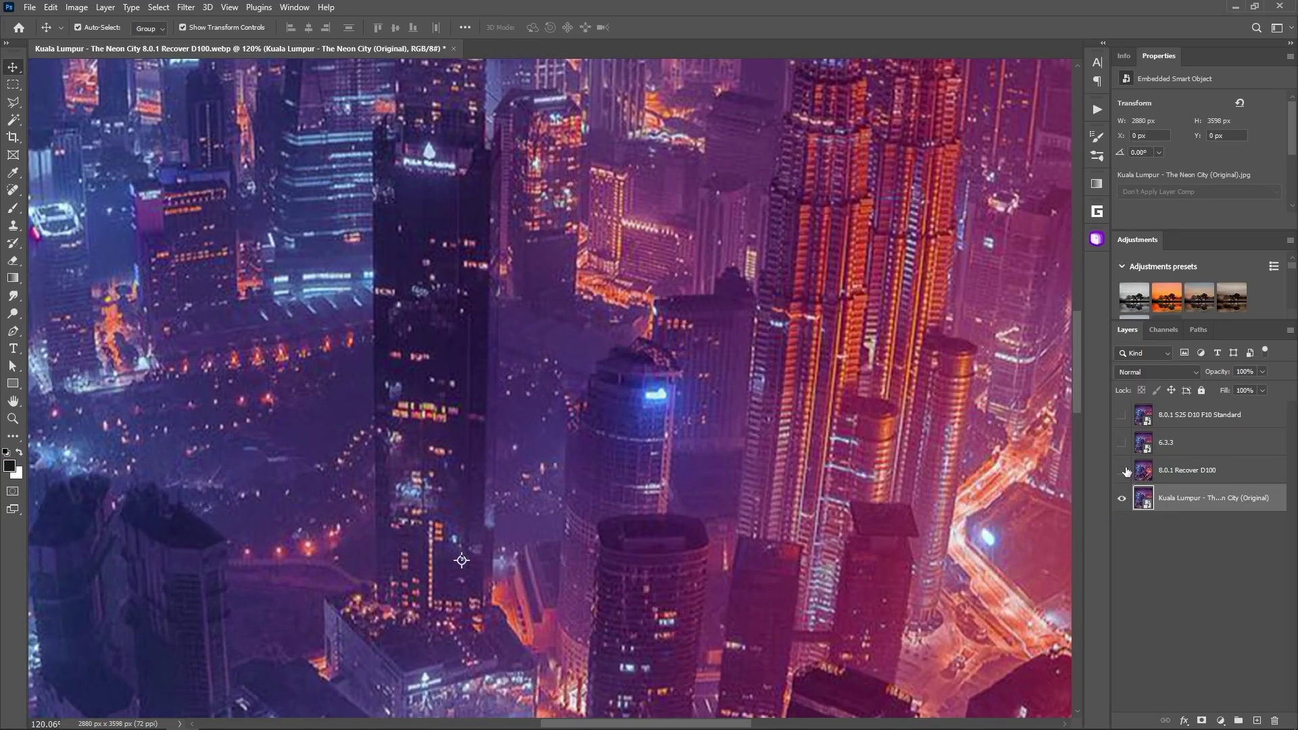
Inspect the Kuala Lumpur towers and dark rooftops on the 8.0.1 Recover D100 layer and compare them with the original layer
{"action": "left_click", "coordinate": [1122, 470], "text": "alt"}
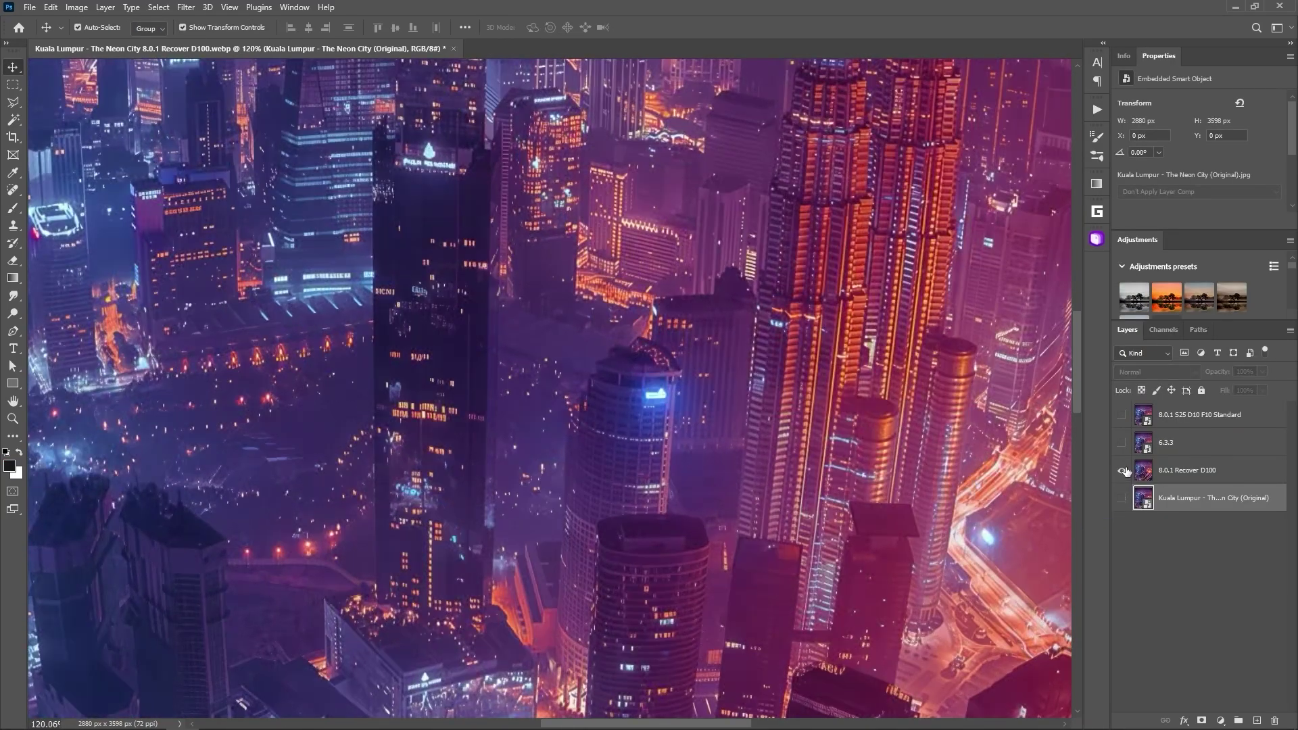
{"action": "scroll", "coordinate": [556, 471], "scroll_direction": "up", "scroll_amount": 2}
{"action": "scroll", "coordinate": [626, 473], "scroll_direction": "up", "scroll_amount": 1}
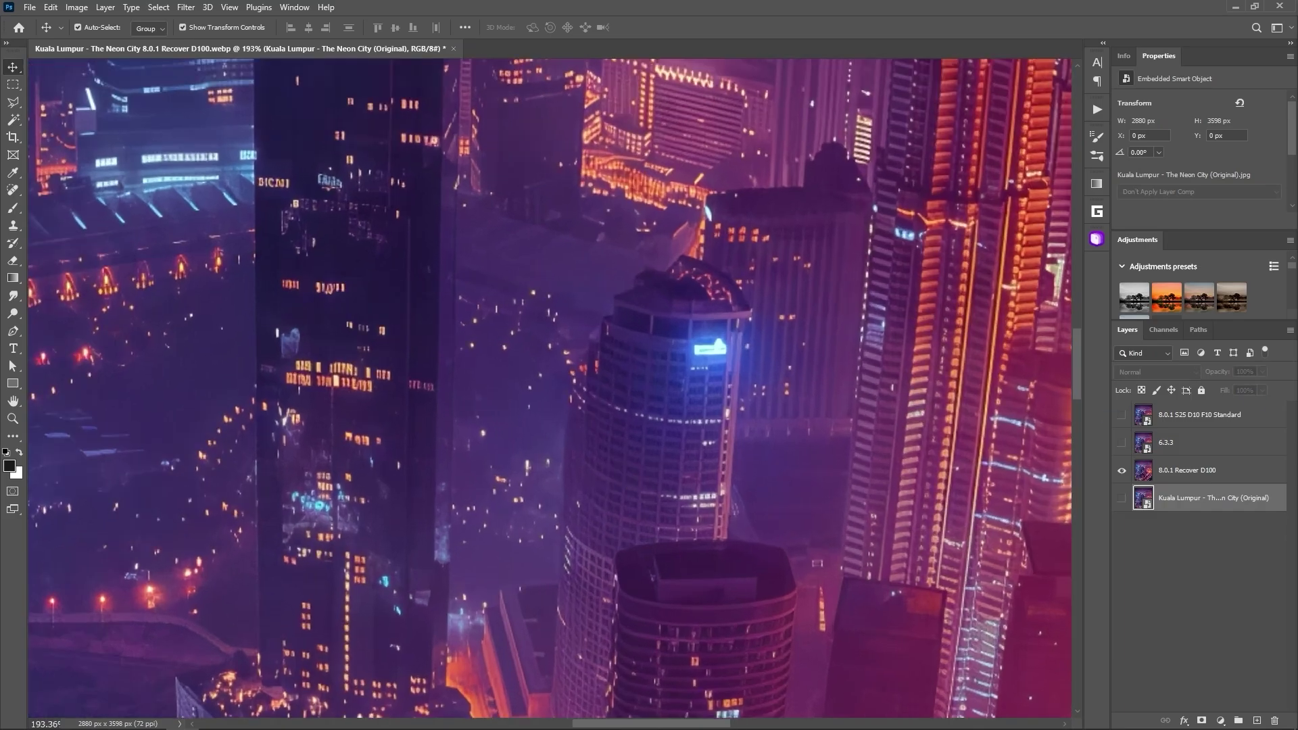
{"action": "left_click_drag", "start_coordinate": [473, 595], "coordinate": [821, 136]}
{"action": "left_click_drag", "start_coordinate": [676, 594], "coordinate": [580, 212]}
{"action": "scroll", "coordinate": [707, 445], "scroll_direction": "up", "scroll_amount": 1}
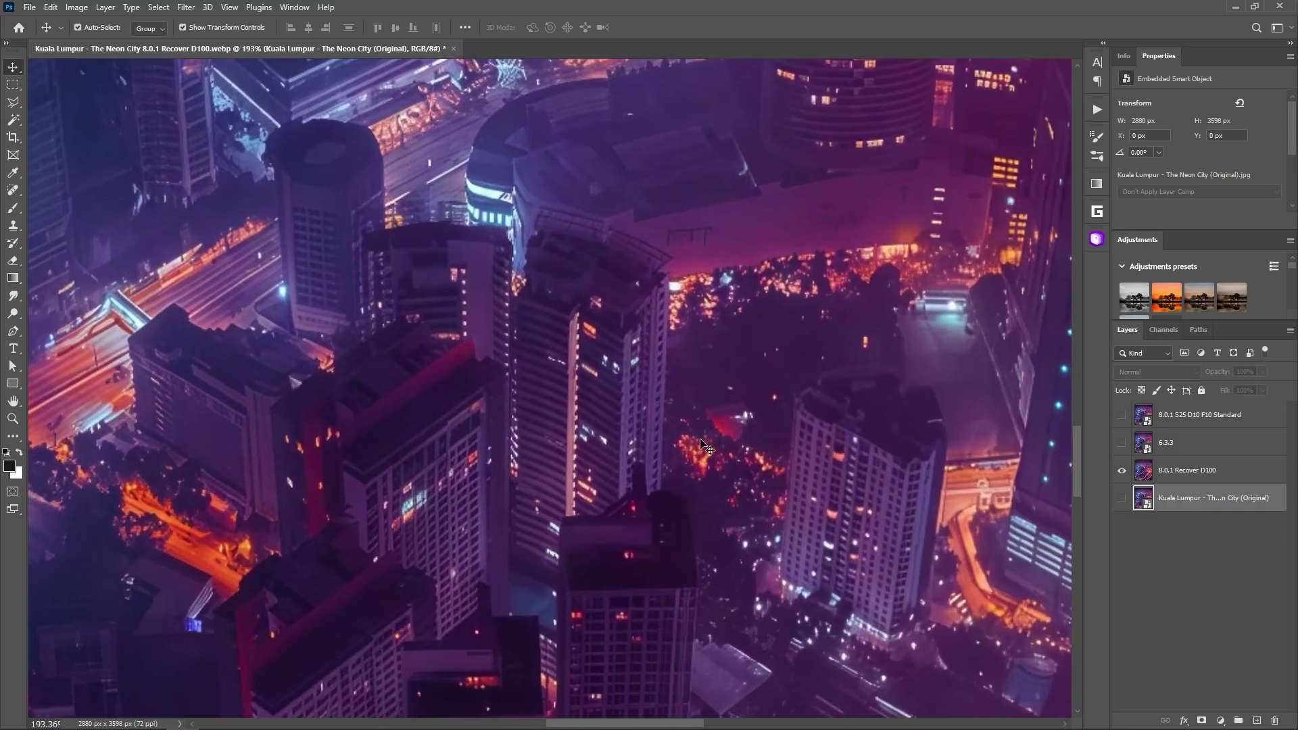
{"action": "scroll", "coordinate": [679, 408], "scroll_direction": "down", "scroll_amount": 6}
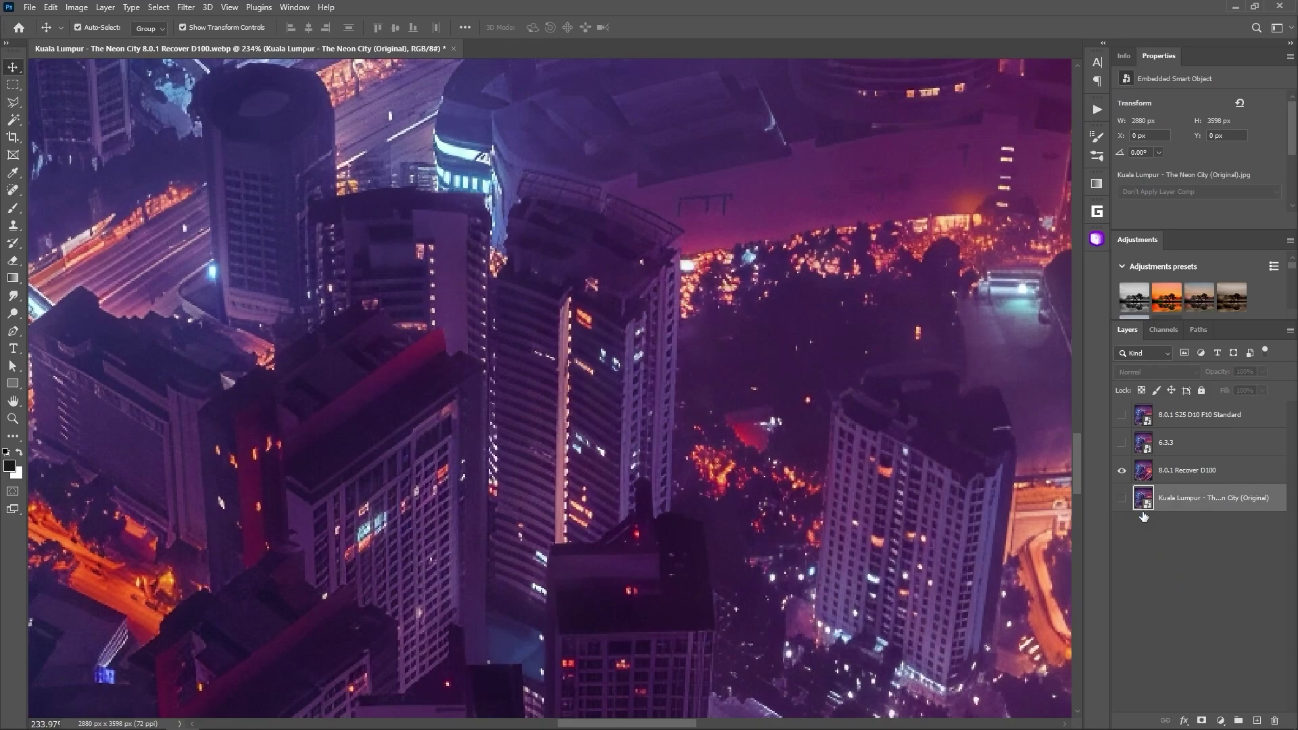
{"action": "left_click", "coordinate": [1122, 499], "text": "alt"}
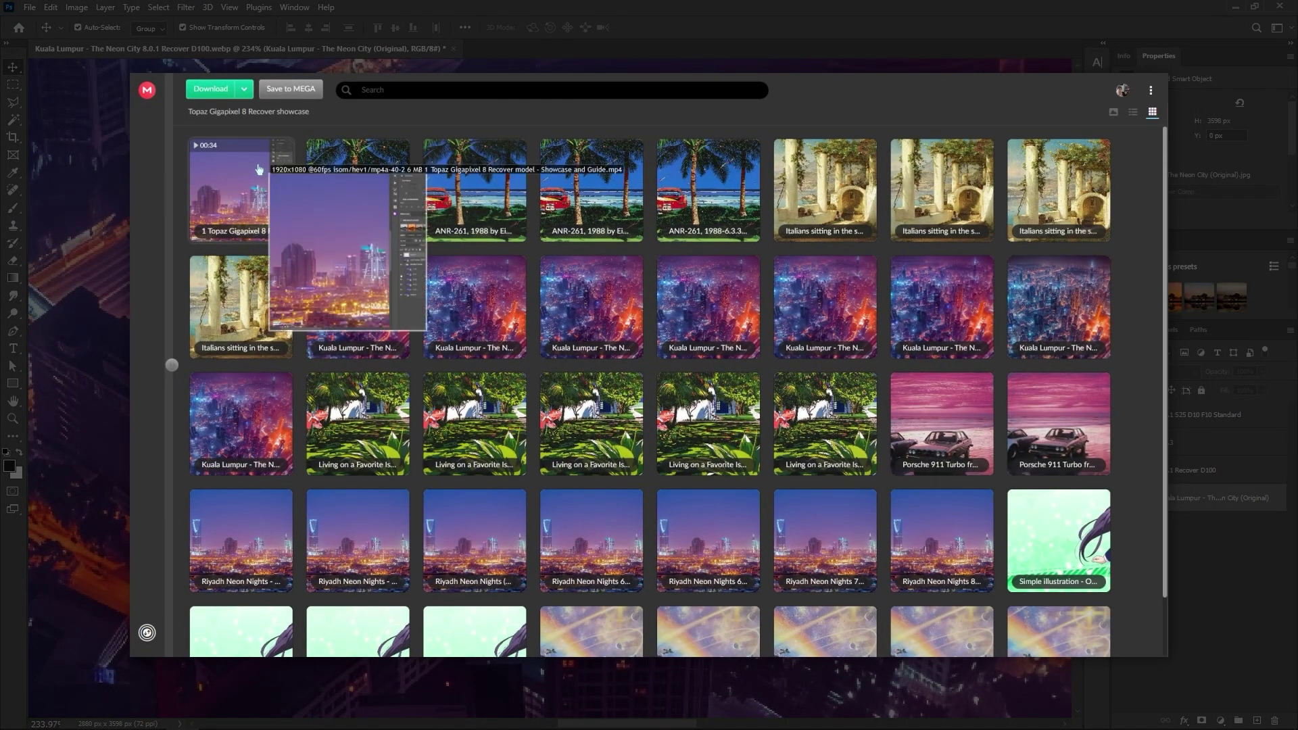
Browse the sample images in the Topaz Gigapixel 8 Recover showcase folder on MEGA
{"action": "scroll", "coordinate": [468, 156], "scroll_direction": "down", "scroll_amount": 1}
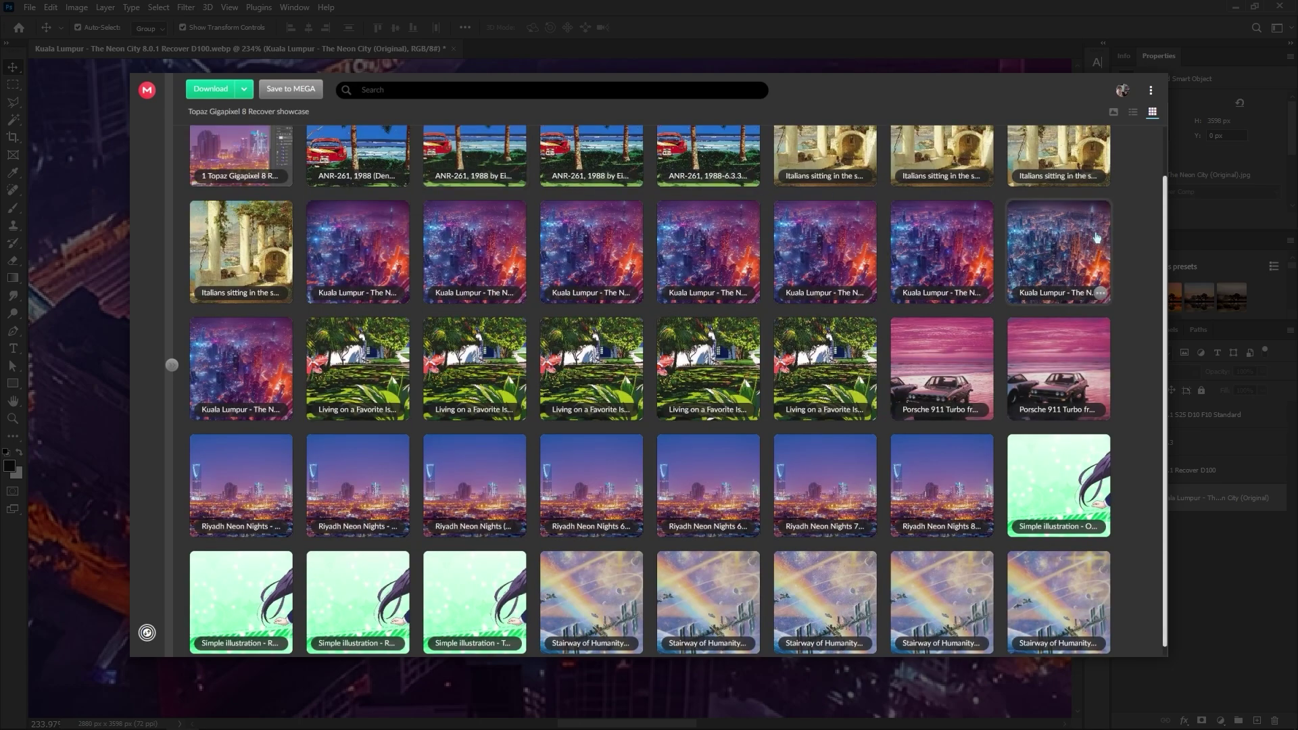
{"action": "scroll", "coordinate": [1102, 294], "scroll_direction": "down", "scroll_amount": 1}
{"action": "scroll", "coordinate": [1130, 245], "scroll_direction": "up", "scroll_amount": 1}
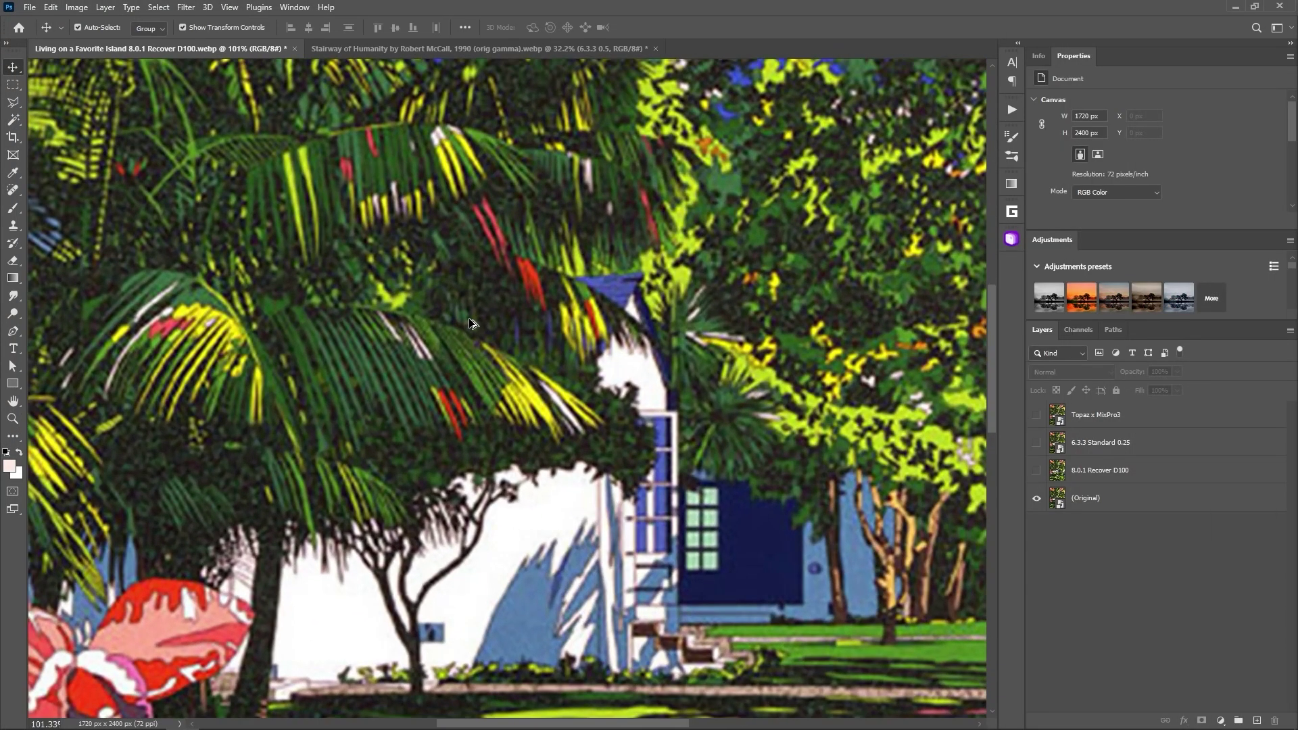
{"action": "scroll", "coordinate": [471, 324], "scroll_direction": "up", "scroll_amount": 1}
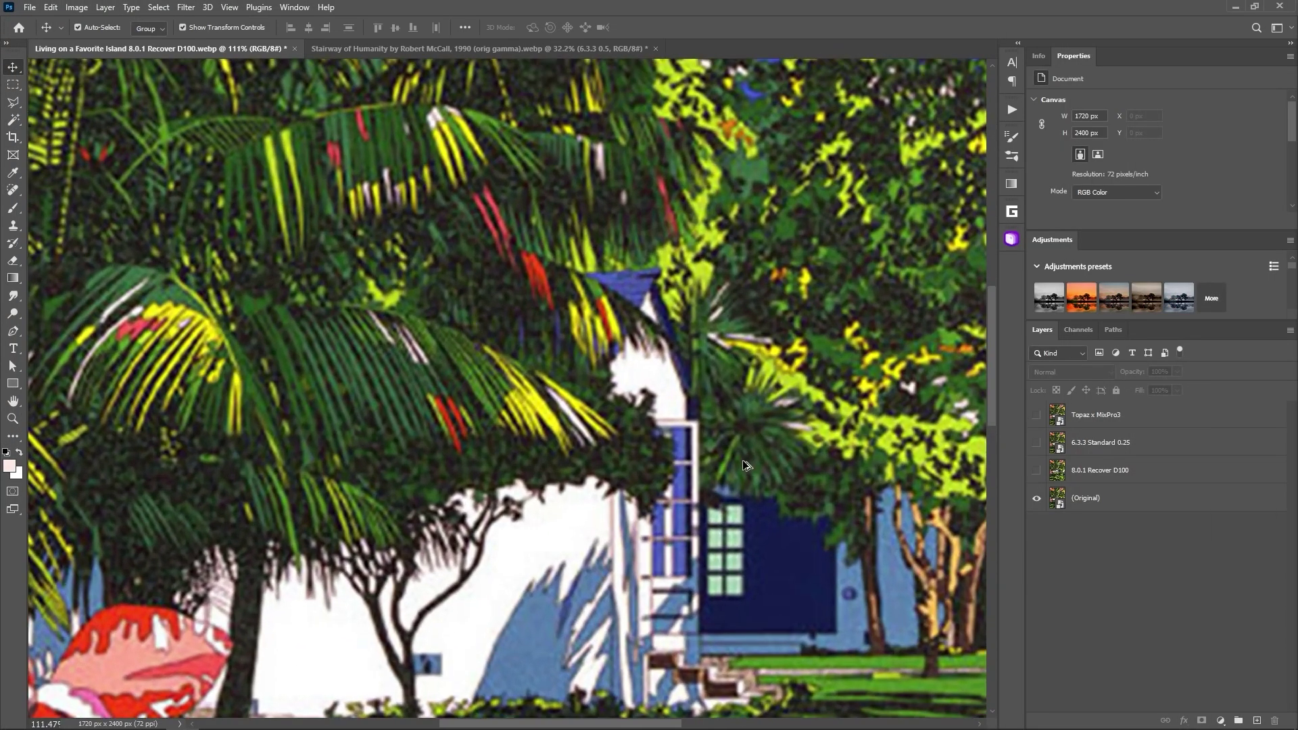
Compare the palm and house illustration between the (Original) and 8.0.1 Recover D100 layers, both close up and as a whole
{"action": "left_click", "coordinate": [1036, 470], "text": "alt"}
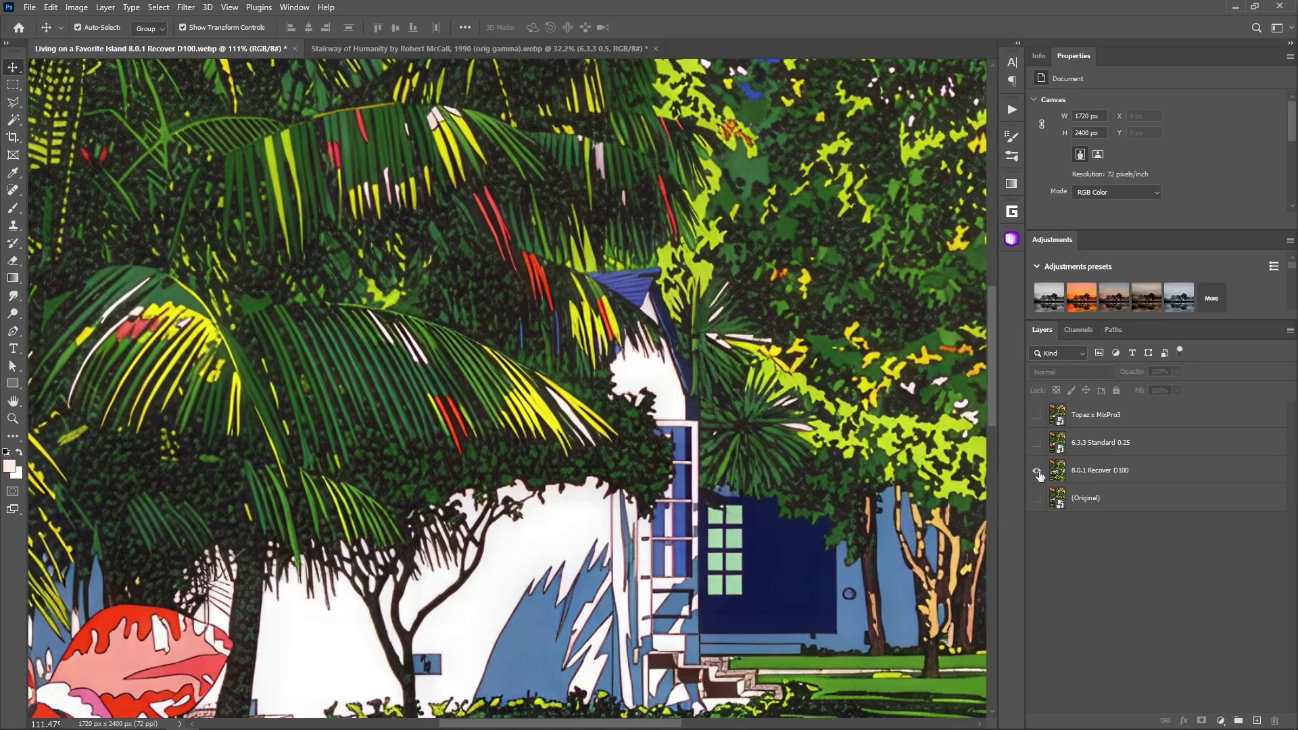
{"action": "key", "text": "ctrl+0"}
{"action": "left_click", "coordinate": [1035, 499], "text": "alt"}
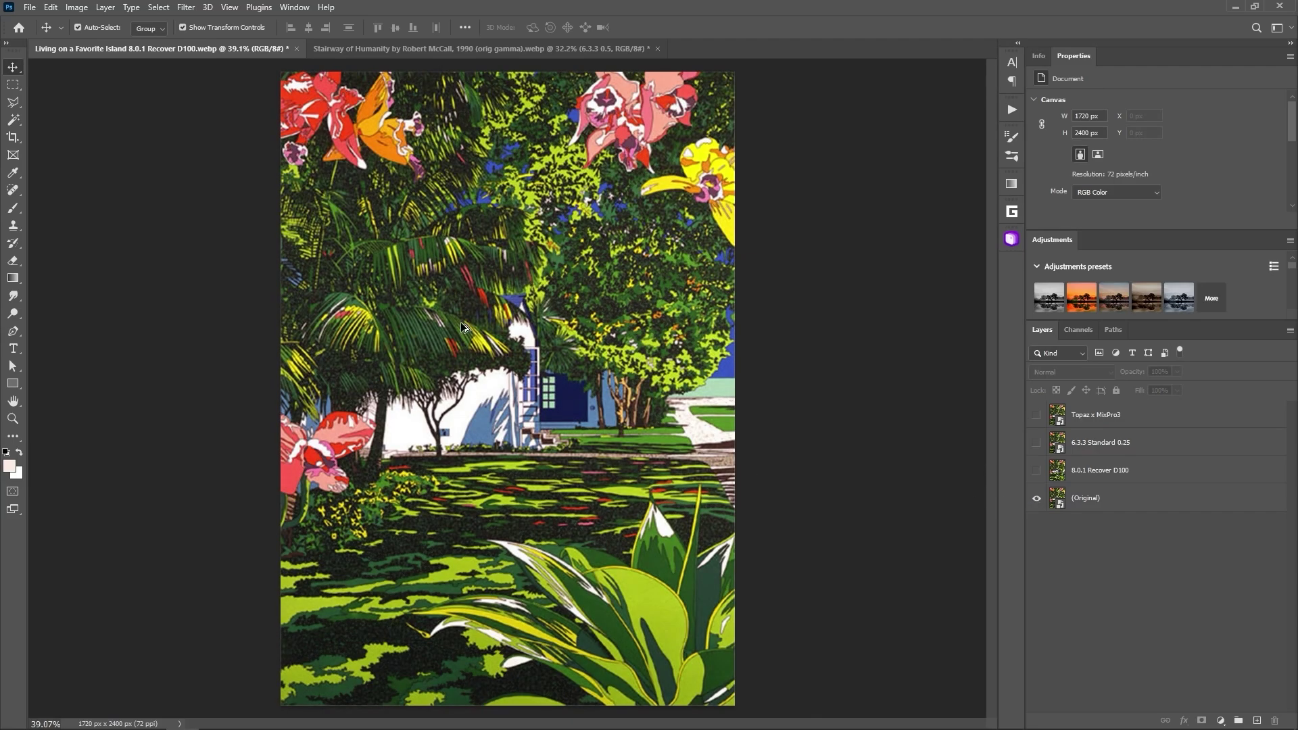
{"action": "scroll", "coordinate": [445, 310], "scroll_direction": "up", "scroll_amount": 5}
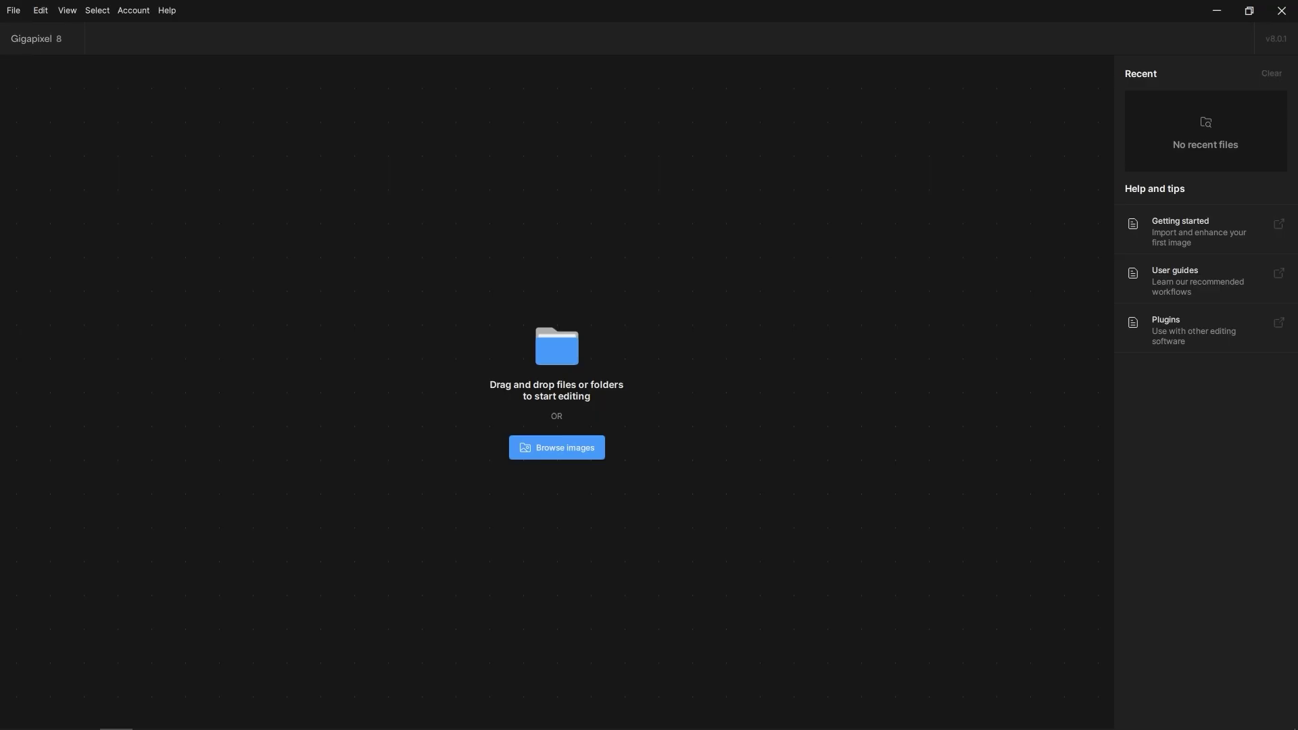
Load Living on a Favorite Island (Original).png into Gigapixel 8 and export the 4x Recover upscale as an 8-bit PNG to the original folder
{"action": "left_click_drag", "start_coordinate": [1297, 410], "coordinate": [815, 410]}
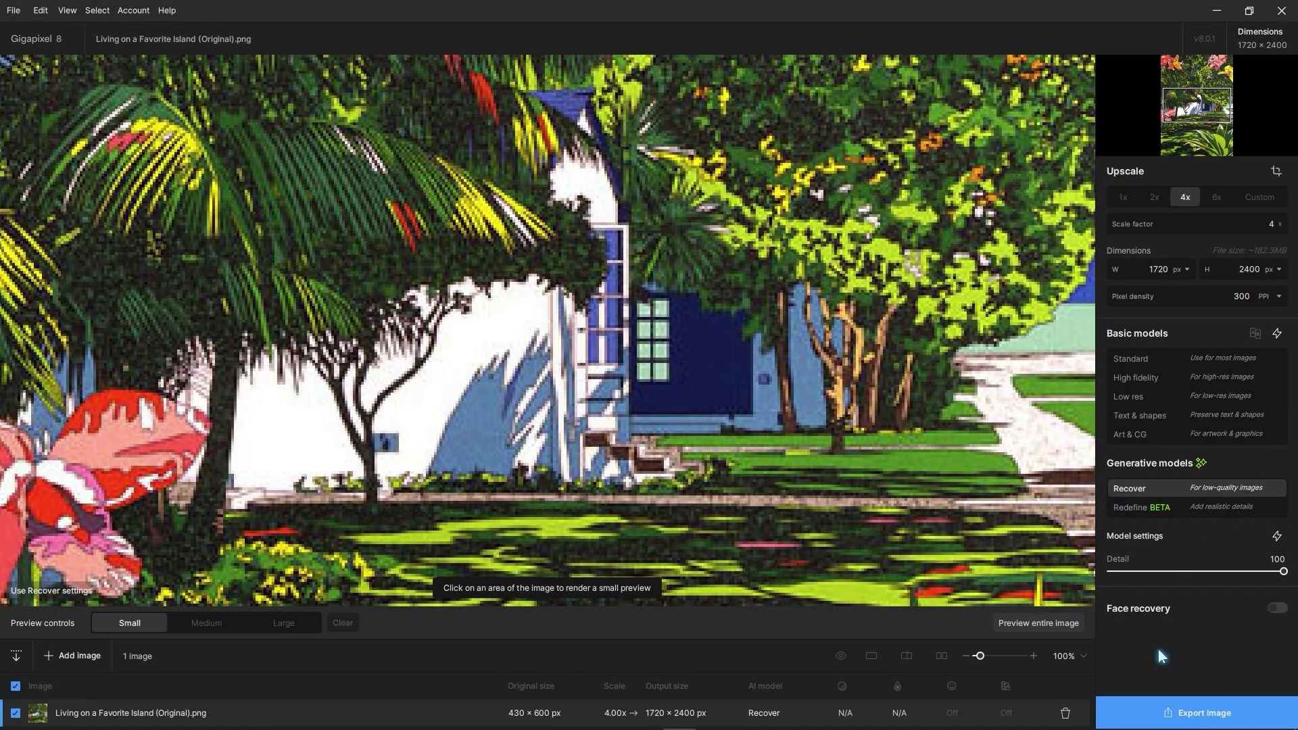
{"action": "left_click", "coordinate": [1195, 713]}
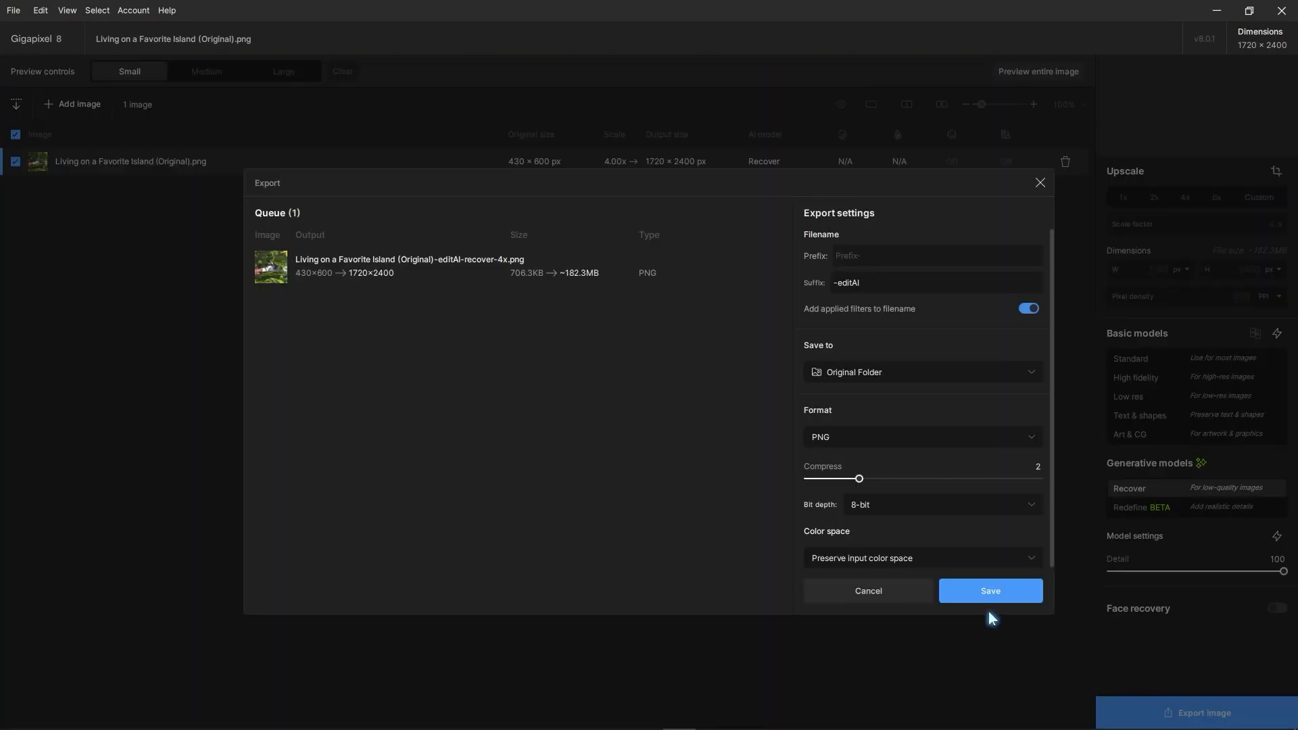
{"action": "left_click", "coordinate": [982, 583]}
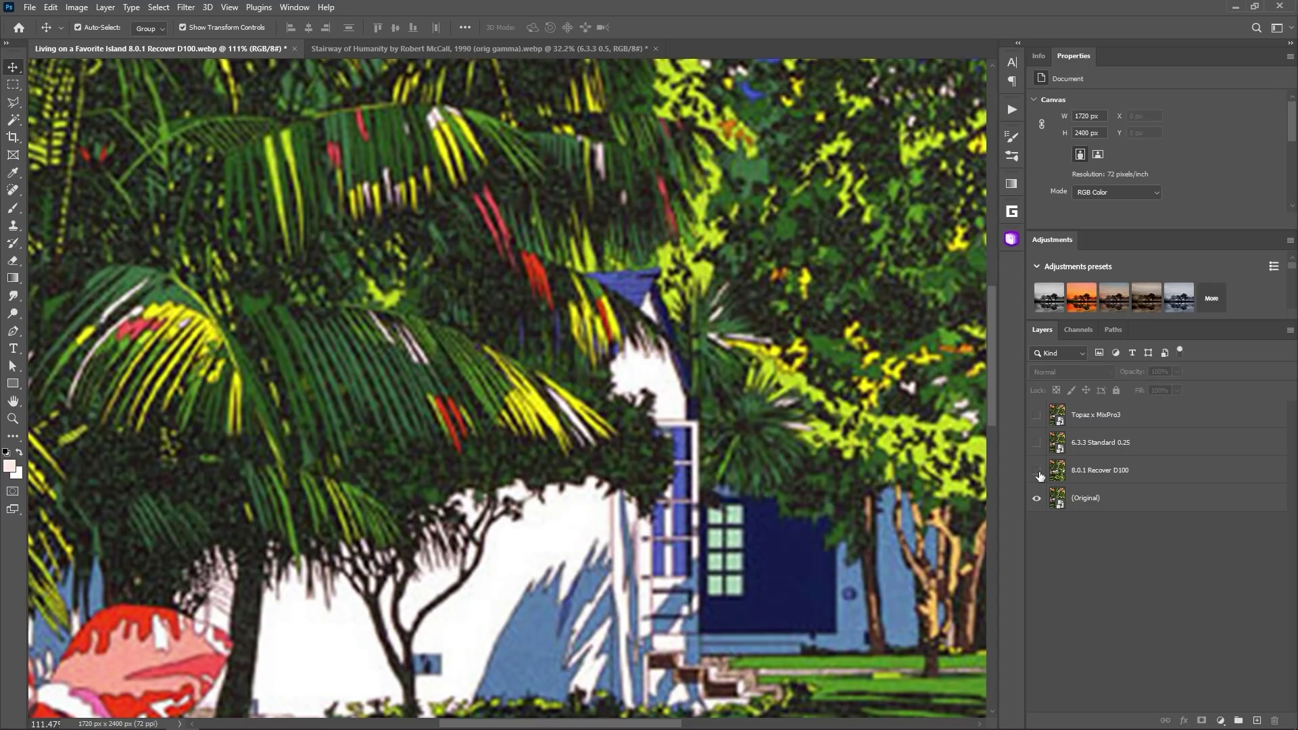
Compare 8.0.1 Recover D100 with the (Original) layer in Photoshop over the palms, house and shaded lawn
{"action": "left_click", "coordinate": [1038, 472], "text": "alt"}
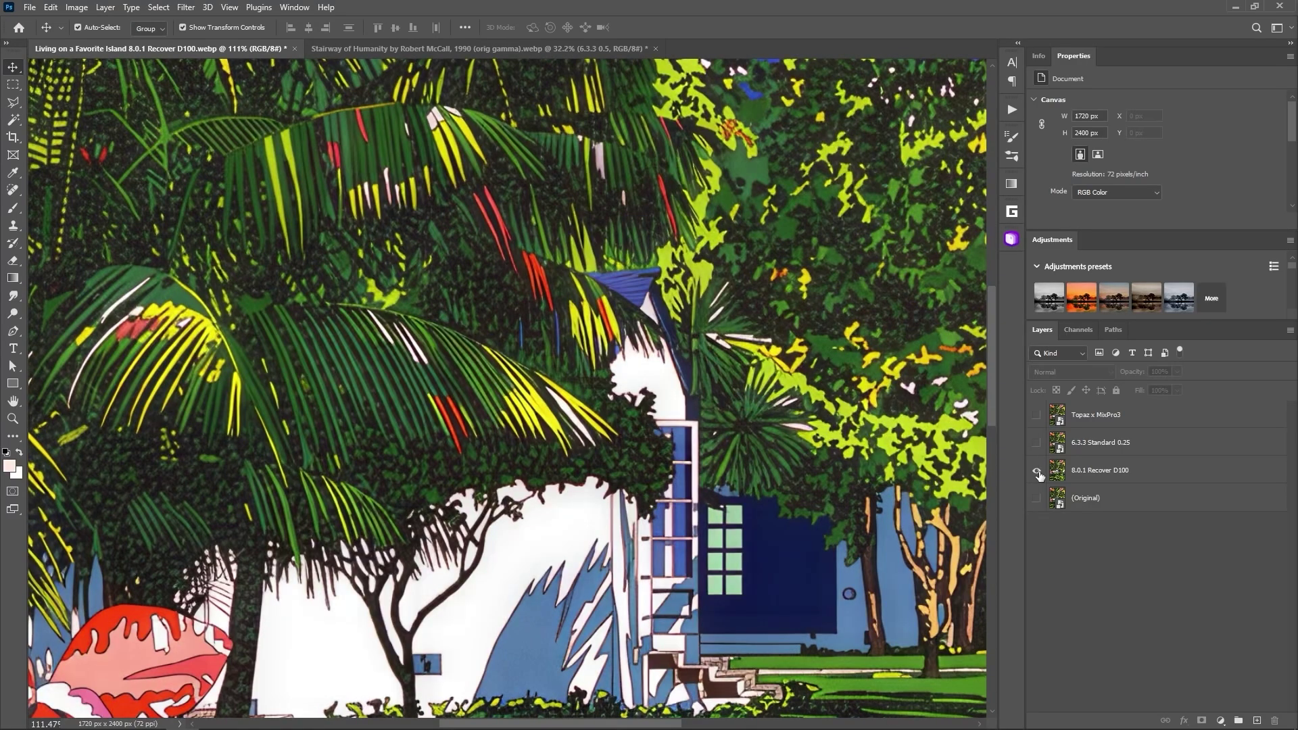
{"action": "scroll", "coordinate": [573, 460], "scroll_direction": "down", "scroll_amount": 10}
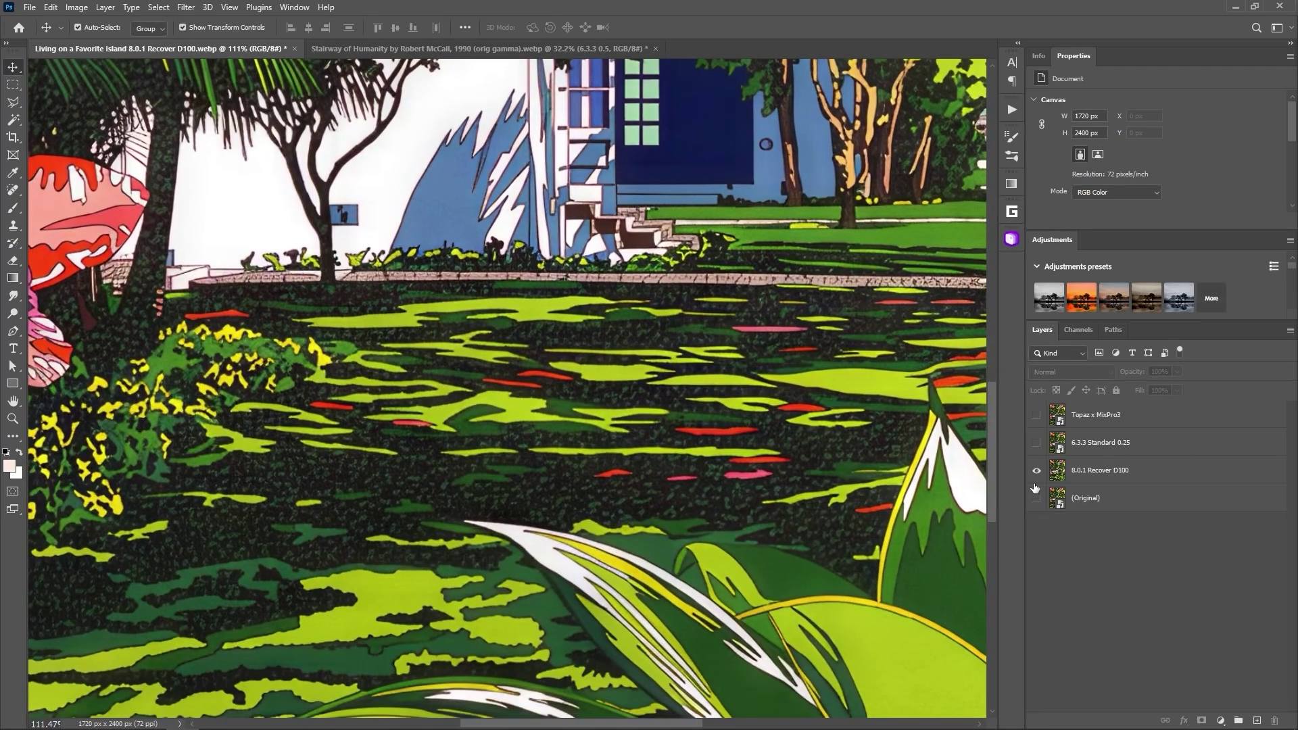
{"action": "left_click", "coordinate": [1036, 498], "text": "alt"}
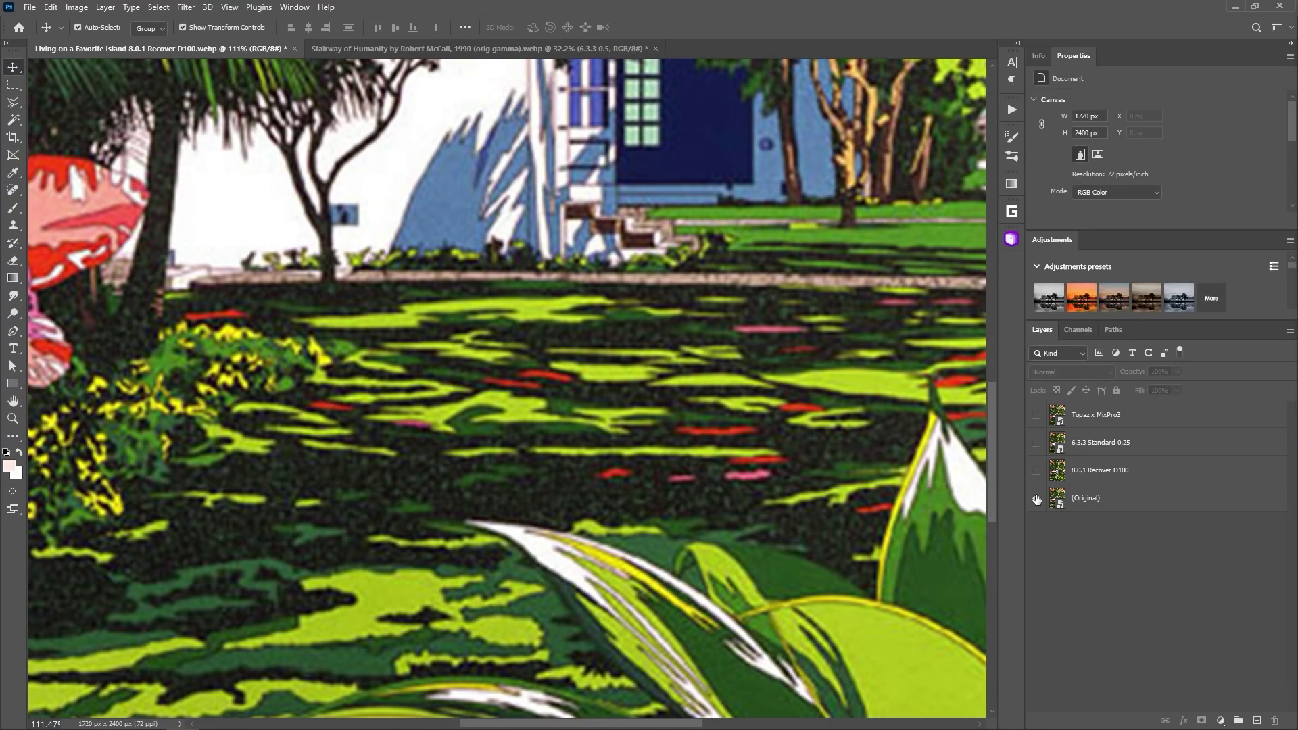
{"action": "left_click", "coordinate": [1035, 471], "text": "alt"}
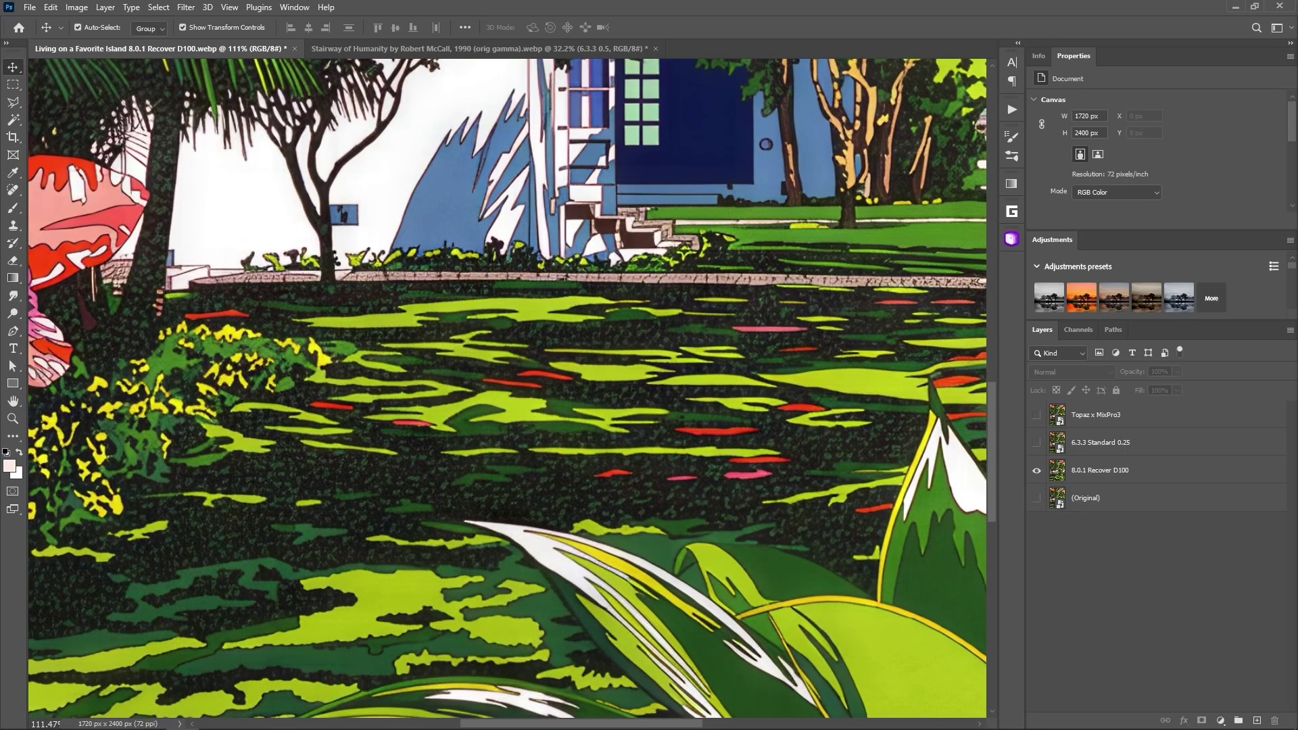
{"action": "left_click_drag", "start_coordinate": [513, 135], "coordinate": [558, 588]}
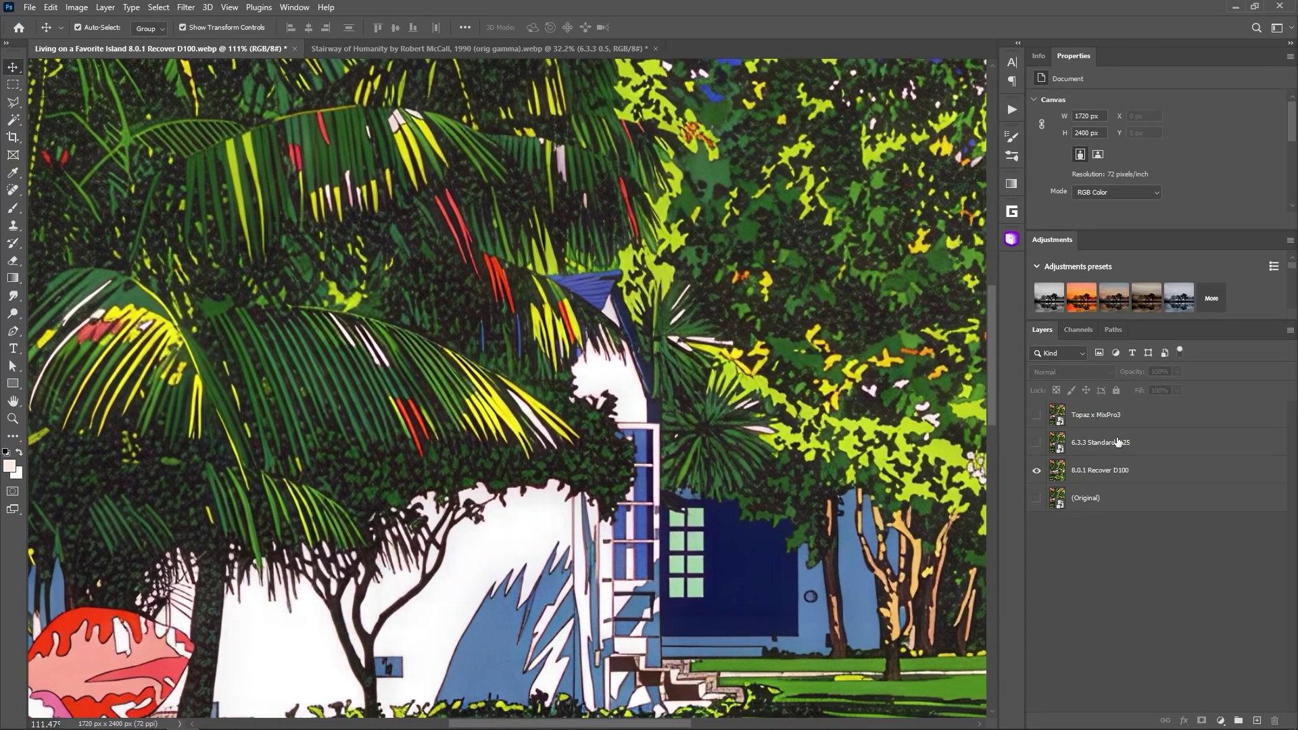
Show the (Original), 8.0.1 Recover D100 and 6.3.3 Standard 0.25 layers in turn and examine the palms and lawn
{"action": "left_click", "coordinate": [1036, 498], "text": "alt"}
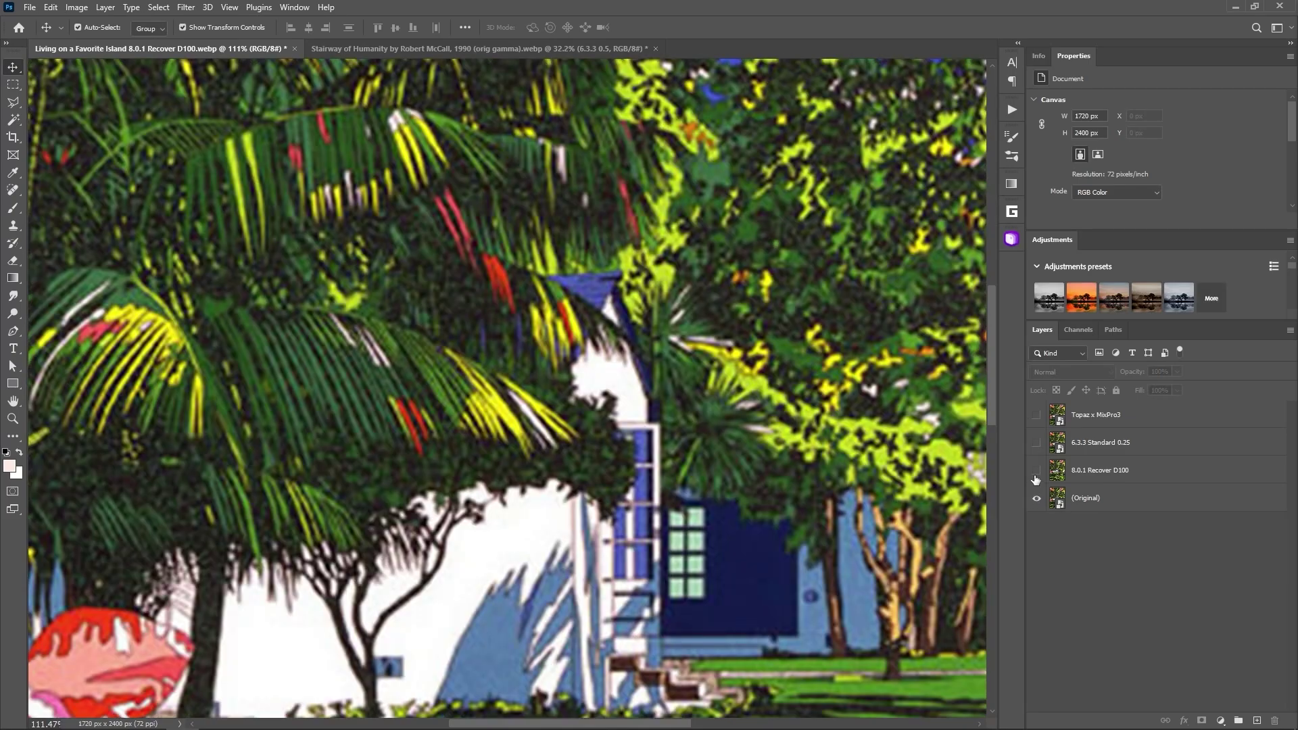
{"action": "left_click", "coordinate": [1035, 472], "text": "alt"}
{"action": "left_click", "coordinate": [1036, 443], "text": "alt"}
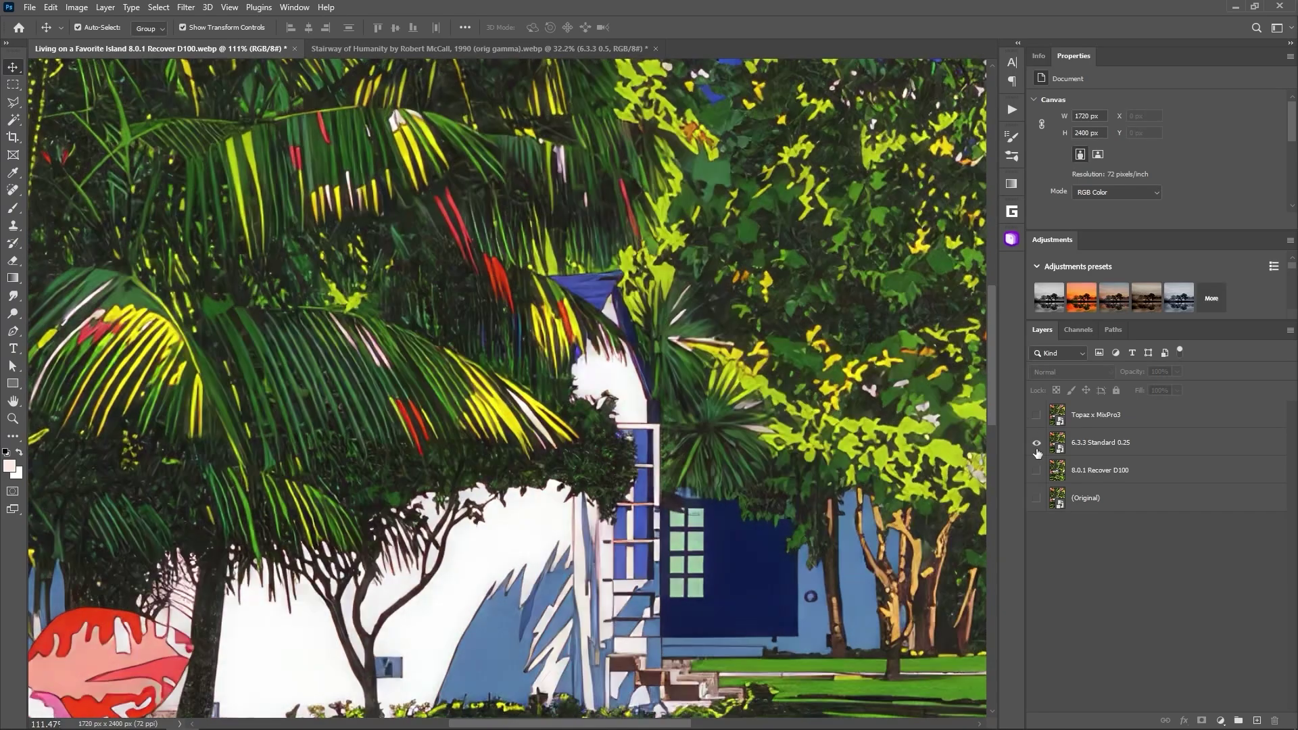
{"action": "scroll", "coordinate": [752, 408], "scroll_direction": "down", "scroll_amount": 1}
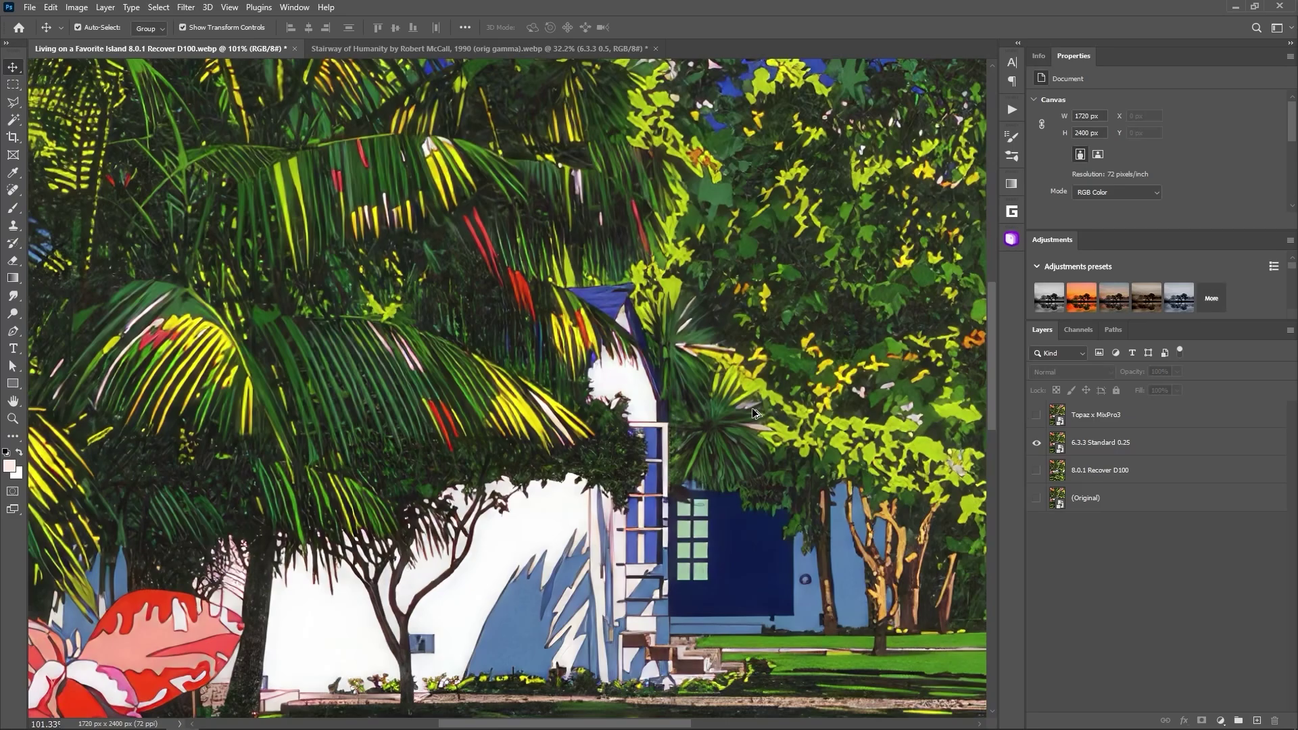
{"action": "scroll", "coordinate": [752, 408], "scroll_direction": "down", "scroll_amount": 5}
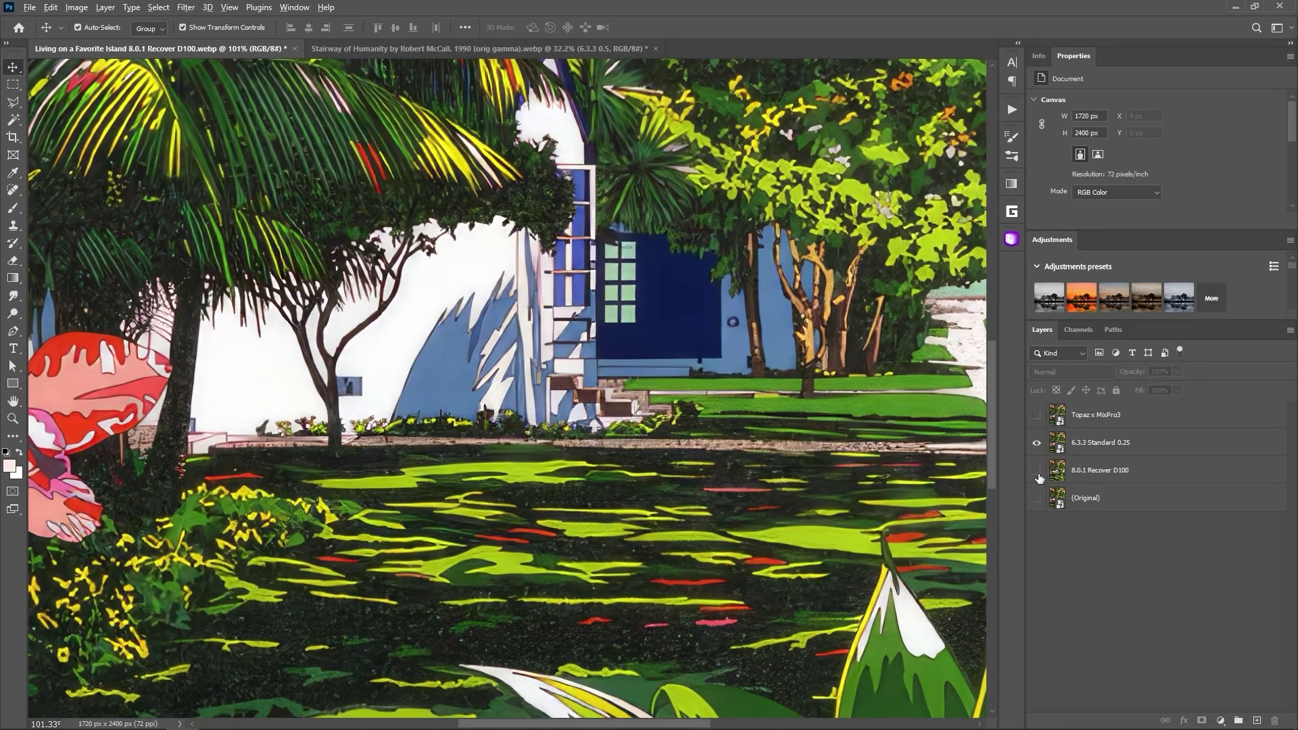
Alternate between 8.0.1 Recover D100 and 6.3.3 Standard 0.25 over the lawn, and show the Topaz x MixPro3 layer for comparison
{"action": "left_click", "coordinate": [1037, 470], "text": "alt"}
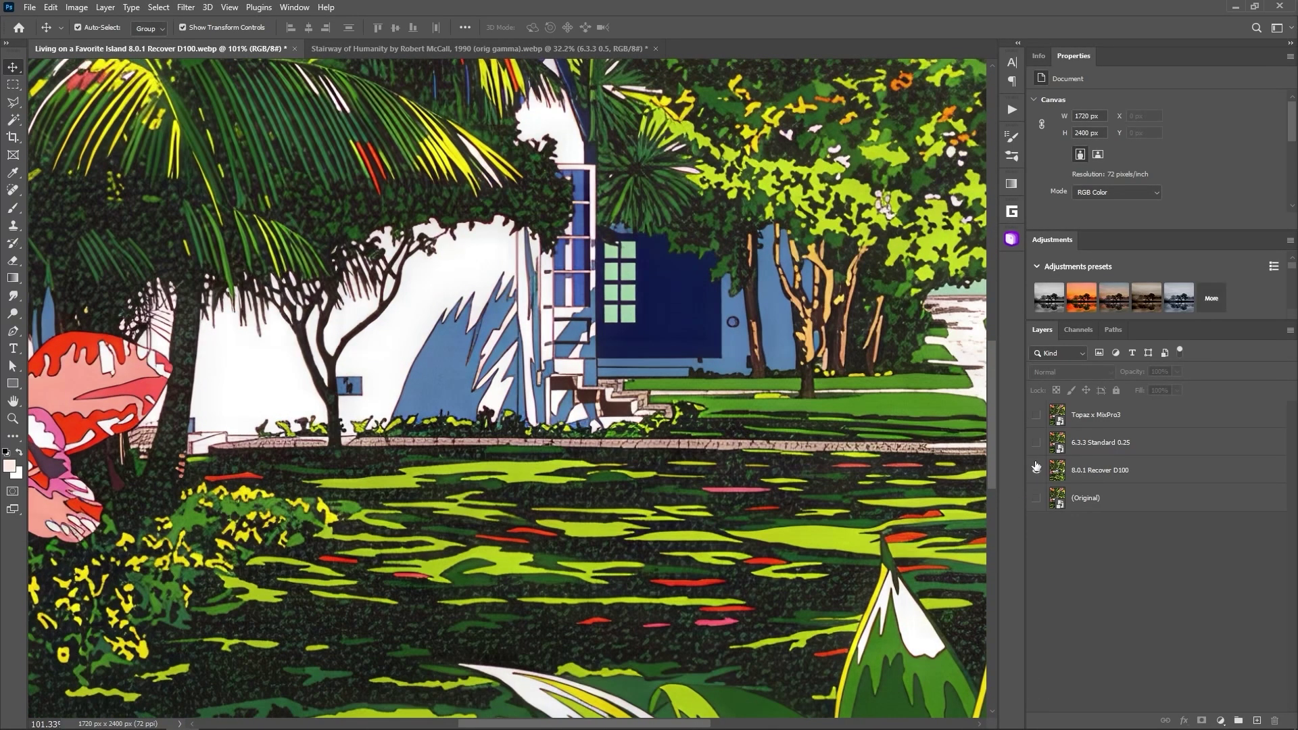
{"action": "left_click", "coordinate": [1036, 442], "text": "alt"}
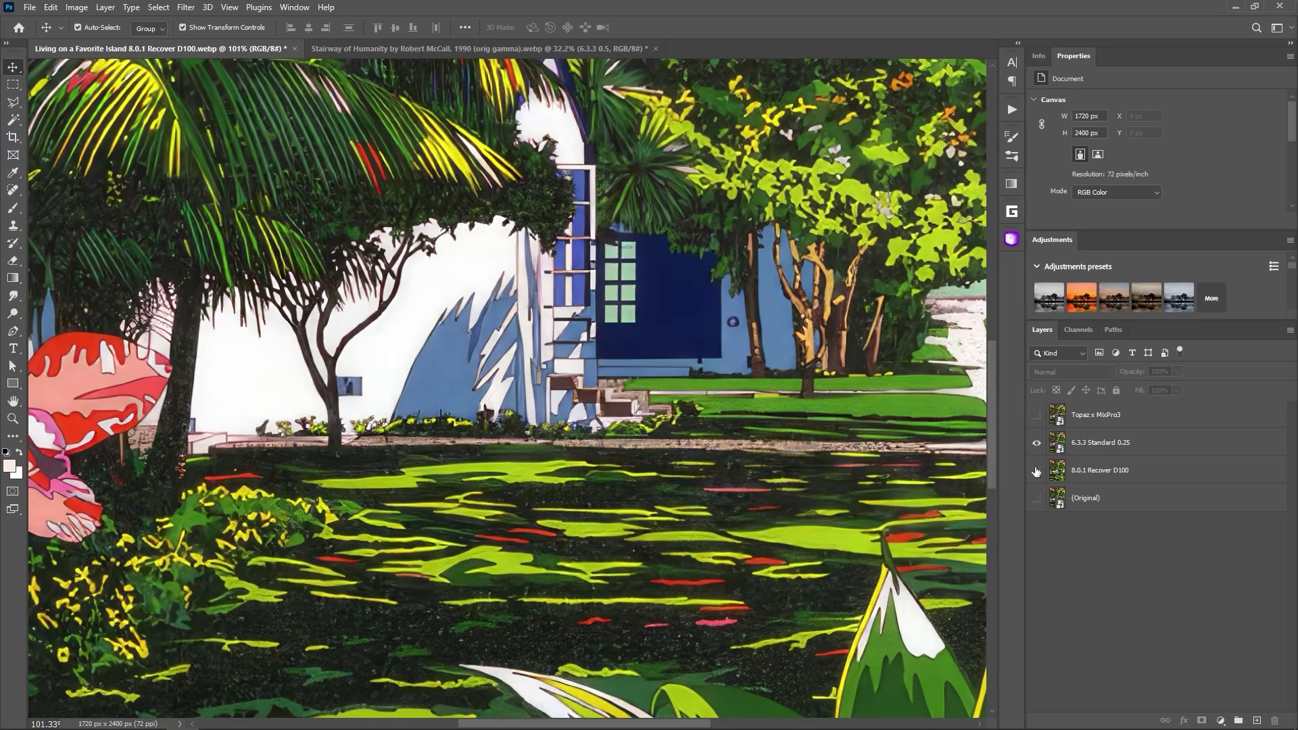
{"action": "left_click", "coordinate": [1036, 470], "text": "alt"}
{"action": "left_click", "coordinate": [1036, 443], "text": "alt"}
{"action": "left_click", "coordinate": [1037, 470], "text": "alt"}
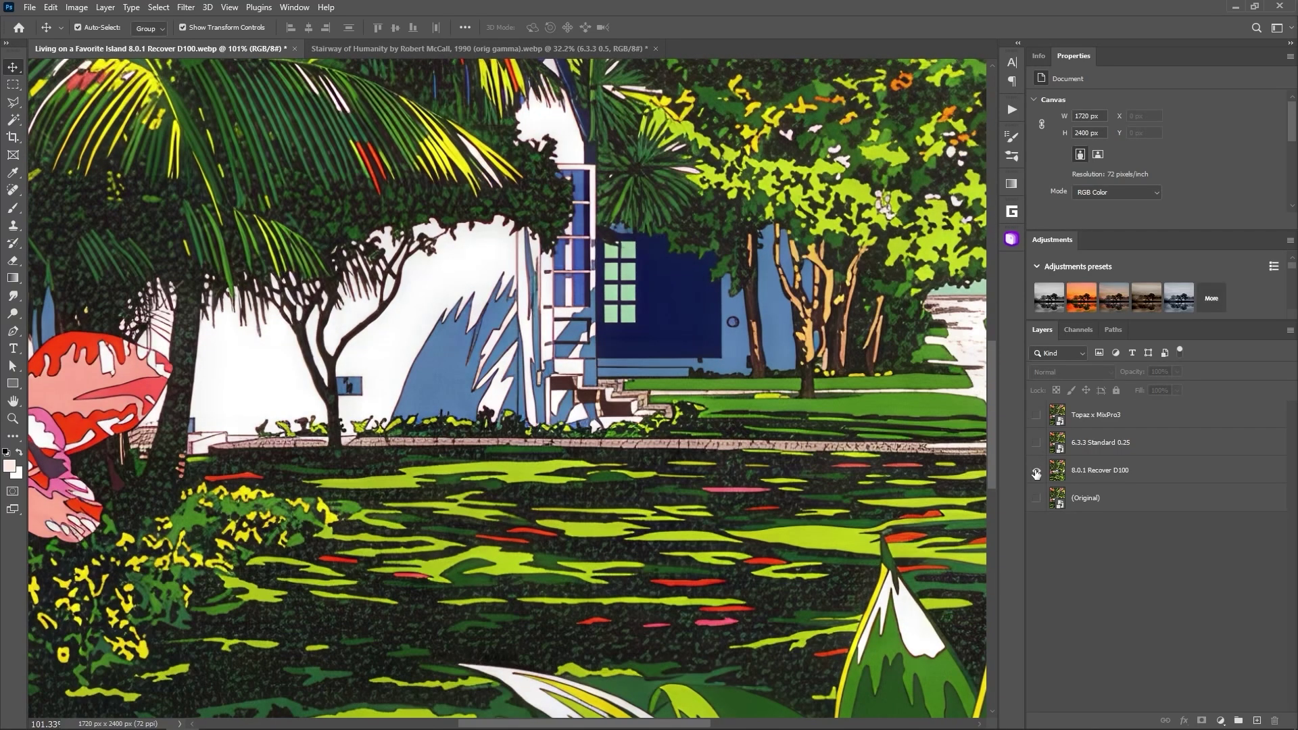
{"action": "left_click", "coordinate": [1036, 415], "text": "alt"}
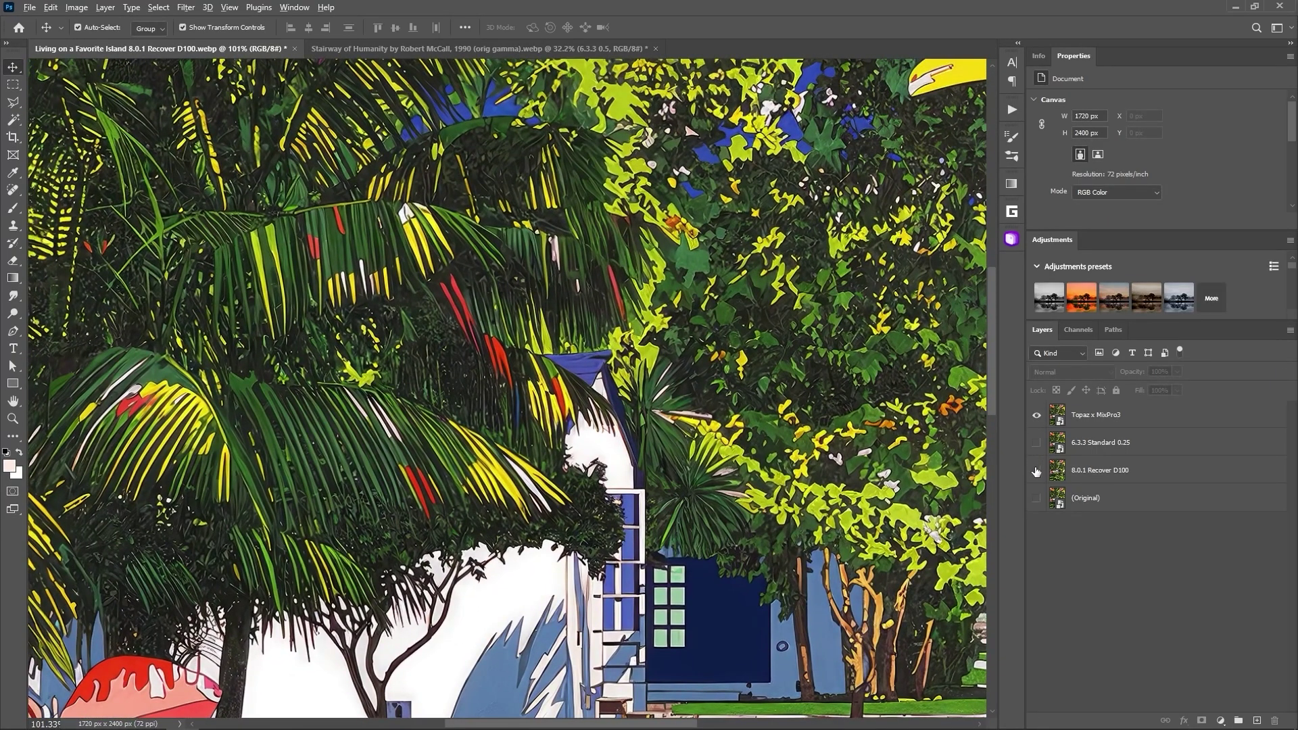
Show the 8.0.1 Recover D100, Topaz x MixPro3 and 6.3.3 Standard 0.25 layers in turn and compare the palms and trees
{"action": "left_click", "coordinate": [1036, 471], "text": "alt"}
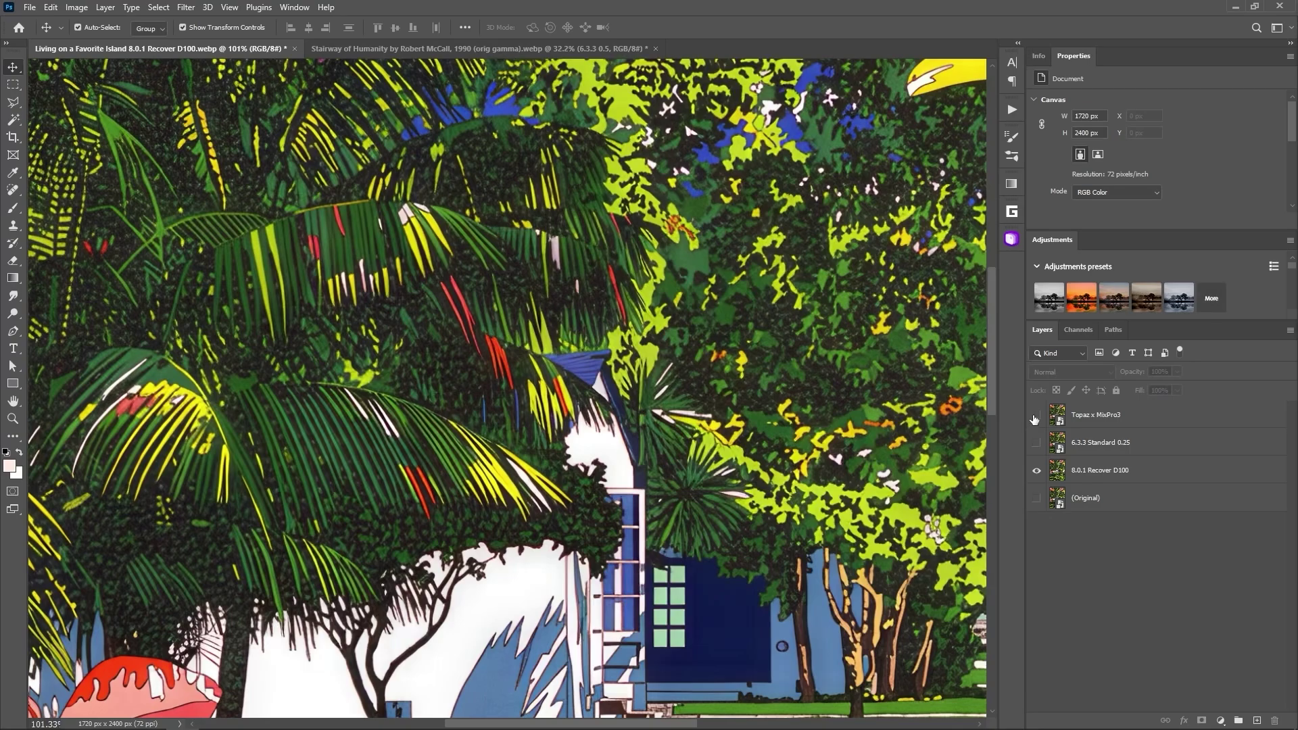
{"action": "left_click", "coordinate": [1035, 417], "text": "alt"}
{"action": "left_click", "coordinate": [1038, 470], "text": "alt"}
{"action": "left_click", "coordinate": [1036, 445], "text": "alt"}
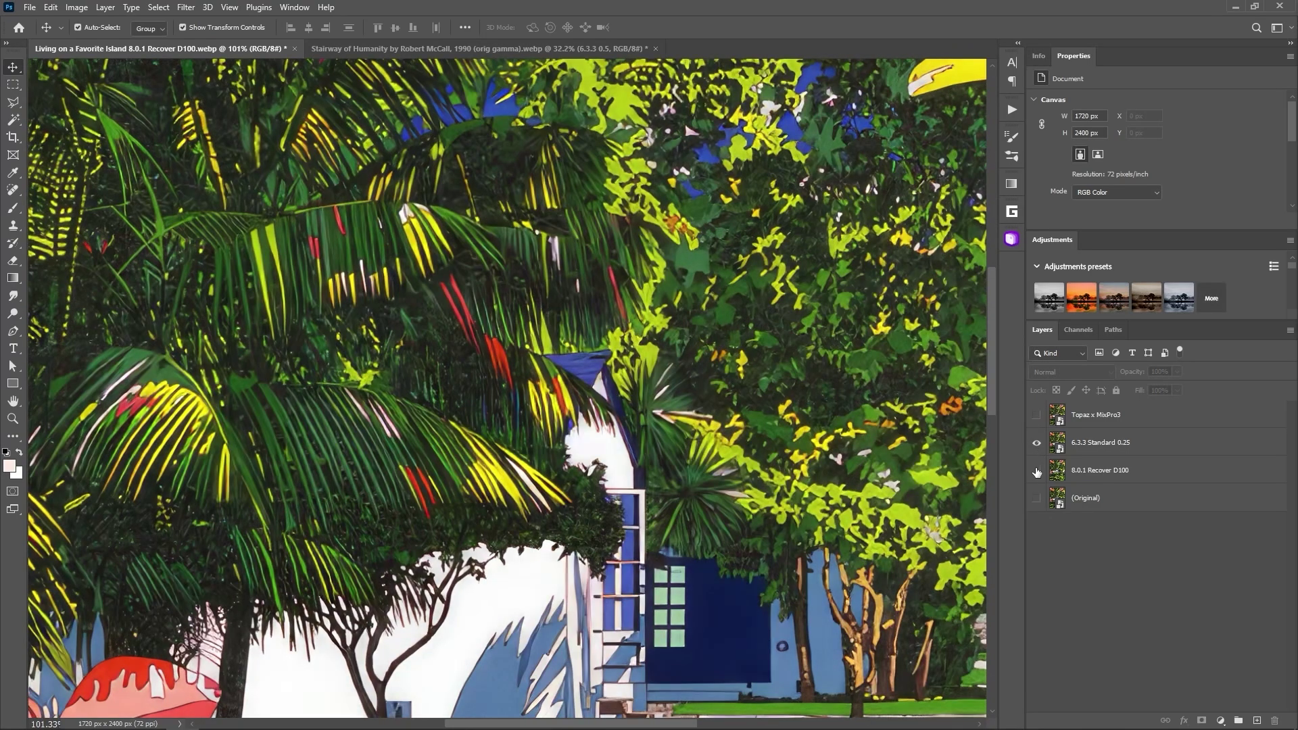
{"action": "left_click", "coordinate": [1037, 471], "text": "alt"}
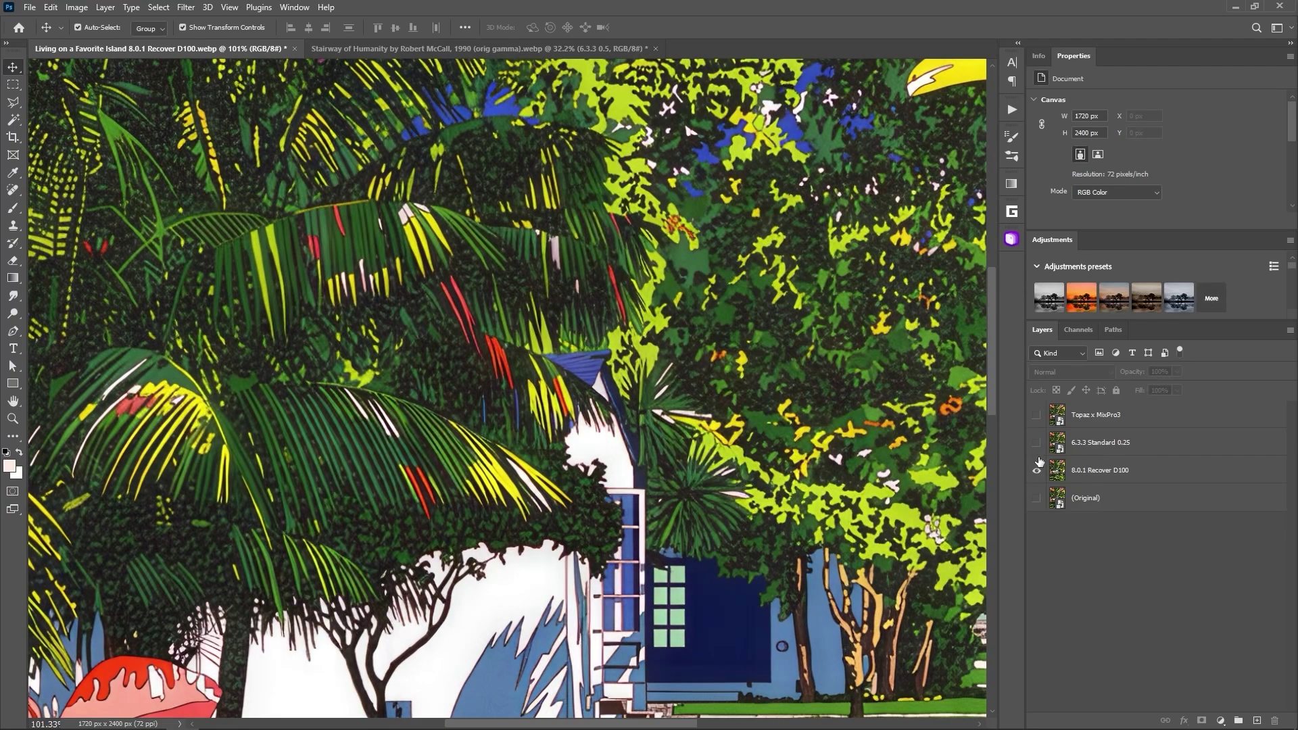
Open the Stairway of Humanity document and compare its 6.3.3 0.5 and 8.0.1-recover-4x layers over the large space station
{"action": "left_click", "coordinate": [538, 49]}
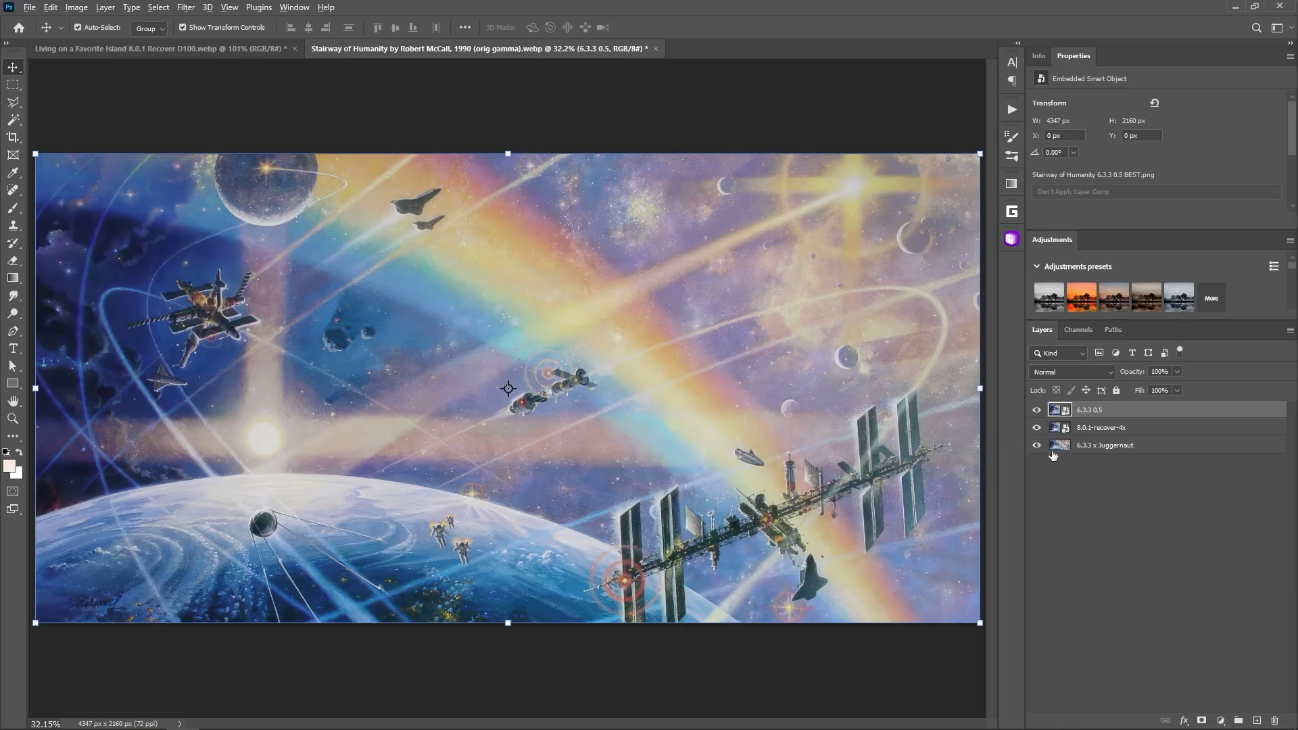
{"action": "scroll", "coordinate": [647, 466], "scroll_direction": "up", "scroll_amount": 8}
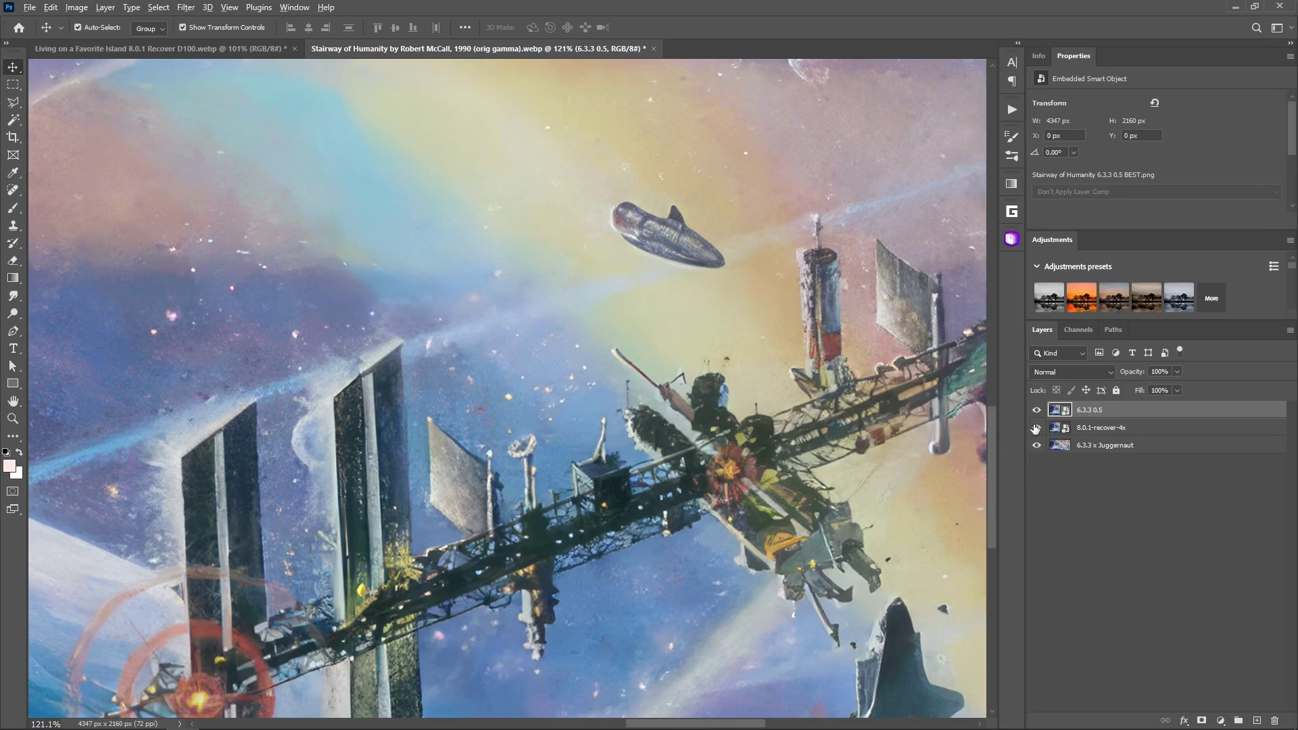
{"action": "left_click", "coordinate": [1035, 427], "text": "alt"}
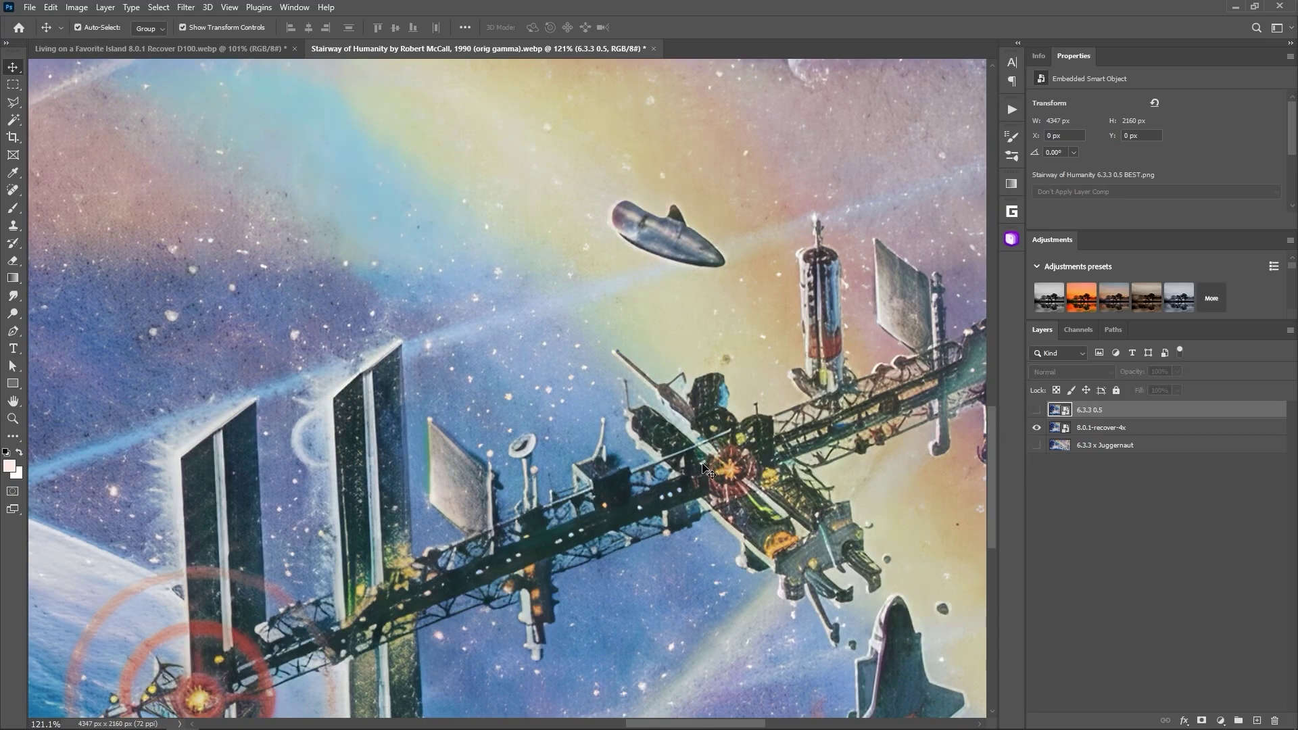
{"action": "scroll", "coordinate": [744, 452], "scroll_direction": "up", "scroll_amount": 1}
{"action": "left_click", "coordinate": [1037, 410], "text": "alt"}
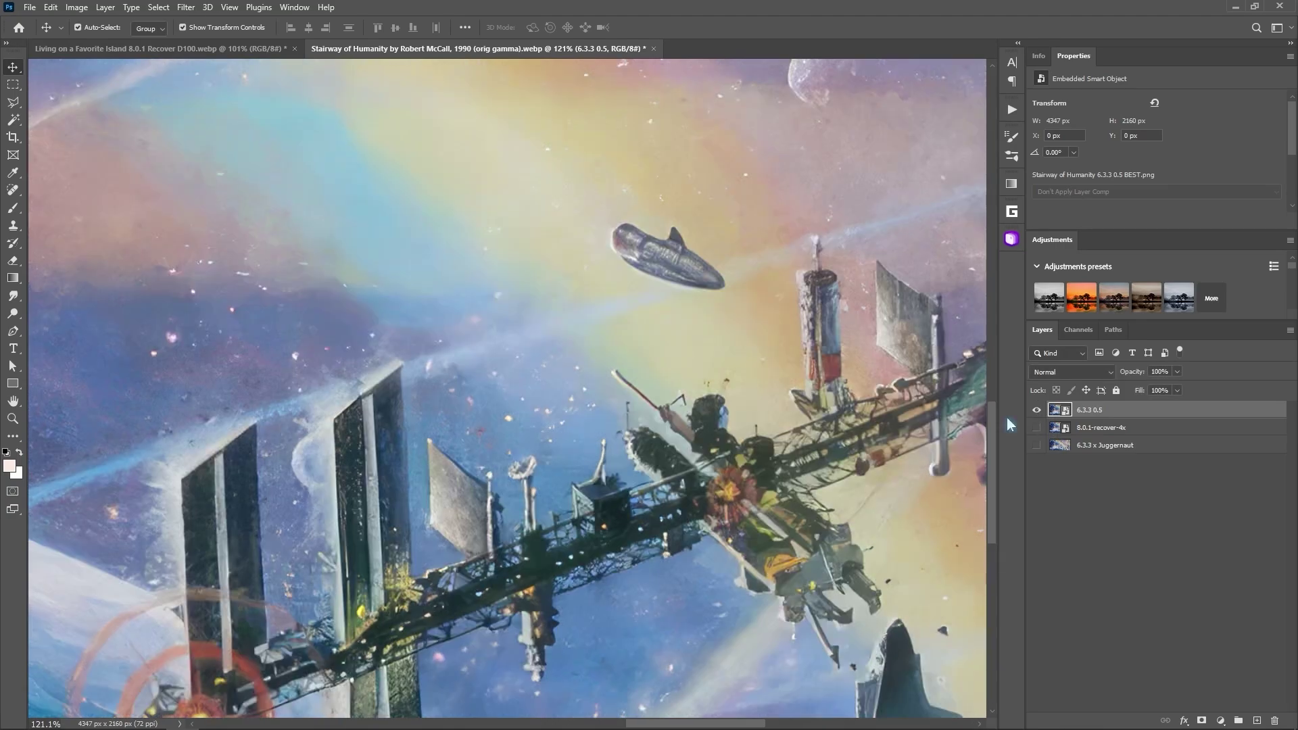
{"action": "scroll", "coordinate": [691, 290], "scroll_direction": "down", "scroll_amount": 2}
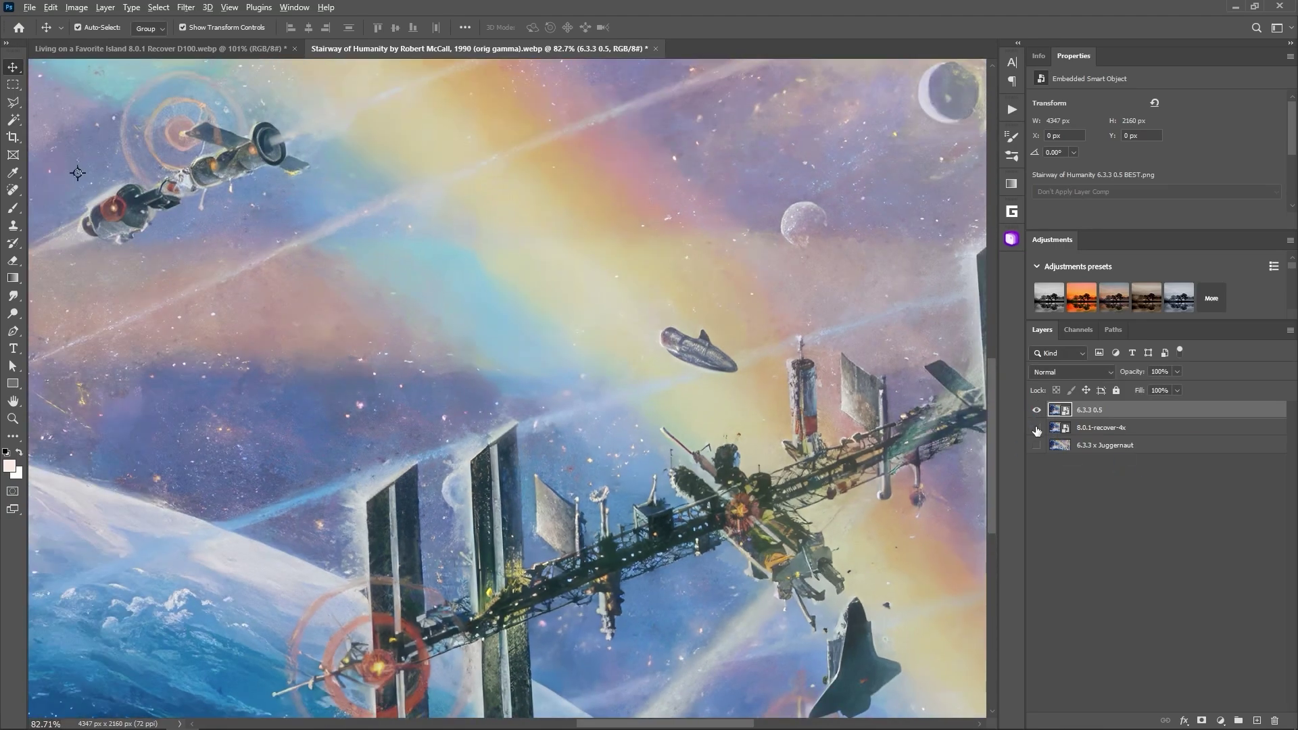
{"action": "left_click", "coordinate": [1036, 428], "text": "alt"}
{"action": "scroll", "coordinate": [734, 480], "scroll_direction": "up", "scroll_amount": 2}
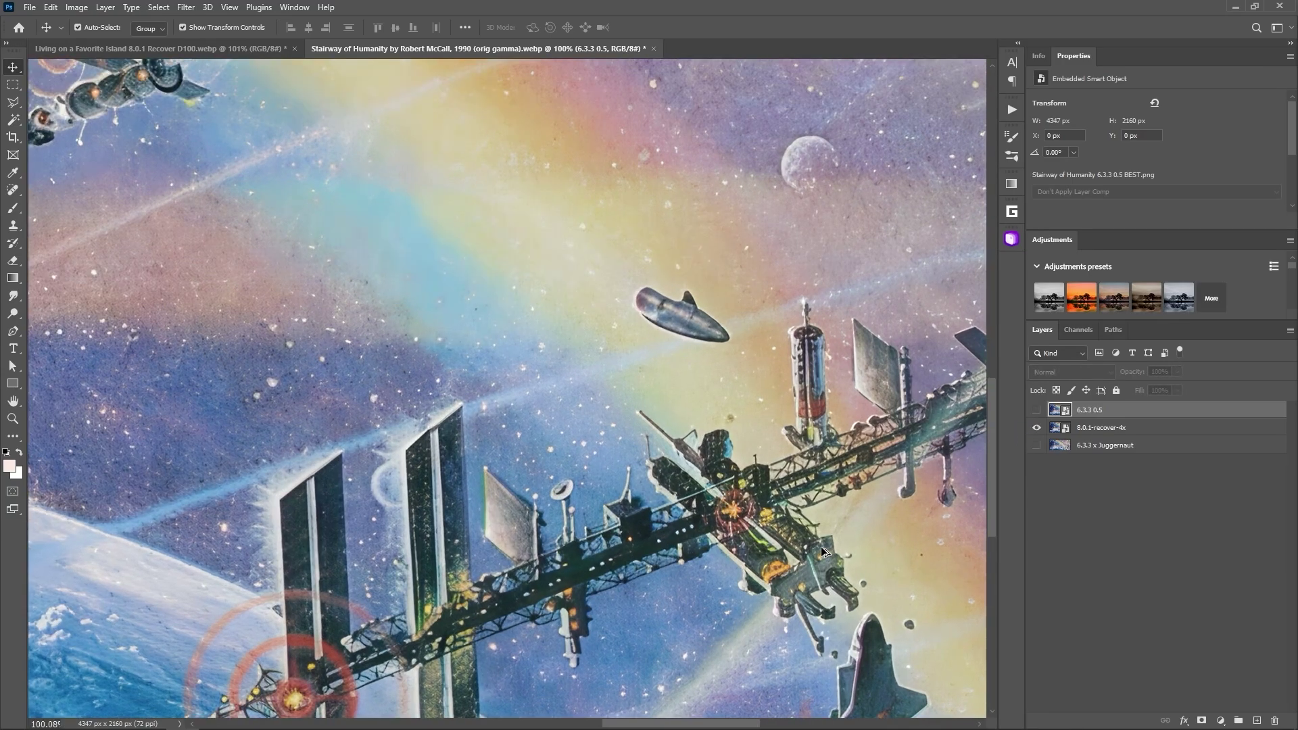
Compare the 8.0.1-recover-4x, 6.3.3 0.5 and 6.3.3 x Juggernaut layers over the smaller space station against the dark blue sky
{"action": "left_click_drag", "start_coordinate": [821, 546], "coordinate": [973, 588]}
{"action": "left_click_drag", "start_coordinate": [630, 81], "coordinate": [625, 303]}
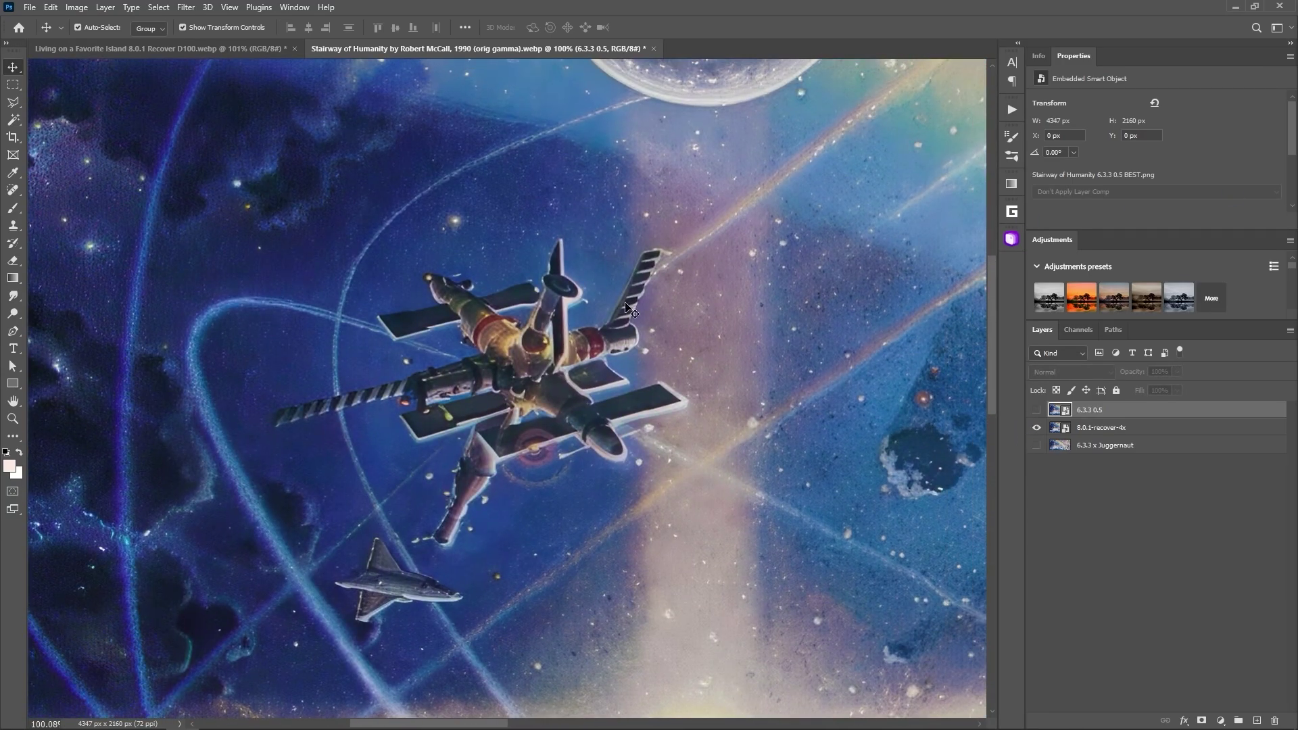
{"action": "scroll", "coordinate": [630, 312], "scroll_direction": "up", "scroll_amount": 2}
{"action": "left_click", "coordinate": [1036, 410], "text": "alt"}
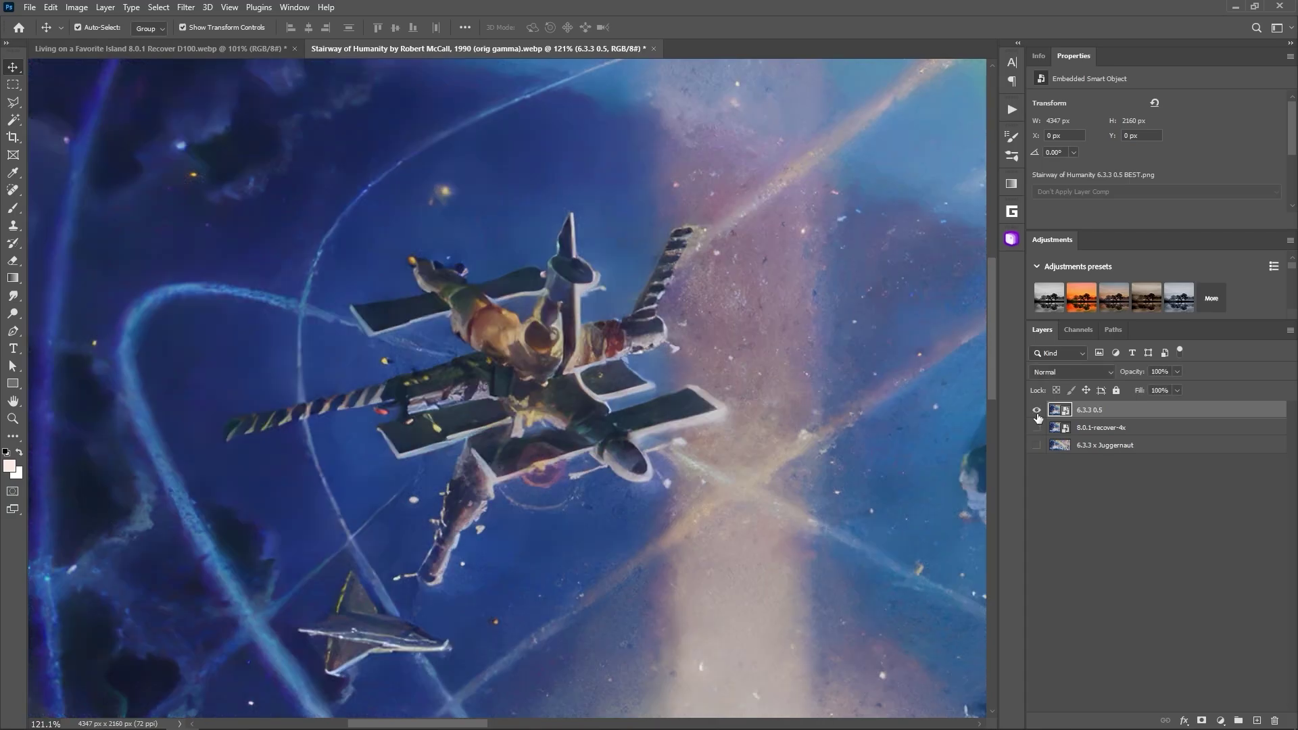
{"action": "left_click", "coordinate": [1036, 428], "text": "alt"}
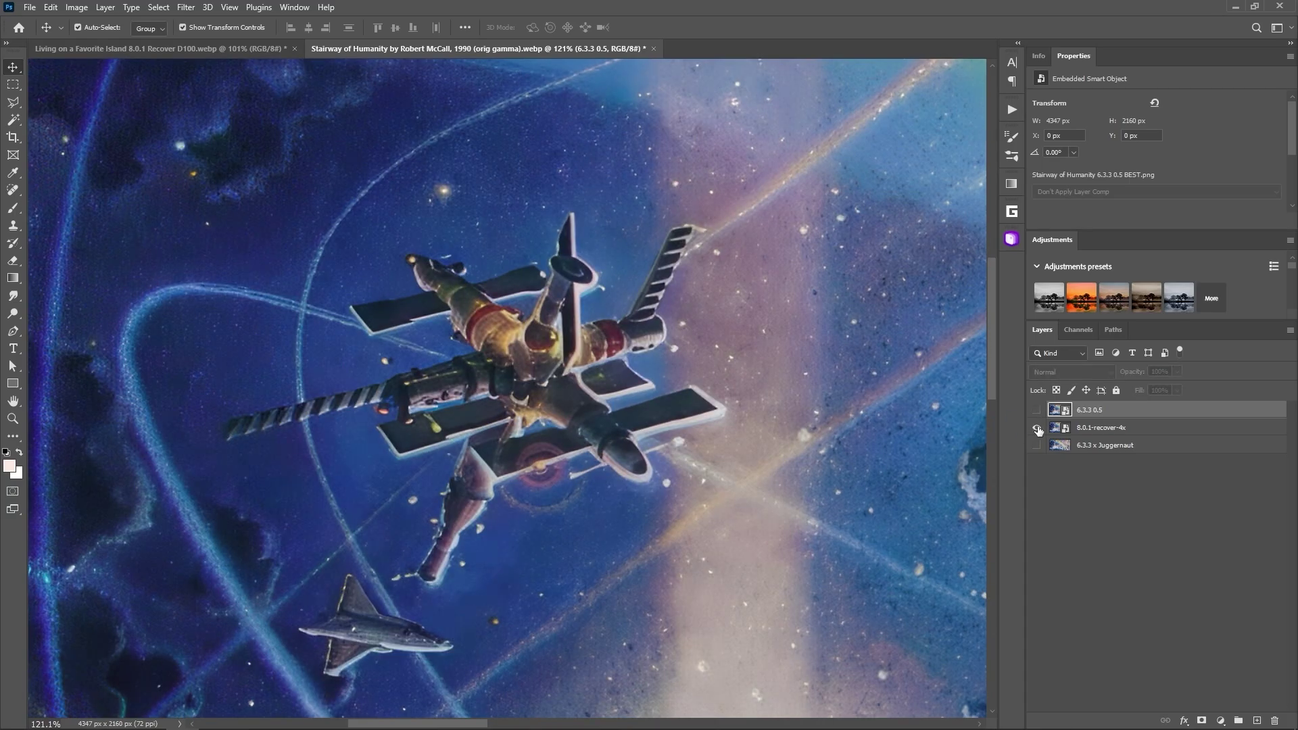
{"action": "left_click", "coordinate": [1037, 446], "text": "alt"}
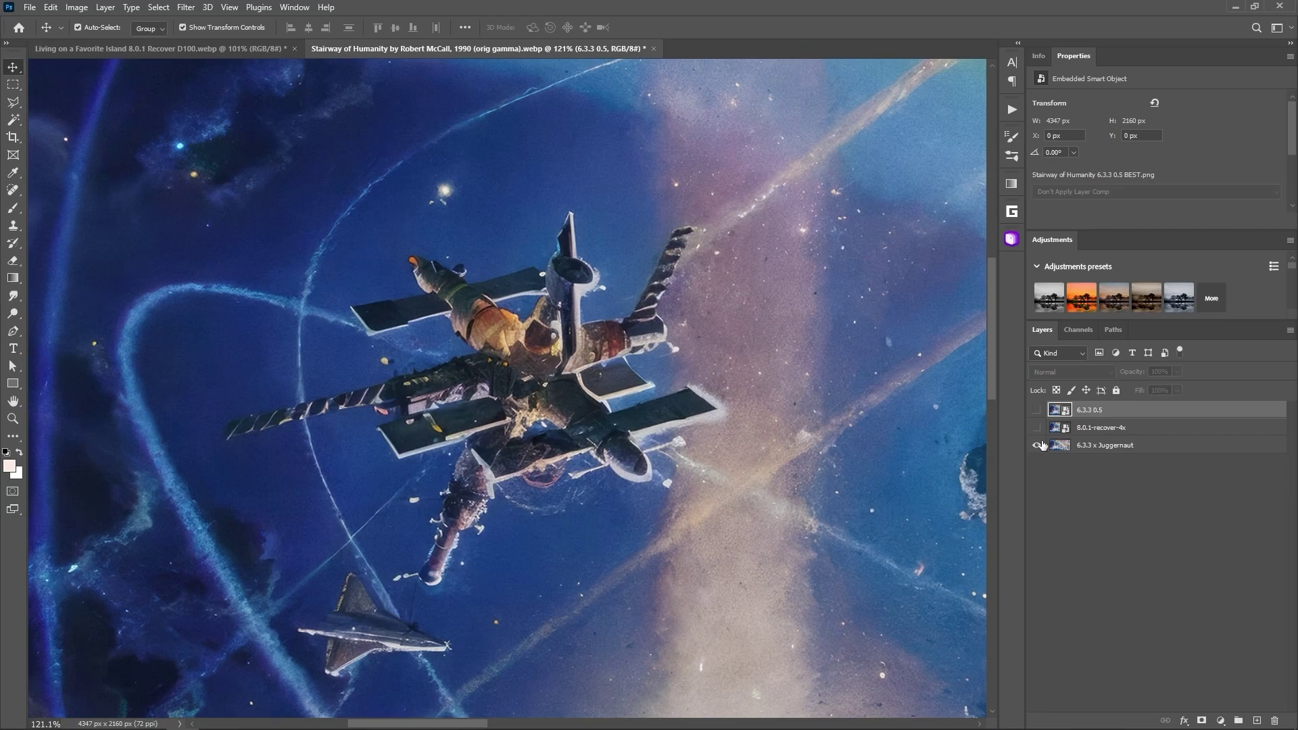
{"action": "left_click", "coordinate": [1037, 410], "text": "alt"}
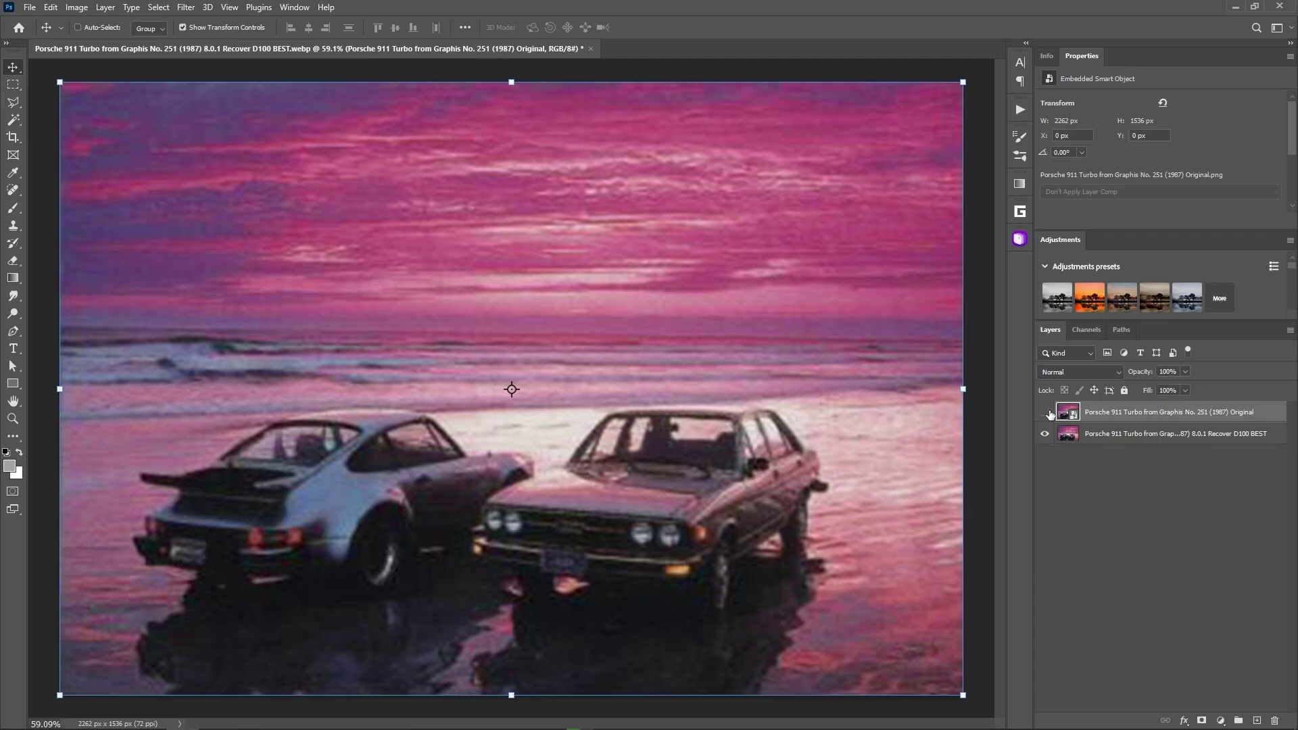
Hide the Original layer of the Porsche 911 Turbo picture and examine the cars in the 8.0.1 Recover D100 BEST version up close
{"action": "left_click", "coordinate": [1047, 413]}
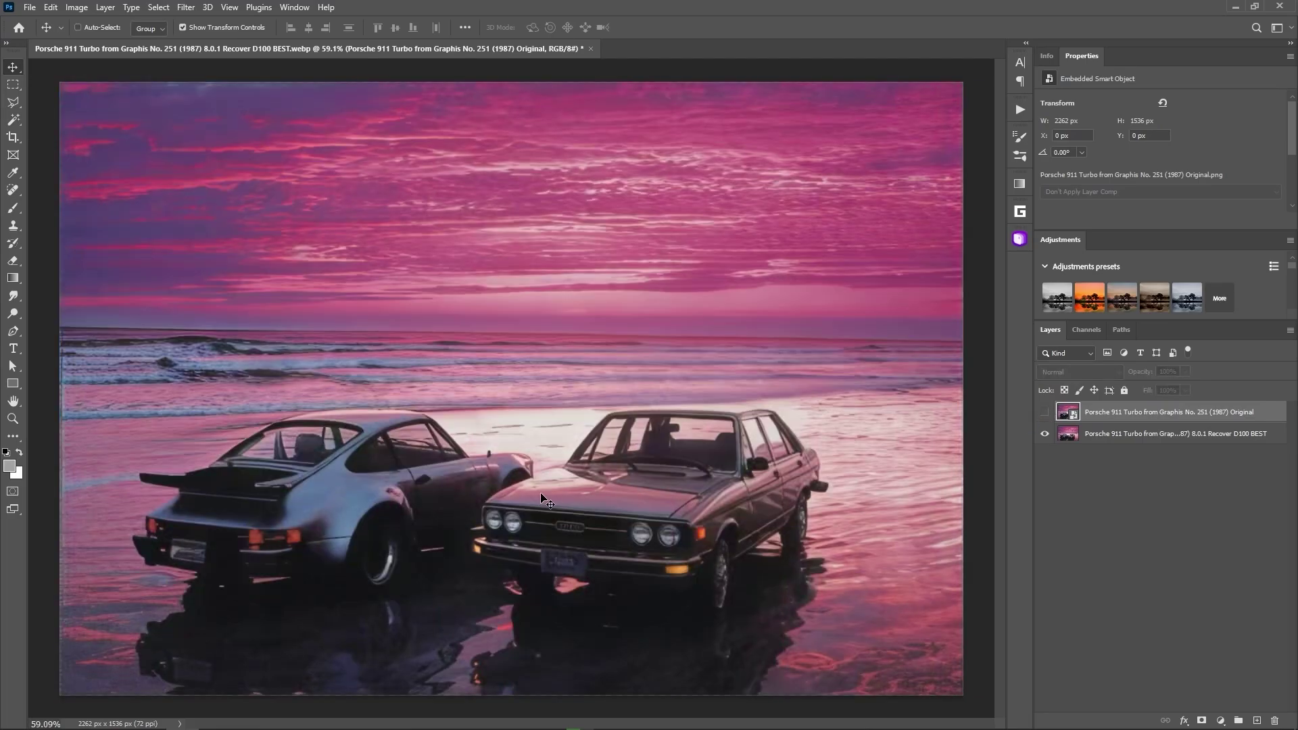
{"action": "scroll", "coordinate": [550, 551], "scroll_direction": "up", "scroll_amount": 3}
{"action": "scroll", "coordinate": [773, 550], "scroll_direction": "up", "scroll_amount": 3}
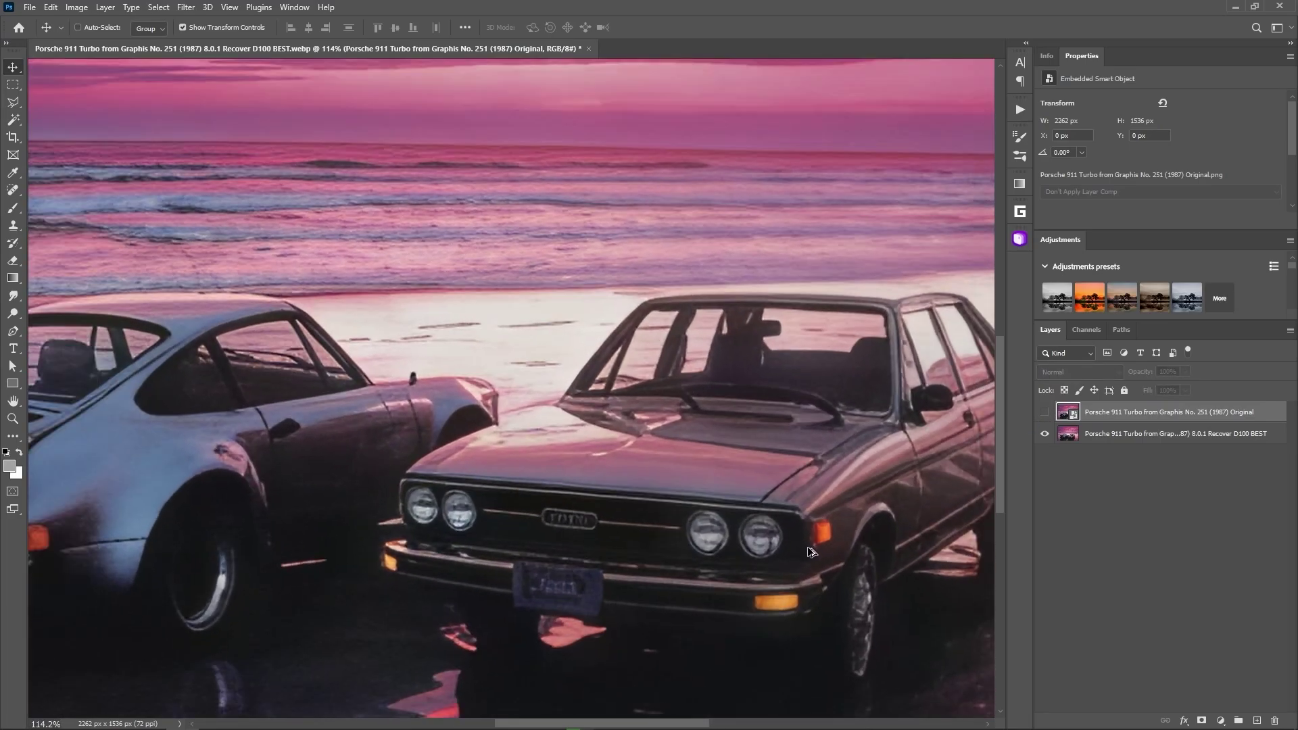
{"action": "left_click_drag", "start_coordinate": [810, 551], "coordinate": [1256, 480]}
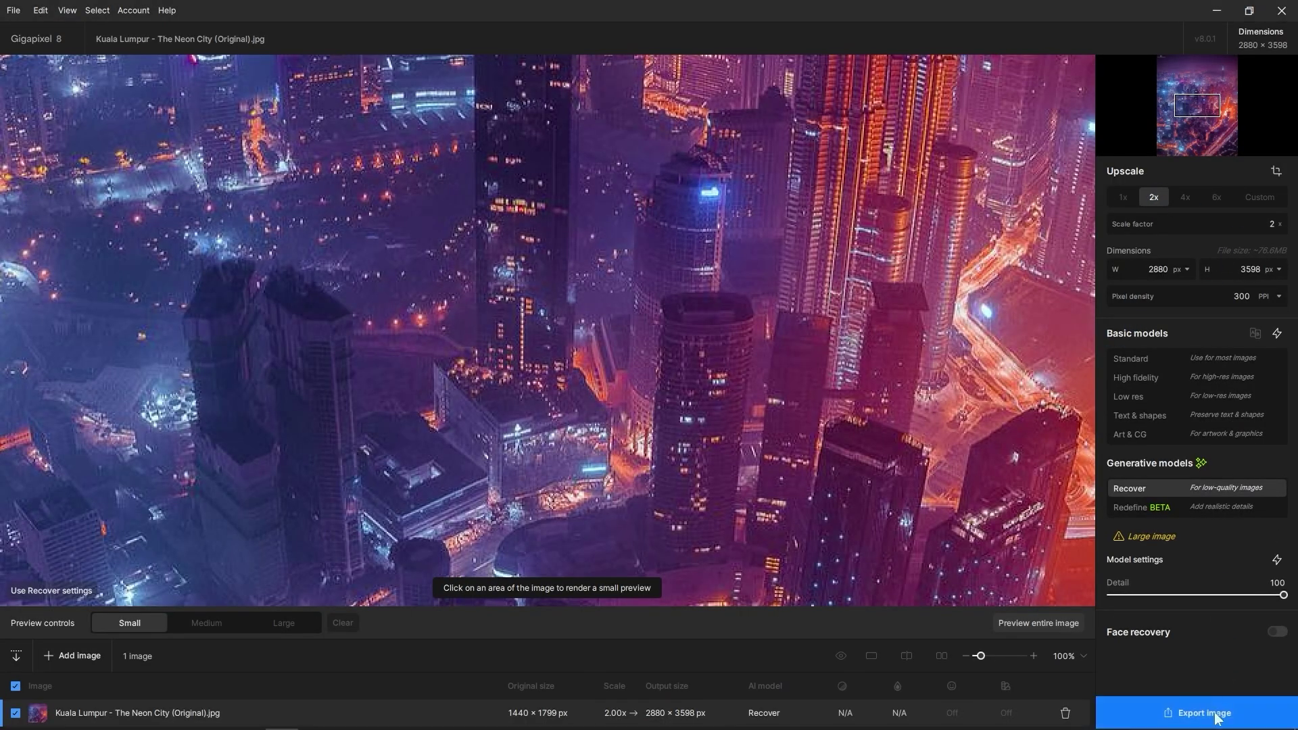
Export the 2x Recover upscale of Kuala Lumpur - The Neon City (Original).jpg from Gigapixel 8 with Detail 100
{"action": "left_click", "coordinate": [1197, 712]}
{"action": "left_click", "coordinate": [971, 584]}
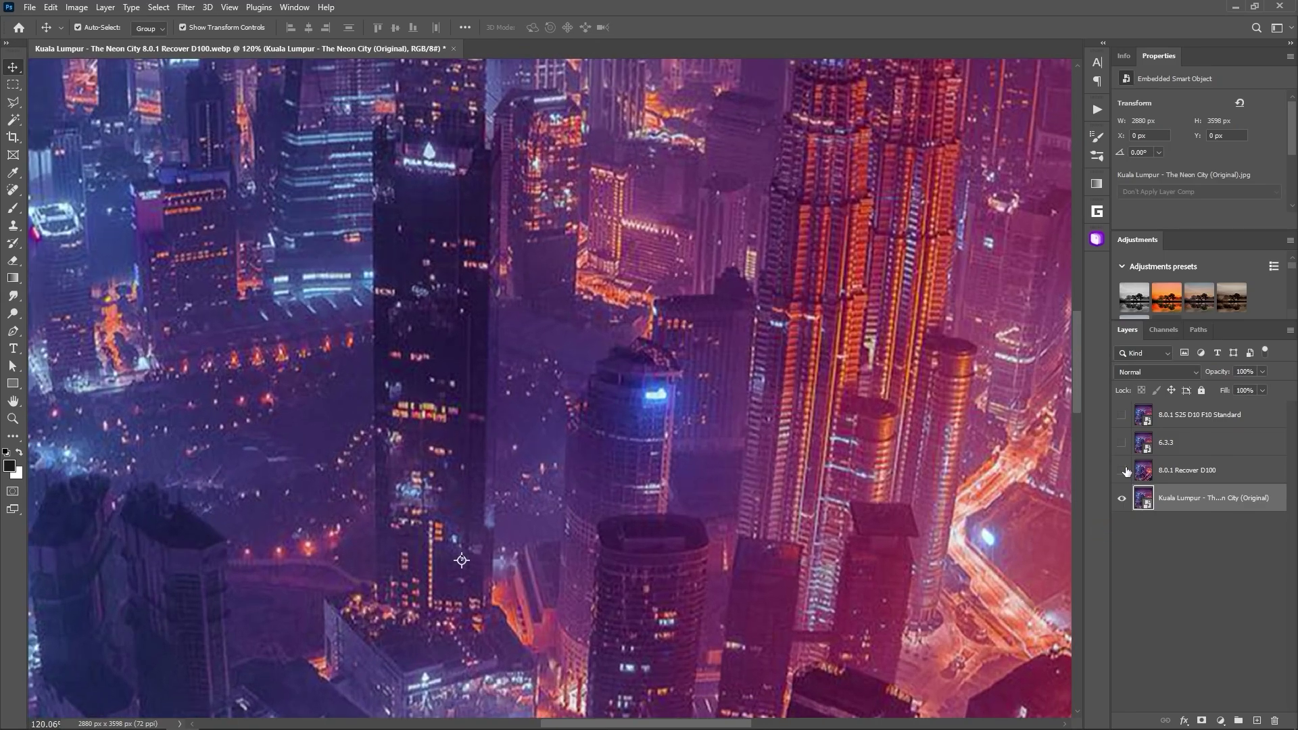
Show the 8.0.1 Recover D100 layer of the Kuala Lumpur picture in Photoshop and examine the skyscrapers and lower high-rises up close
{"action": "left_click", "coordinate": [1123, 469], "text": "alt"}
{"action": "scroll", "coordinate": [381, 592], "scroll_direction": "up", "scroll_amount": 4}
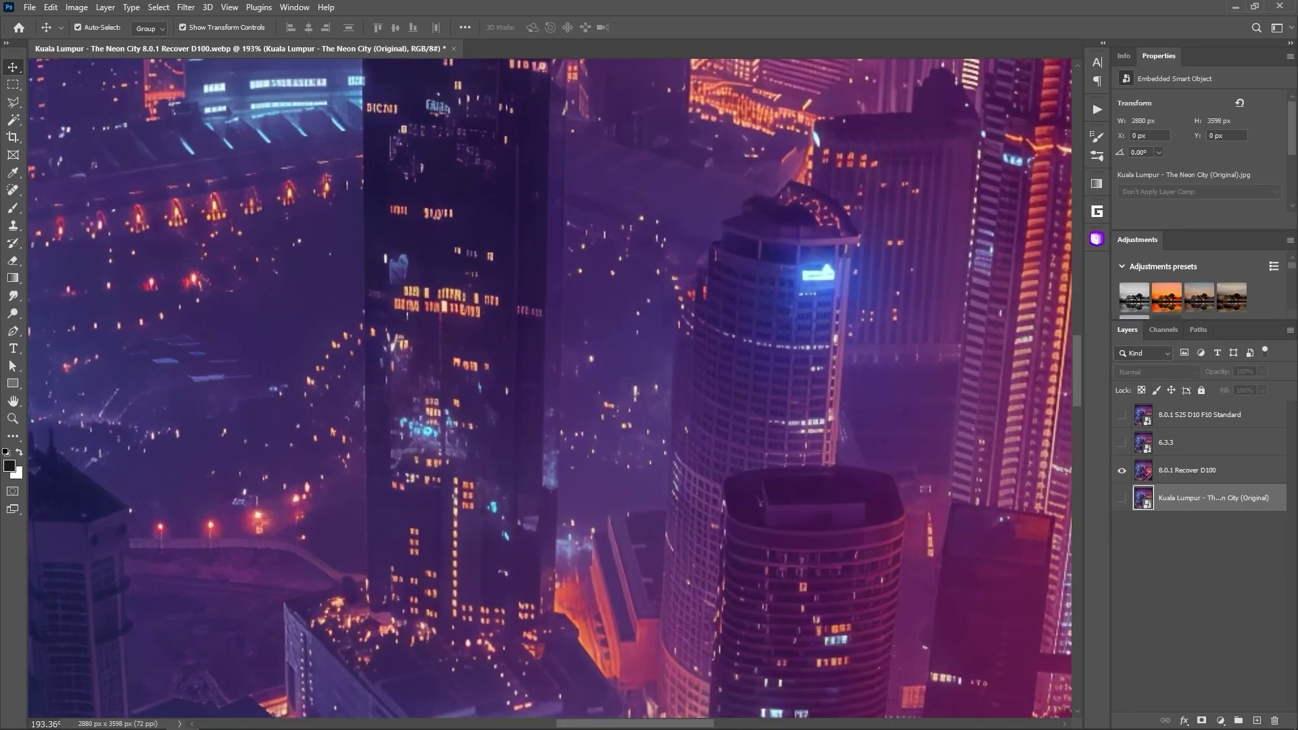
{"action": "left_click_drag", "start_coordinate": [574, 595], "coordinate": [697, 189]}
{"action": "left_click_drag", "start_coordinate": [811, 703], "coordinate": [674, 406]}
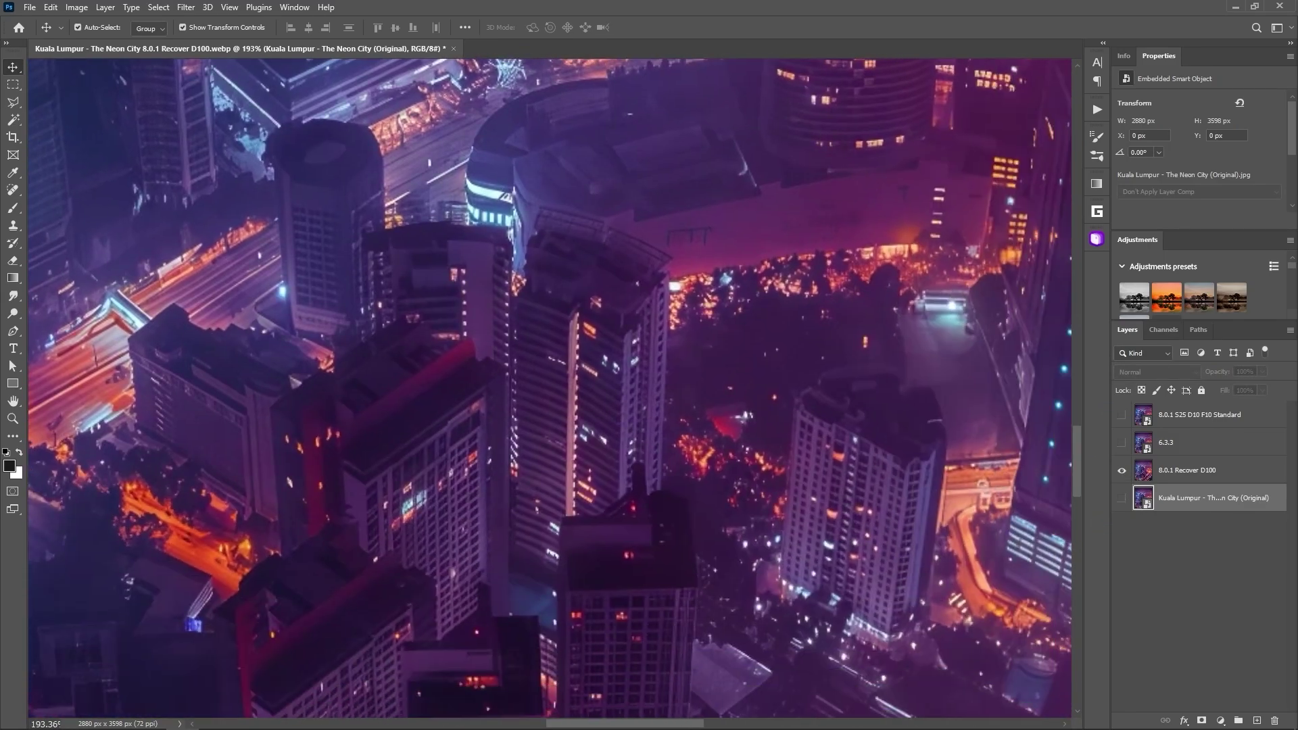
{"action": "scroll", "coordinate": [673, 407], "scroll_direction": "up", "scroll_amount": 3}
{"action": "scroll", "coordinate": [663, 338], "scroll_direction": "down", "scroll_amount": 2}
Alternate between the Original, 6.3.3 and 8.0.1 Recover D100 layers over the high-rises, the dark tower and the round tower
{"action": "left_click", "coordinate": [1122, 498], "text": "alt"}
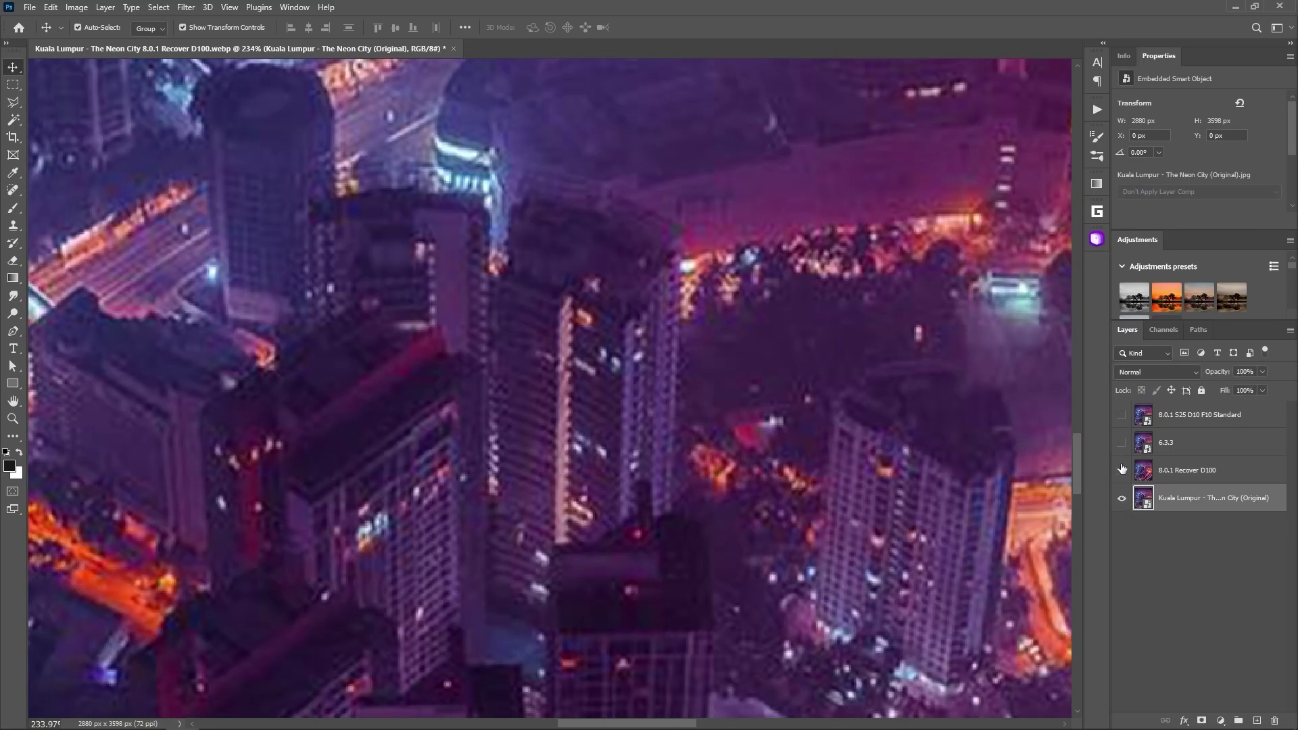
{"action": "left_click", "coordinate": [1120, 443], "text": "alt"}
{"action": "left_click", "coordinate": [1123, 469], "text": "alt"}
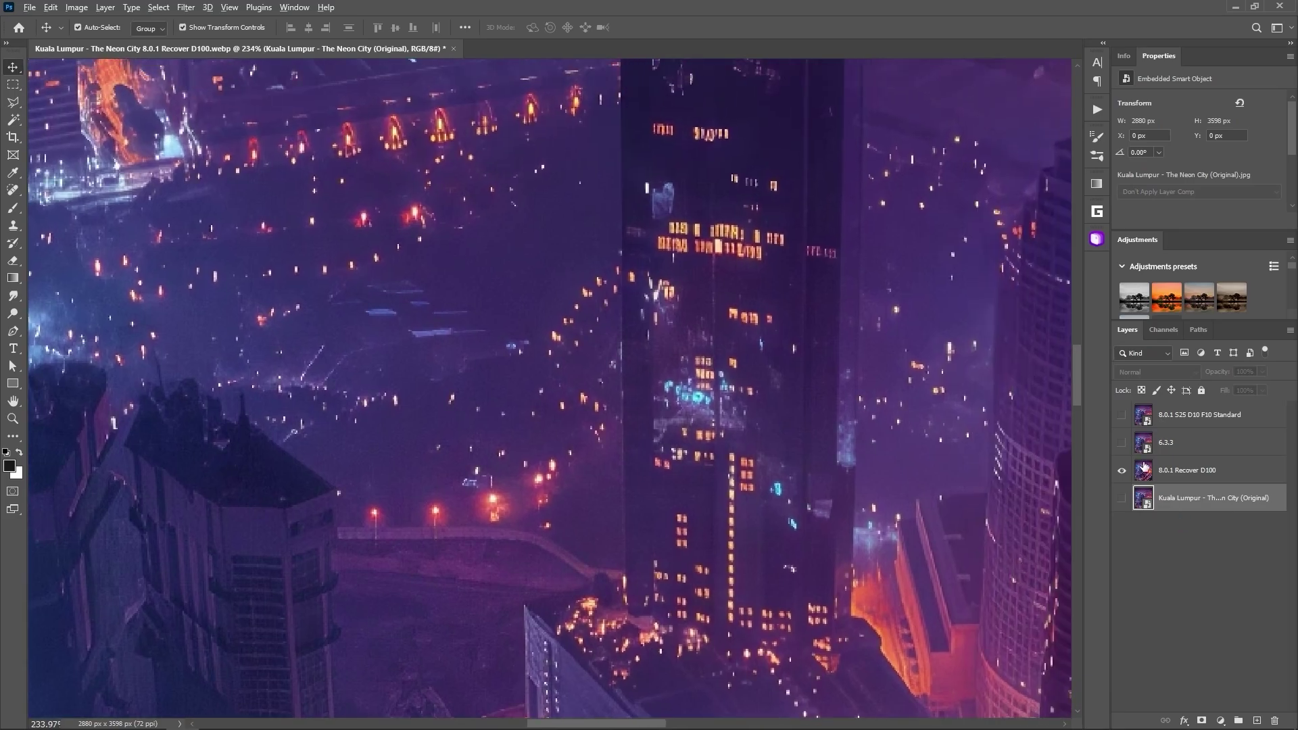
{"action": "left_click", "coordinate": [1121, 443], "text": "alt"}
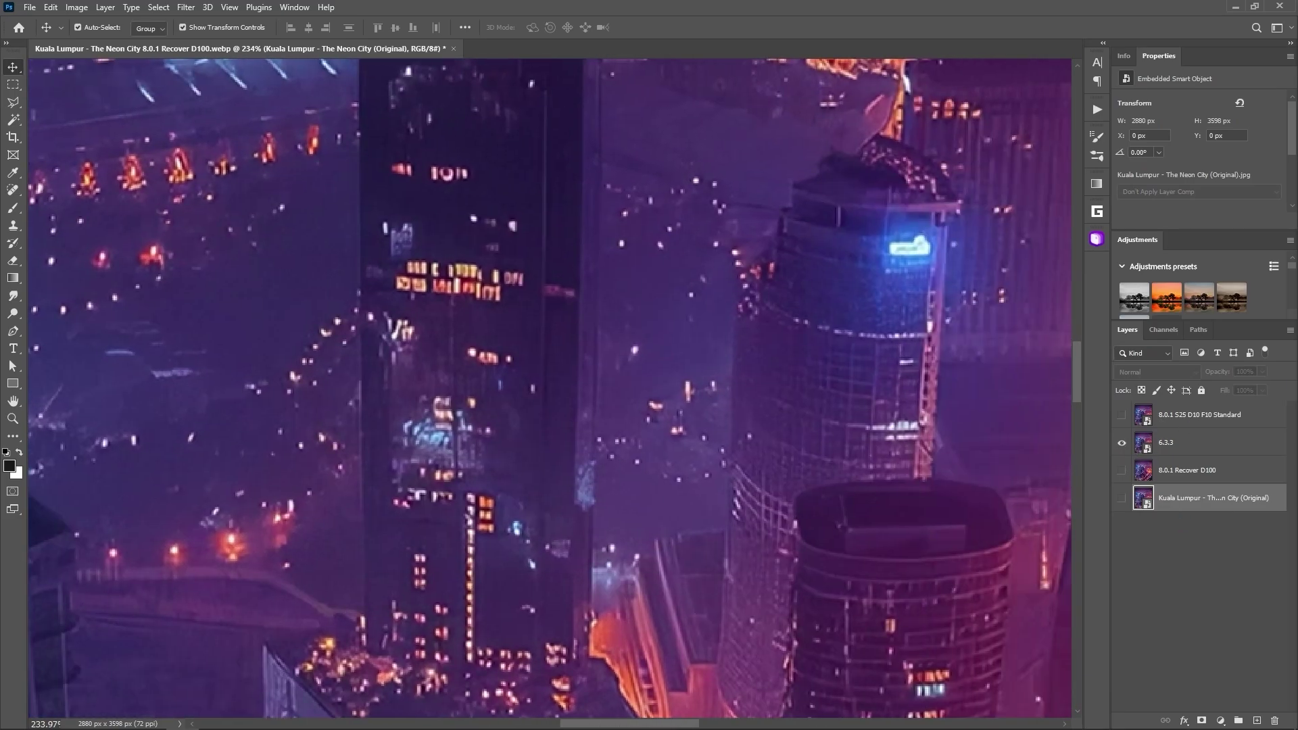
{"action": "left_click", "coordinate": [1123, 469], "text": "alt"}
{"action": "left_click", "coordinate": [1123, 470], "text": "alt"}
{"action": "left_click", "coordinate": [1123, 469], "text": "alt"}
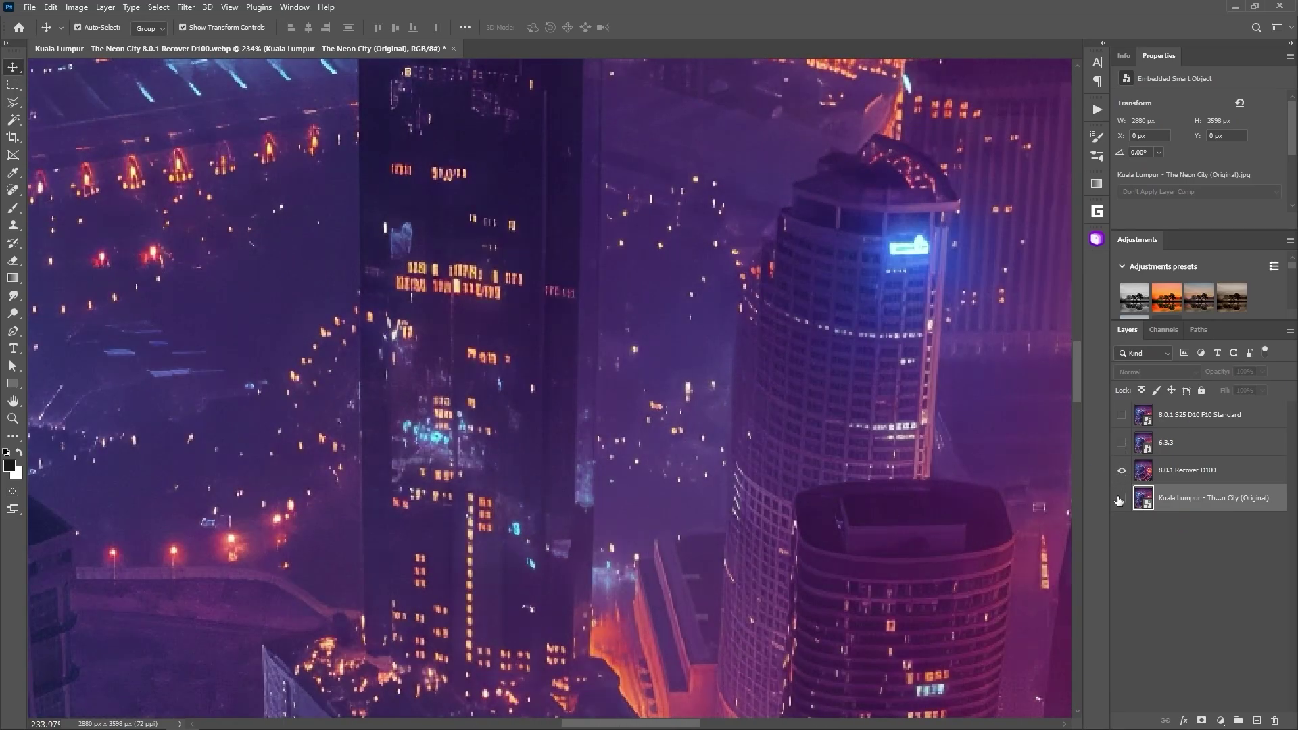
Show the Original, 8.0.1 Recover D100, 8.0.1 S25 D10 F10 Standard and 6.3.3 layers in turn over the dark and round towers
{"action": "left_click", "coordinate": [1119, 500], "text": "alt"}
{"action": "left_click", "coordinate": [1120, 470], "text": "alt"}
{"action": "left_click", "coordinate": [1119, 415], "text": "alt"}
{"action": "left_click", "coordinate": [1120, 443], "text": "alt"}
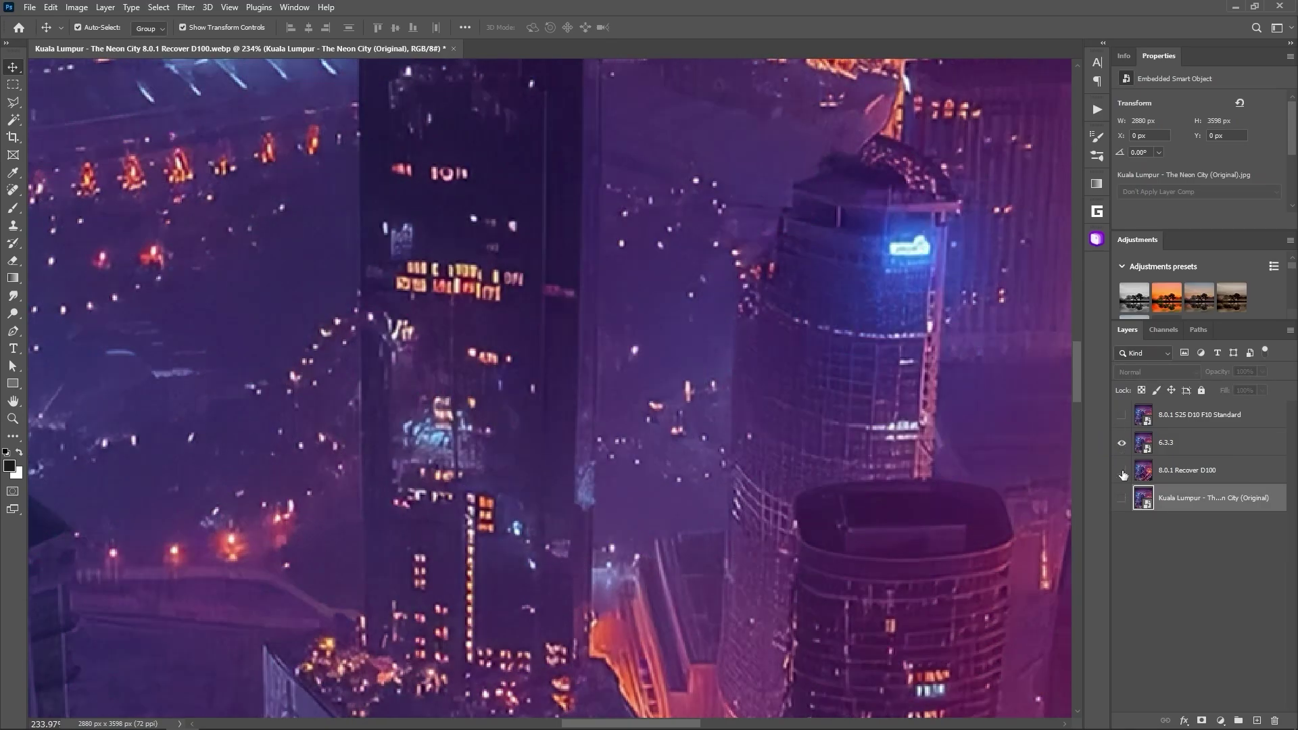
{"action": "left_click", "coordinate": [1122, 472], "text": "alt"}
{"action": "left_click", "coordinate": [1122, 498], "text": "alt"}
Compare the Original, 8.0.1 Recover D100 and 6.3.3 layers over the orange-lit twin towers and the glowing road
{"action": "left_click_drag", "start_coordinate": [1041, 304], "coordinate": [325, 436]}
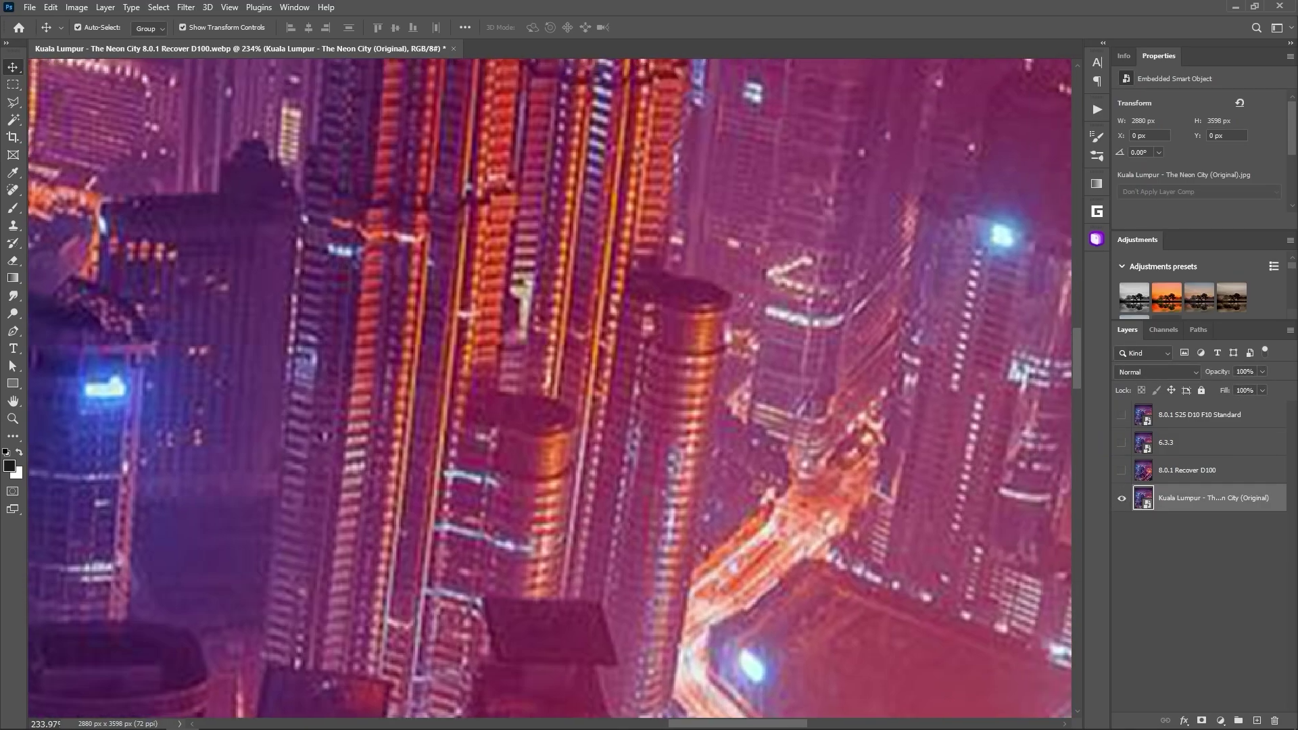
{"action": "left_click", "coordinate": [1120, 471], "text": "alt"}
{"action": "left_click", "coordinate": [1121, 444], "text": "alt"}
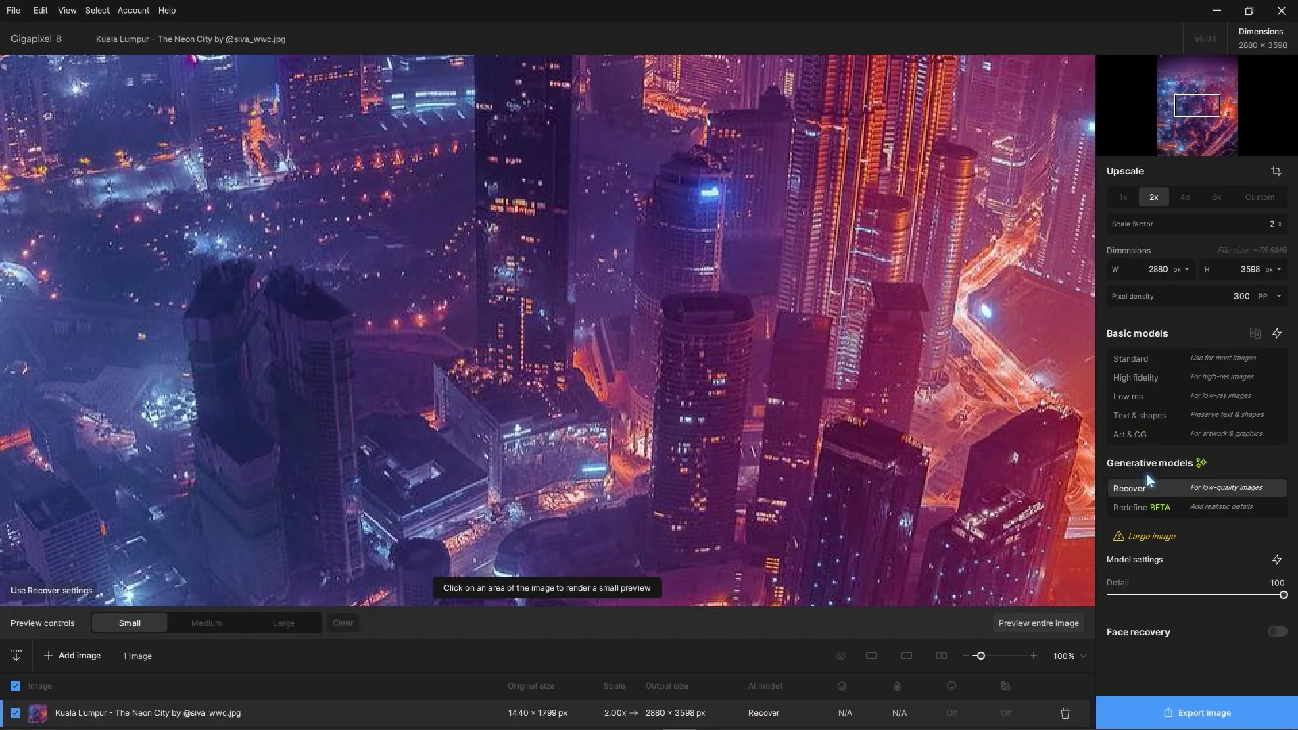
In Gigapixel 8, choose the Redefine model with Creativity 1 and export the 2x Kuala Lumpur upscale as an 8-bit PNG to the original folder
{"action": "left_click", "coordinate": [1191, 512]}
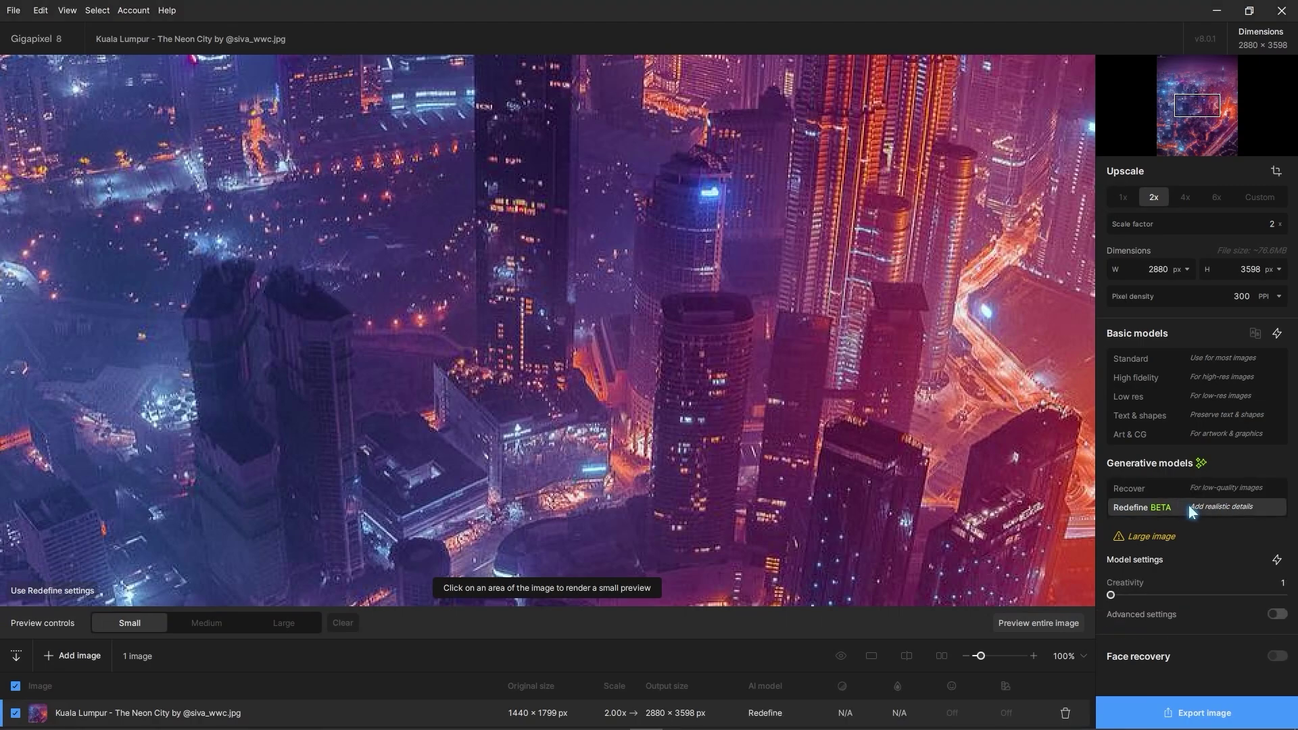
{"action": "left_click", "coordinate": [1194, 699]}
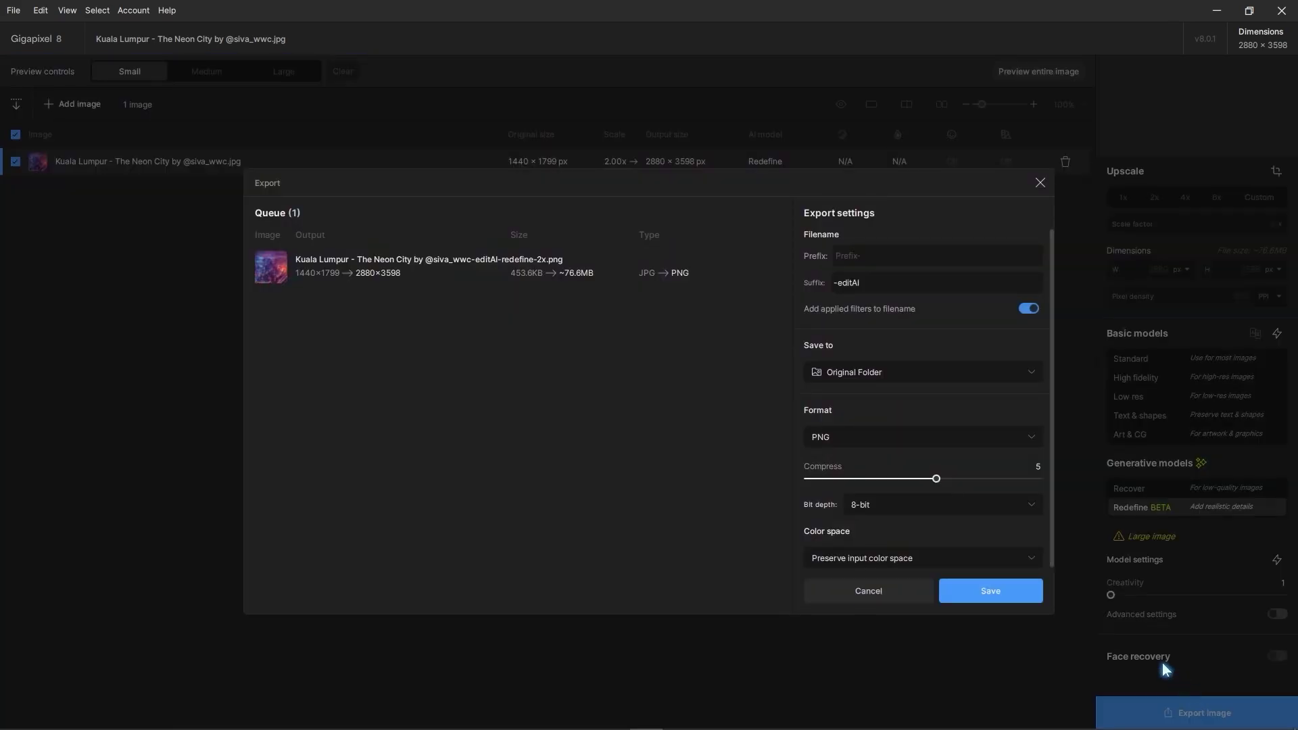
{"action": "left_click", "coordinate": [1036, 593]}
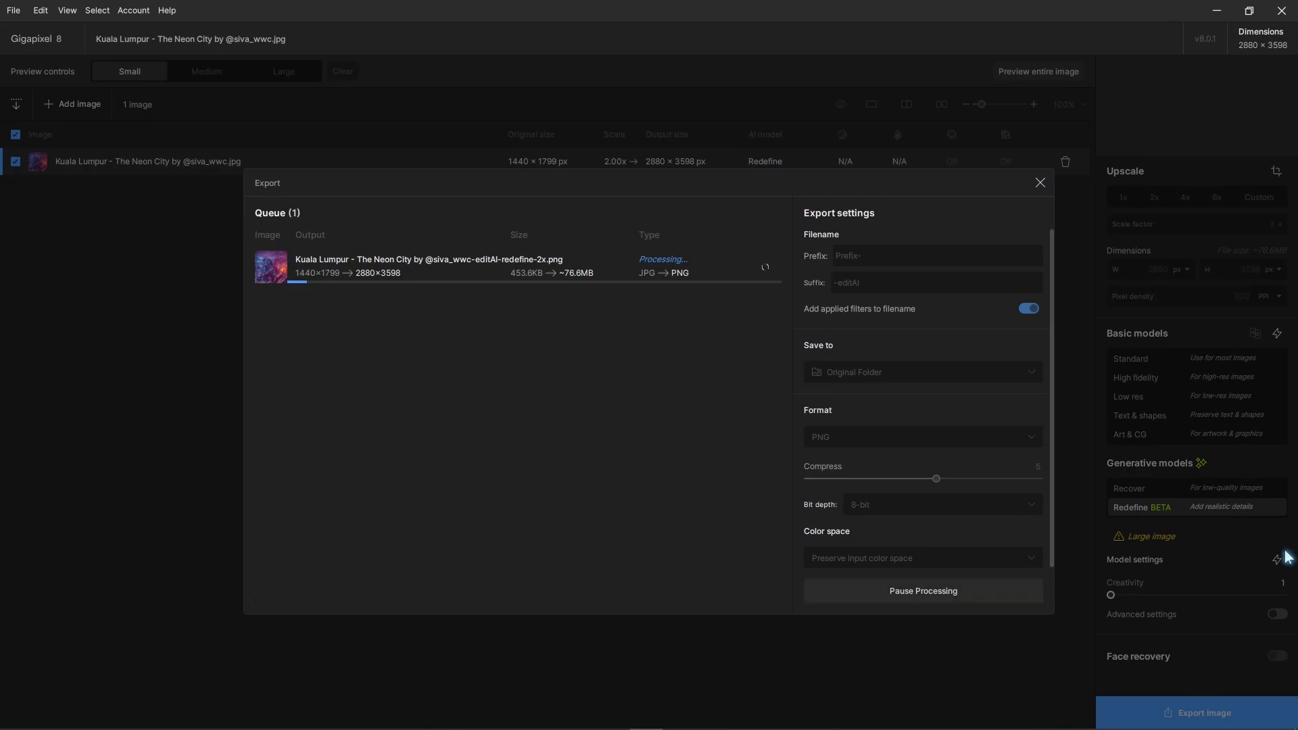
Switch to the KREA AI Enhancer and enhance the Kuala Lumpur image at 2x with Strength 0.45, Resemblance 0.45 and Clarity 0.25
{"action": "key", "text": "alt+Tab"}
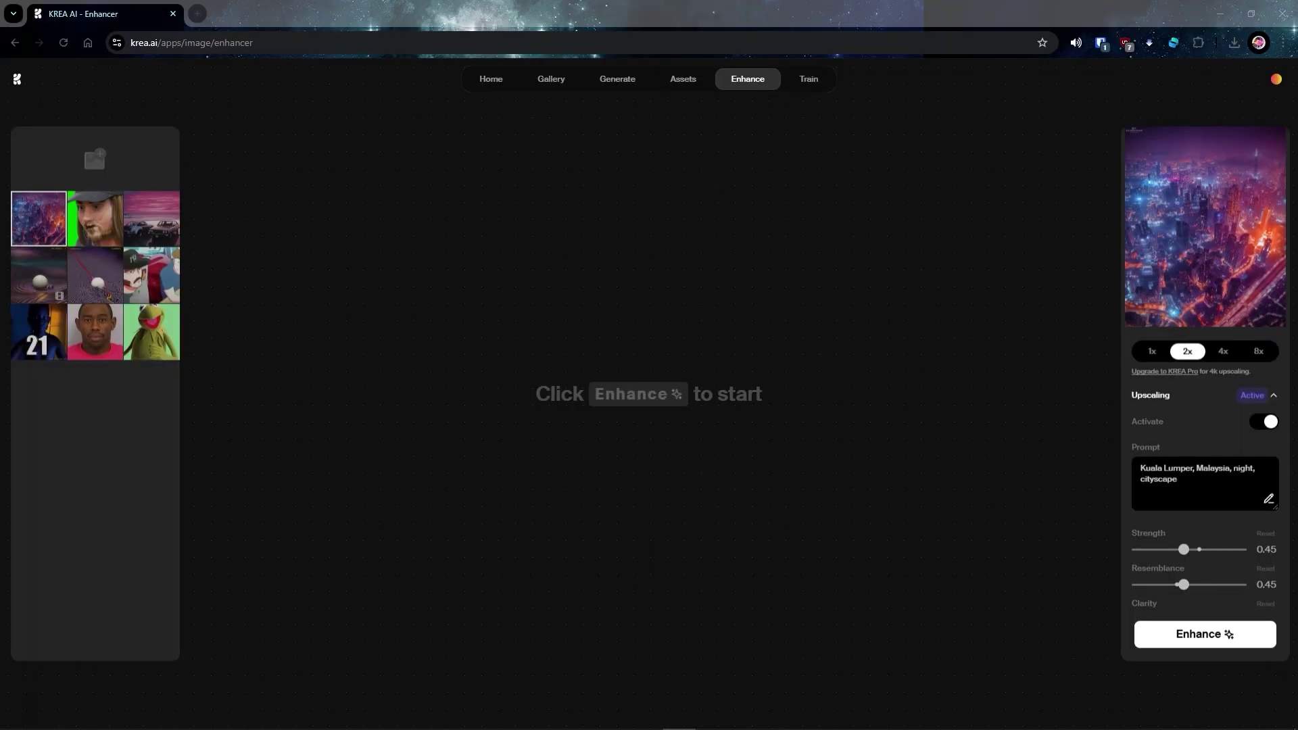
{"action": "scroll", "coordinate": [1182, 423], "scroll_direction": "down", "scroll_amount": 2}
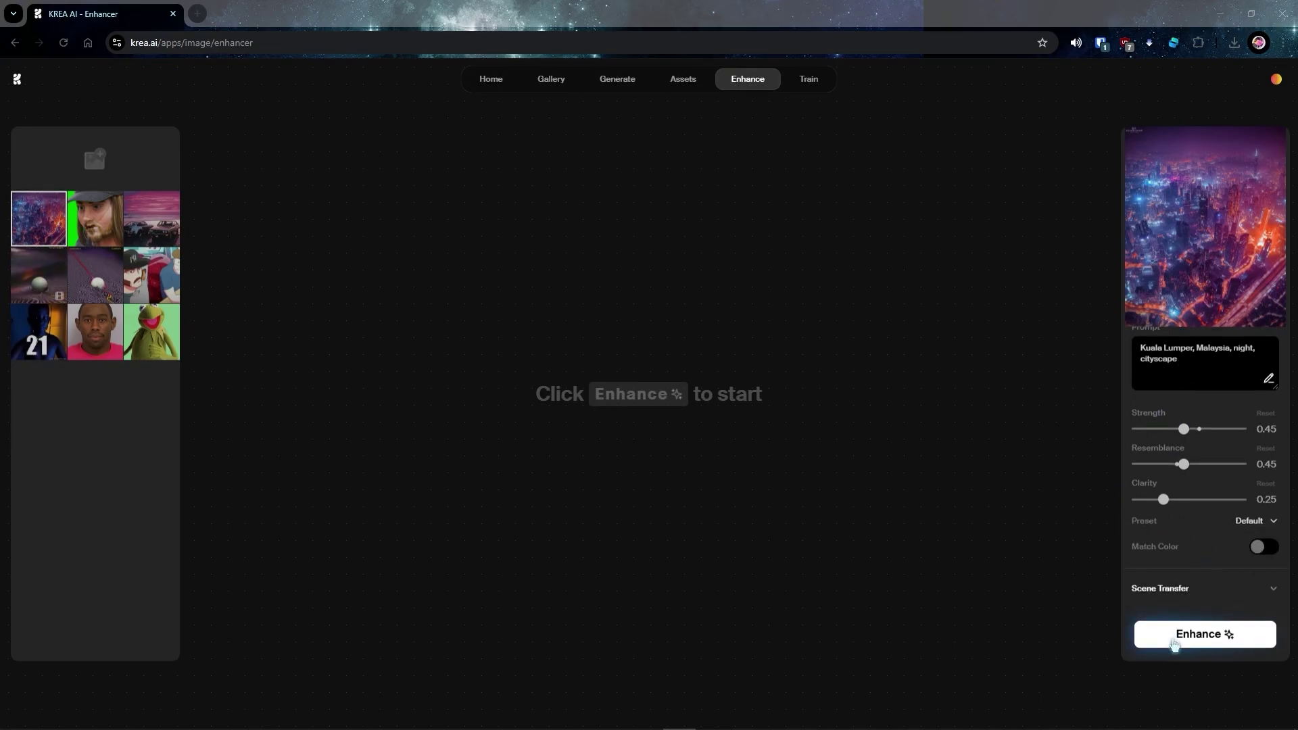
{"action": "left_click", "coordinate": [1163, 638]}
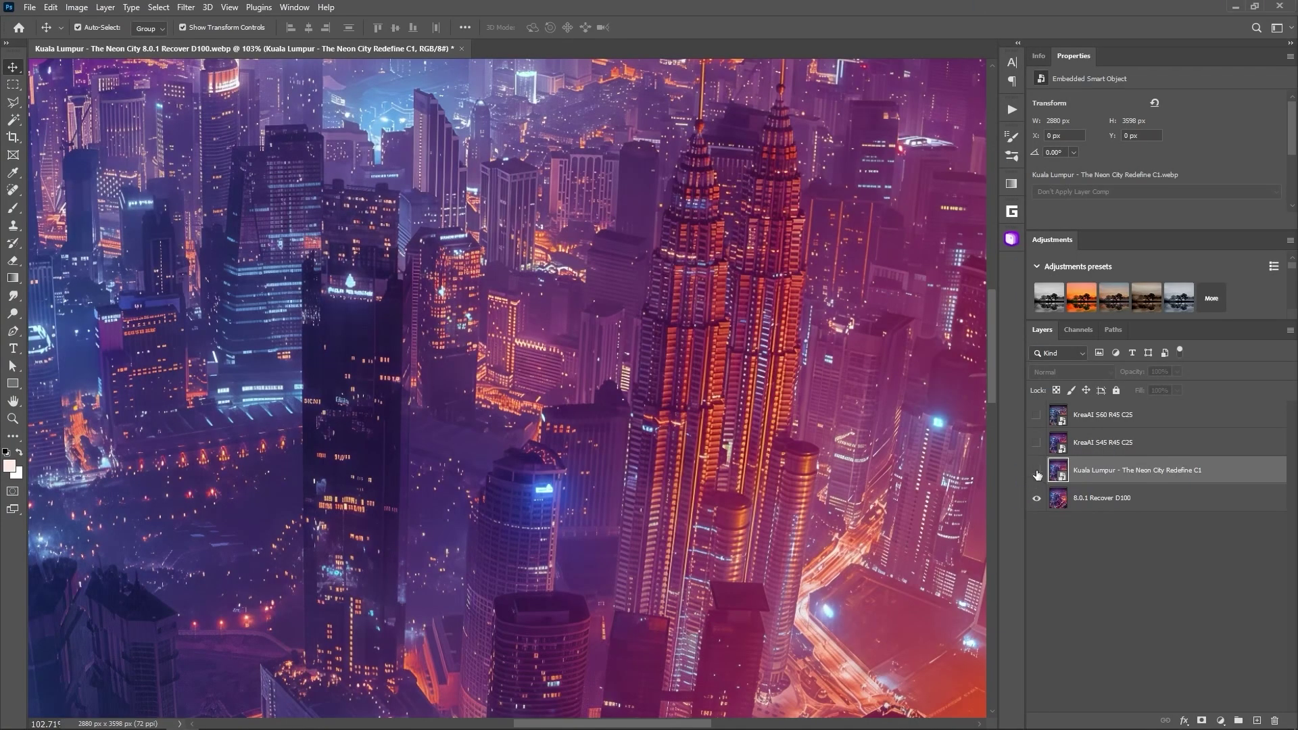
Switch to Photoshop and compare the Redefine C1 layer with 8.0.1 Recover D100 over the Kuala Lumpur skyline and lower high-rises
{"action": "left_click", "coordinate": [1037, 474], "text": "alt"}
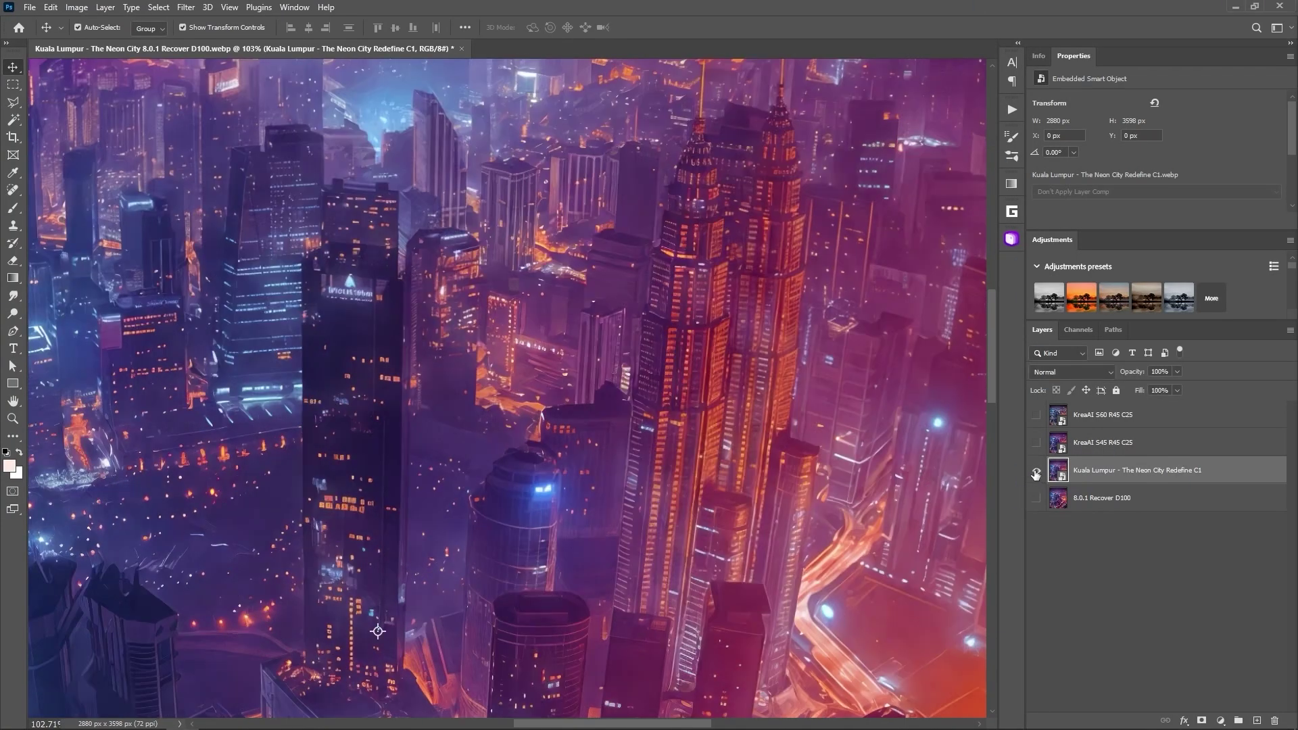
{"action": "left_click", "coordinate": [1035, 499], "text": "alt"}
{"action": "left_click", "coordinate": [1036, 498], "text": "alt"}
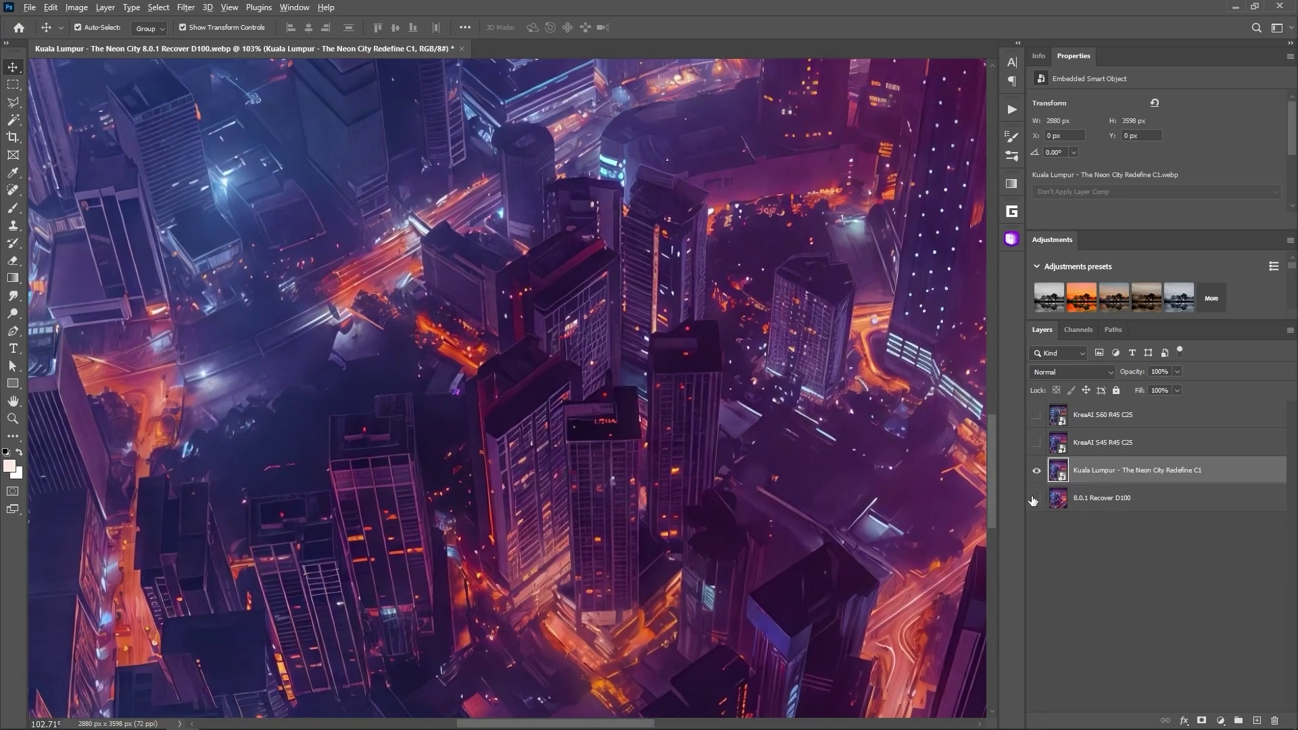
{"action": "left_click", "coordinate": [1033, 499], "text": "alt"}
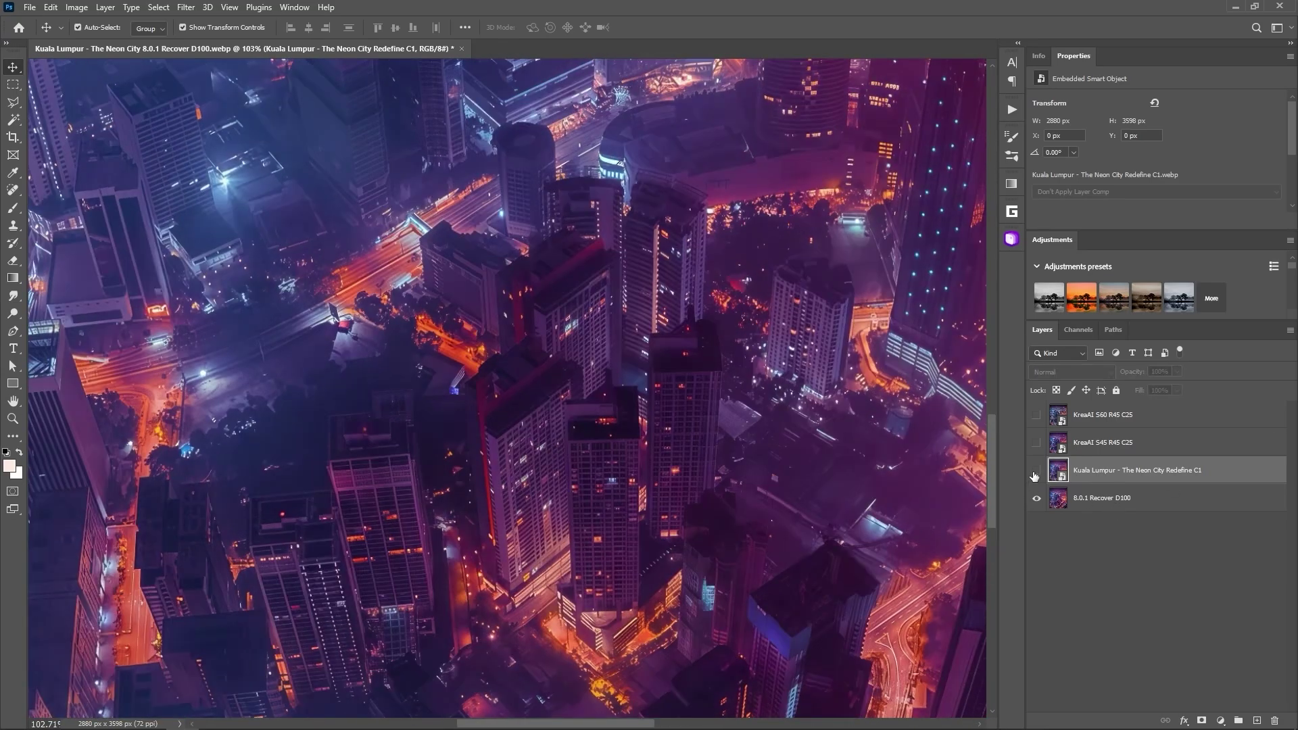
Compare the Redefine C1, 8.0.1 Recover D100, KreaAI S45 R45 C25 and KreaAI S60 R45 C25 layers over the Kuala Lumpur high-rises and twin towers
{"action": "left_click", "coordinate": [1035, 473], "text": "alt"}
{"action": "left_click", "coordinate": [1036, 444], "text": "alt"}
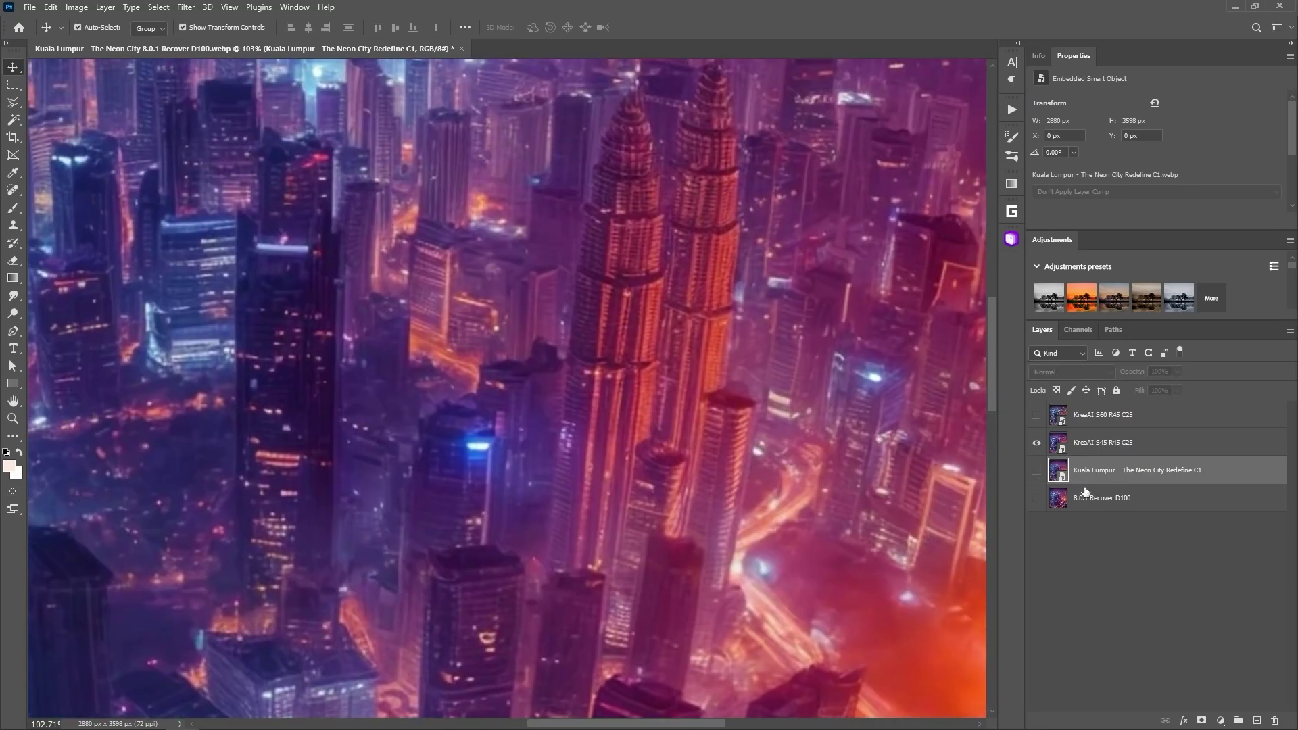
{"action": "left_click", "coordinate": [1034, 498], "text": "alt"}
{"action": "left_click", "coordinate": [1037, 443], "text": "alt"}
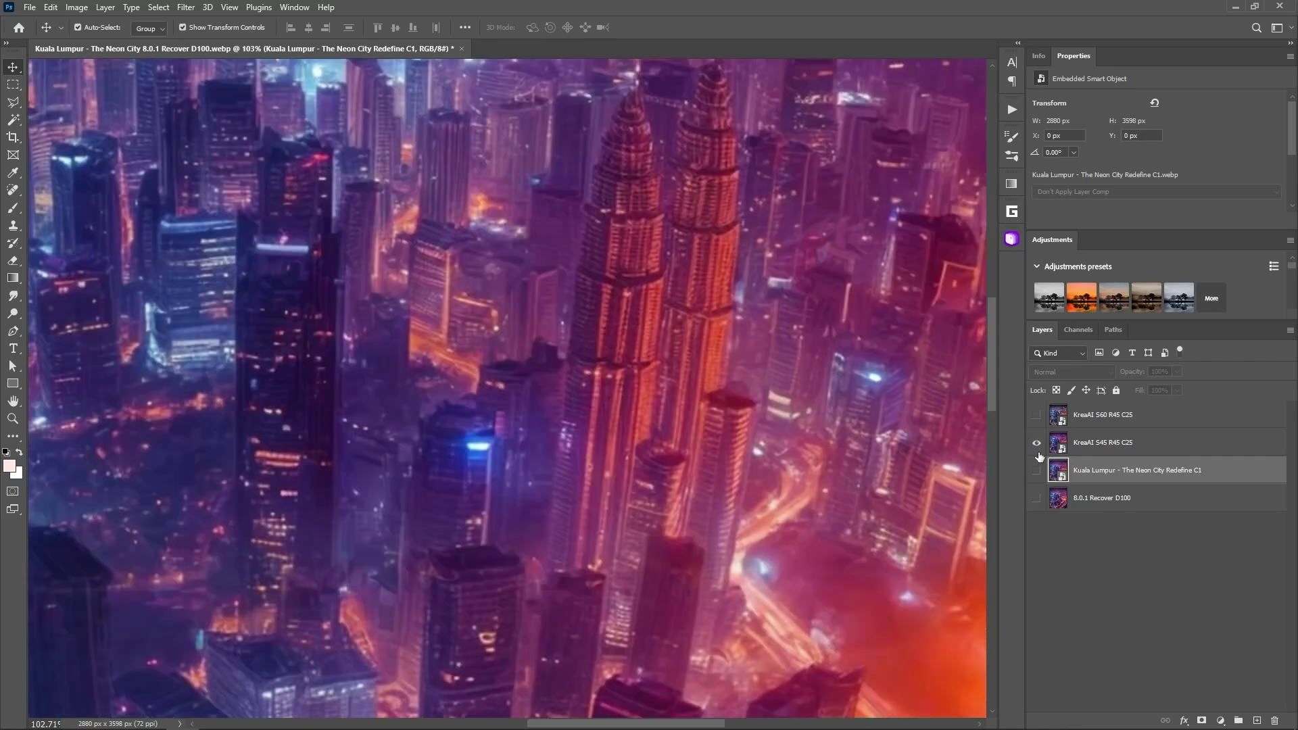
{"action": "left_click", "coordinate": [1035, 417], "text": "alt"}
{"action": "scroll", "coordinate": [711, 430], "scroll_direction": "down", "scroll_amount": 4}
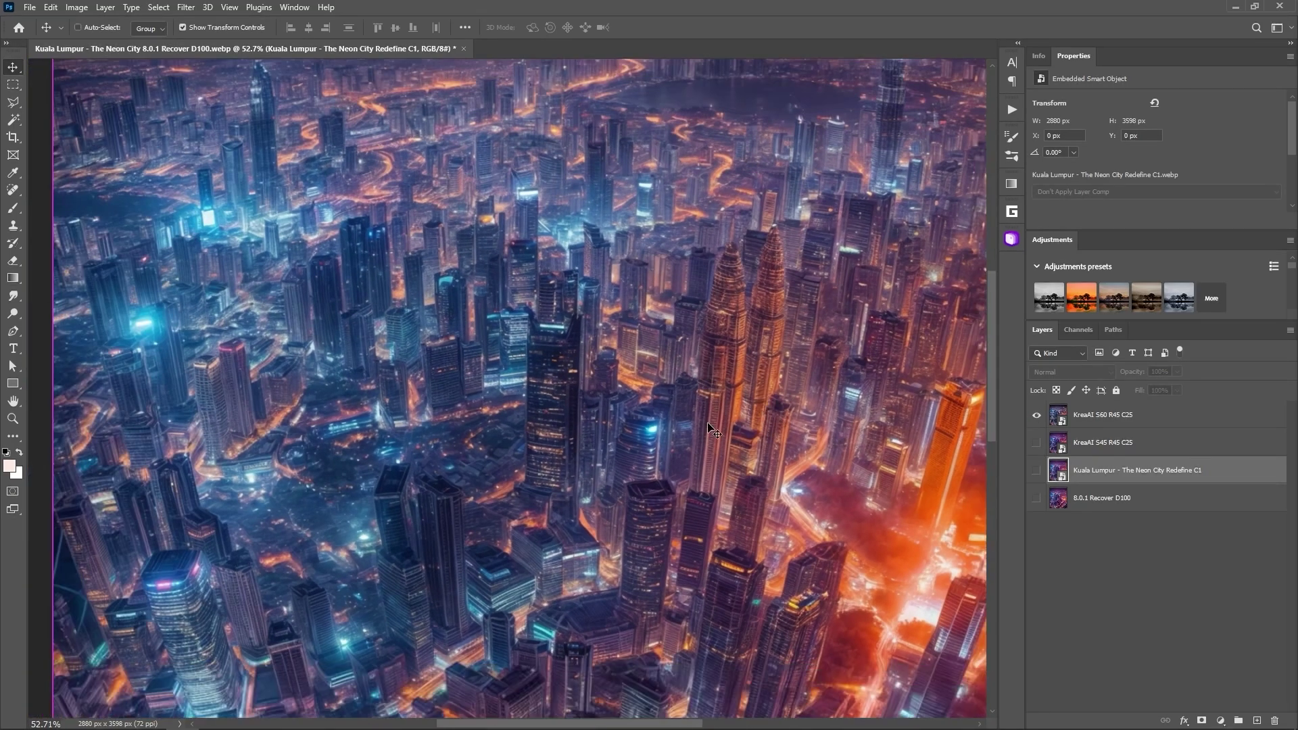
{"action": "scroll", "coordinate": [730, 422], "scroll_direction": "up", "scroll_amount": 2}
Rename the KreaAI S60 R45 C25 layer as "Do I even have to explain" and delete it
{"action": "double_click", "coordinate": [1095, 415]}
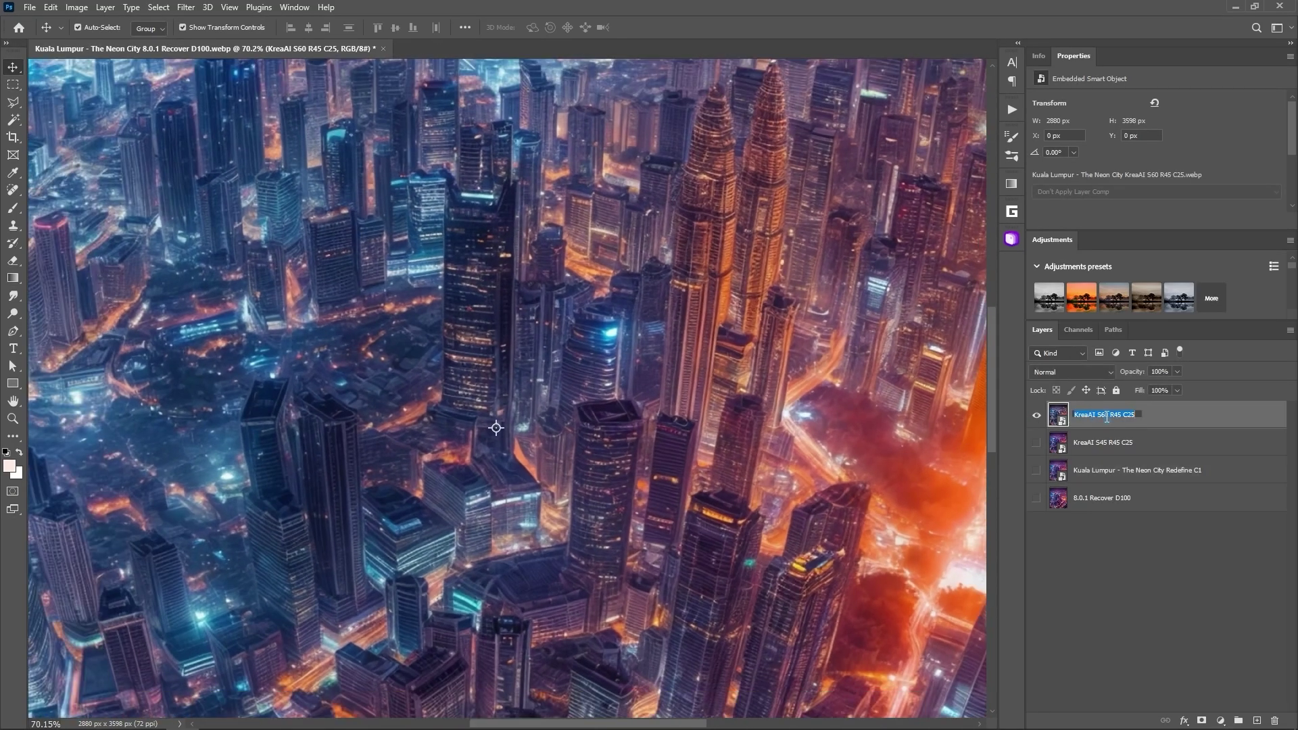
{"action": "type", "text": "Do I even have to explain"}
{"action": "key", "text": "Return"}
{"action": "key", "text": "Delete"}
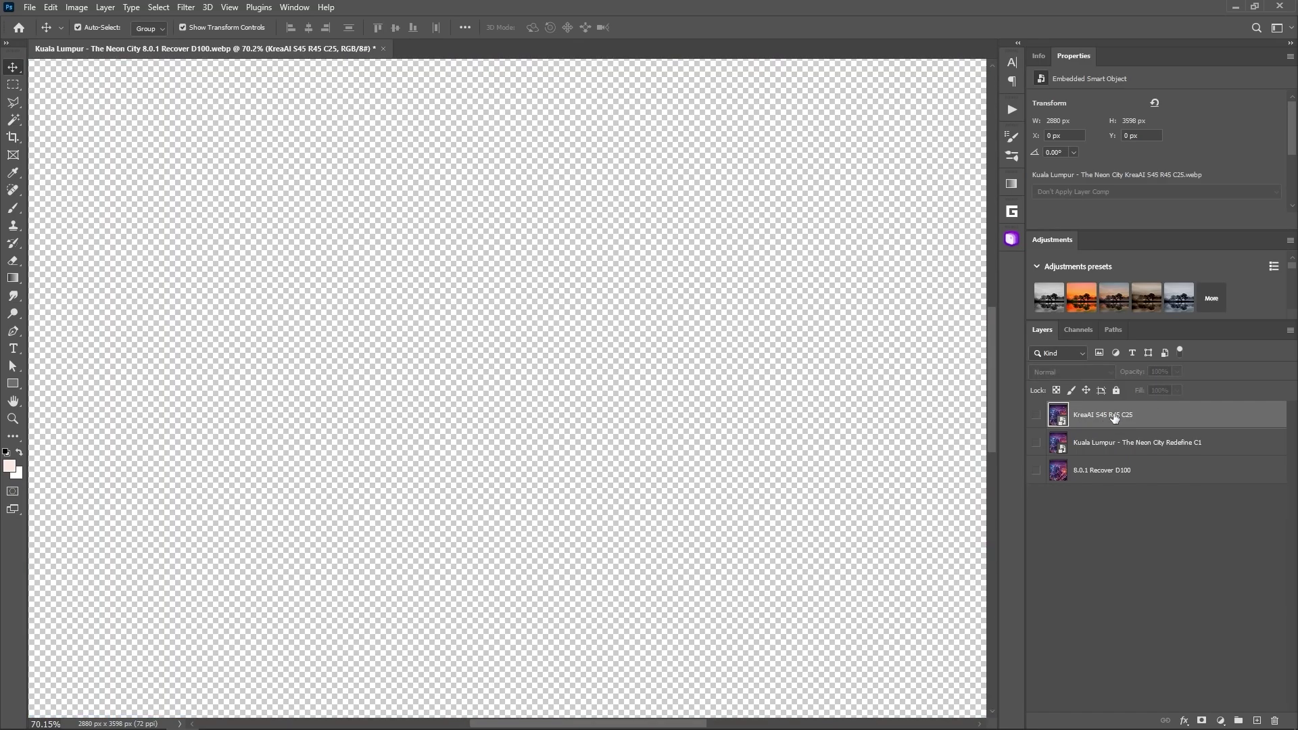
Show the 8.0.1 Recover D100 and Redefine C1 layers again
{"action": "left_click", "coordinate": [1035, 471]}
{"action": "left_click", "coordinate": [1036, 443], "text": "alt"}
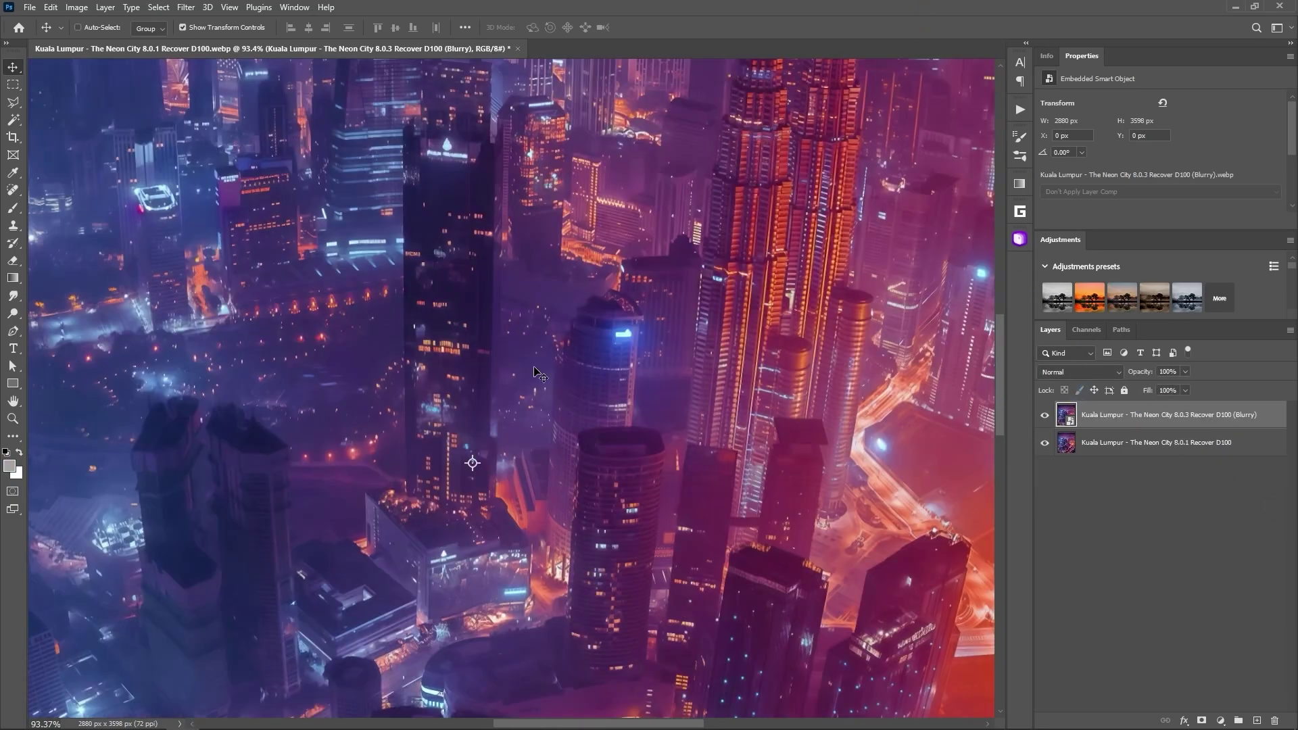
Compare the 8.0.3 Recover D100 (Blurry) layer with 8.0.1 Recover D100 over the two dark high-rises and the park behind them
{"action": "left_click", "coordinate": [1045, 415]}
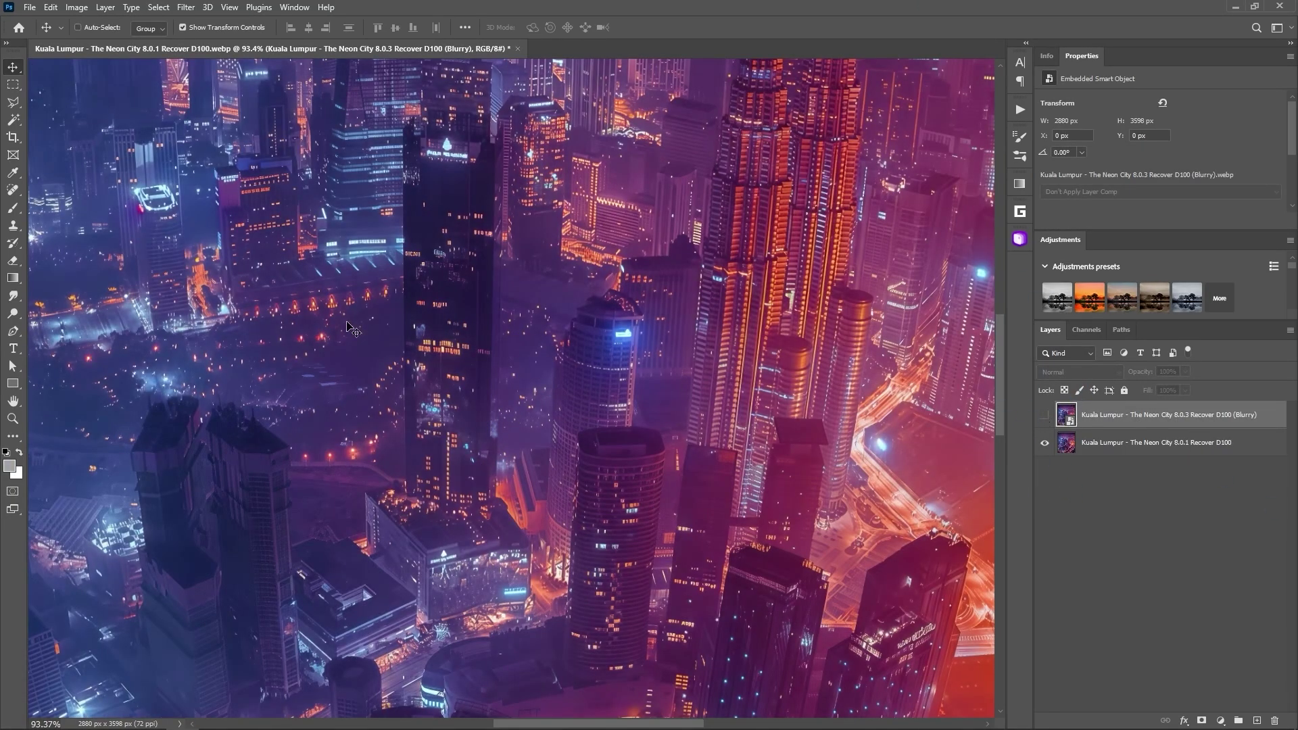
{"action": "scroll", "coordinate": [321, 408], "scroll_direction": "left", "scroll_amount": 3}
{"action": "scroll", "coordinate": [317, 406], "scroll_direction": "left", "scroll_amount": 2}
{"action": "scroll", "coordinate": [274, 535], "scroll_direction": "up", "scroll_amount": 3}
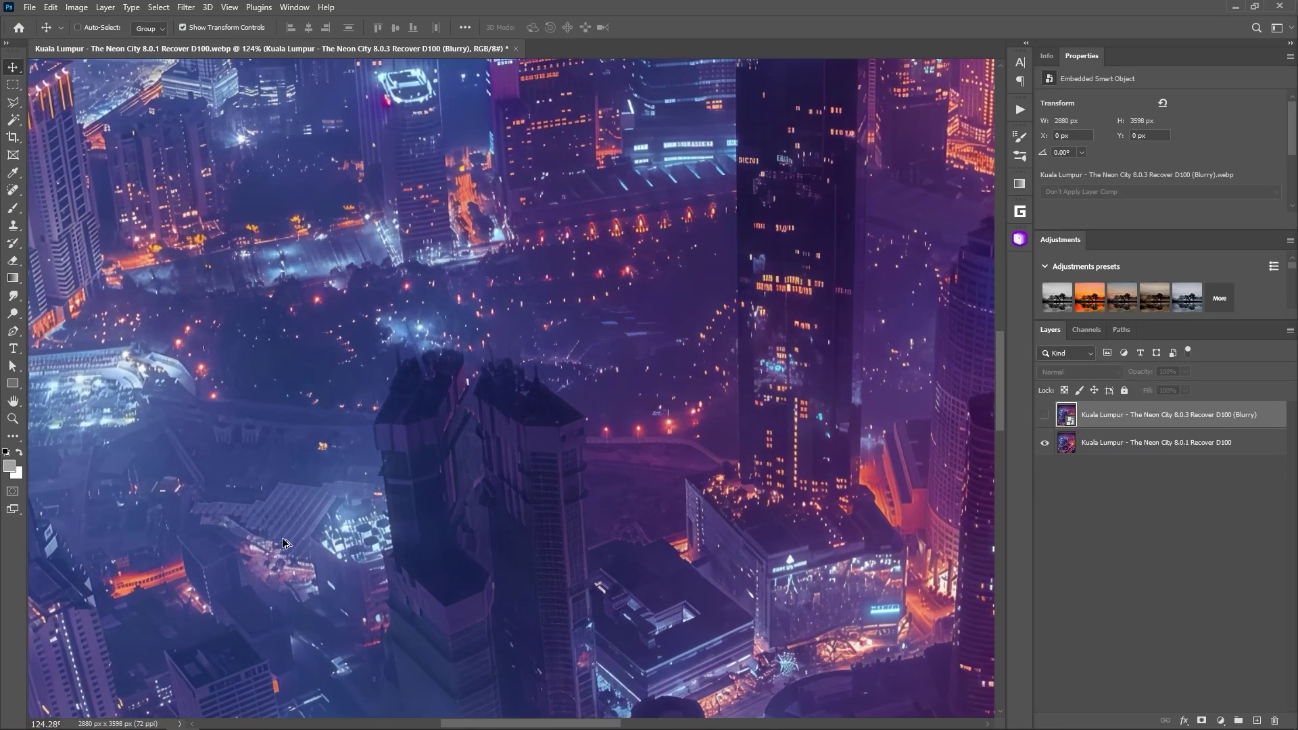
{"action": "scroll", "coordinate": [288, 540], "scroll_direction": "left", "scroll_amount": 2}
{"action": "left_click", "coordinate": [1045, 415]}
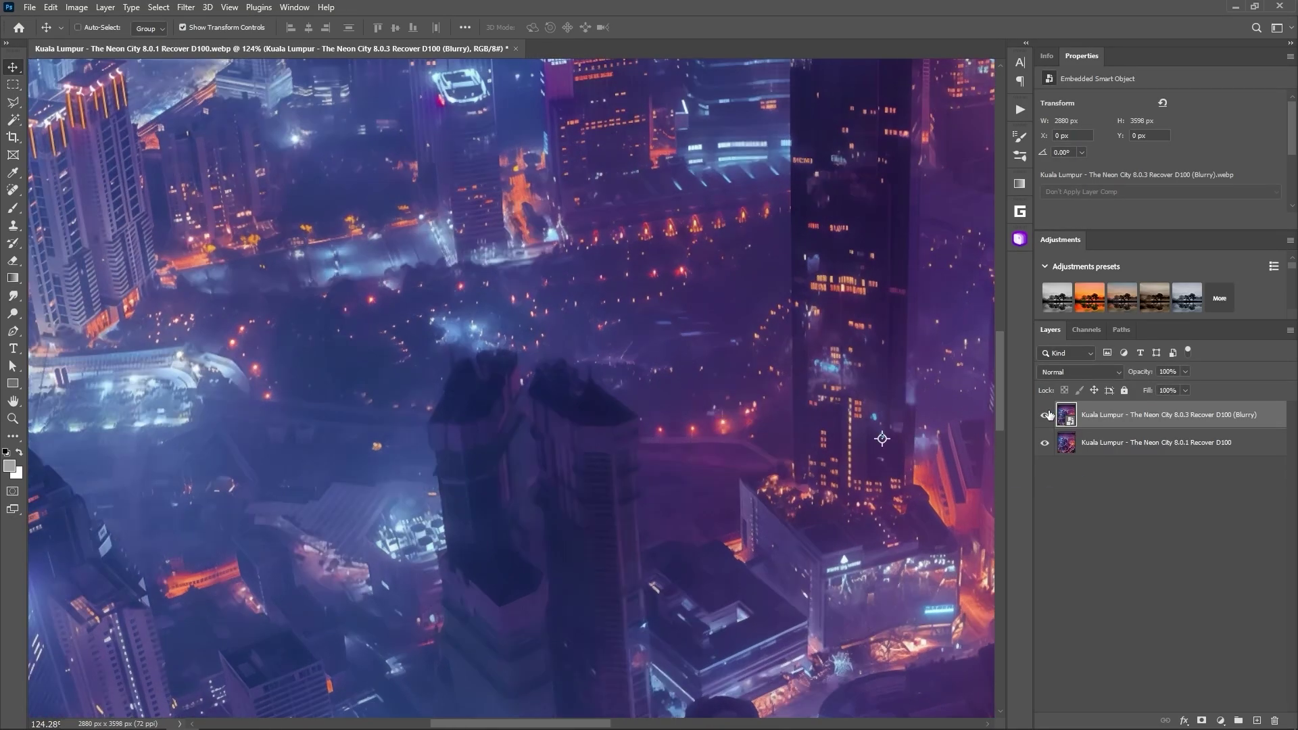
{"action": "left_click", "coordinate": [1045, 414]}
Compare 8.0.3 Recover D100 (Blurry) with 8.0.1 over the glowing road, the lower apartment blocks and the orange-lit twin towers
{"action": "scroll", "coordinate": [641, 538], "scroll_direction": "down", "scroll_amount": 5}
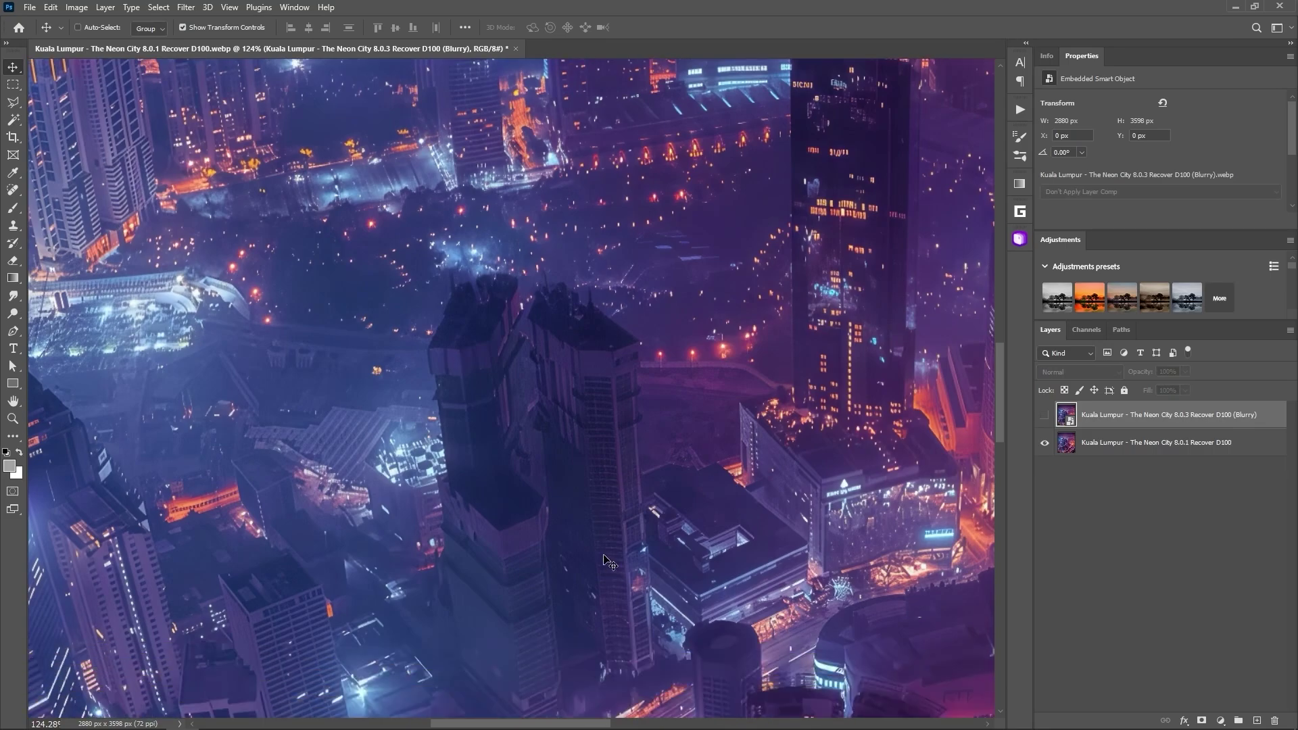
{"action": "scroll", "coordinate": [641, 538], "scroll_direction": "down", "scroll_amount": 3}
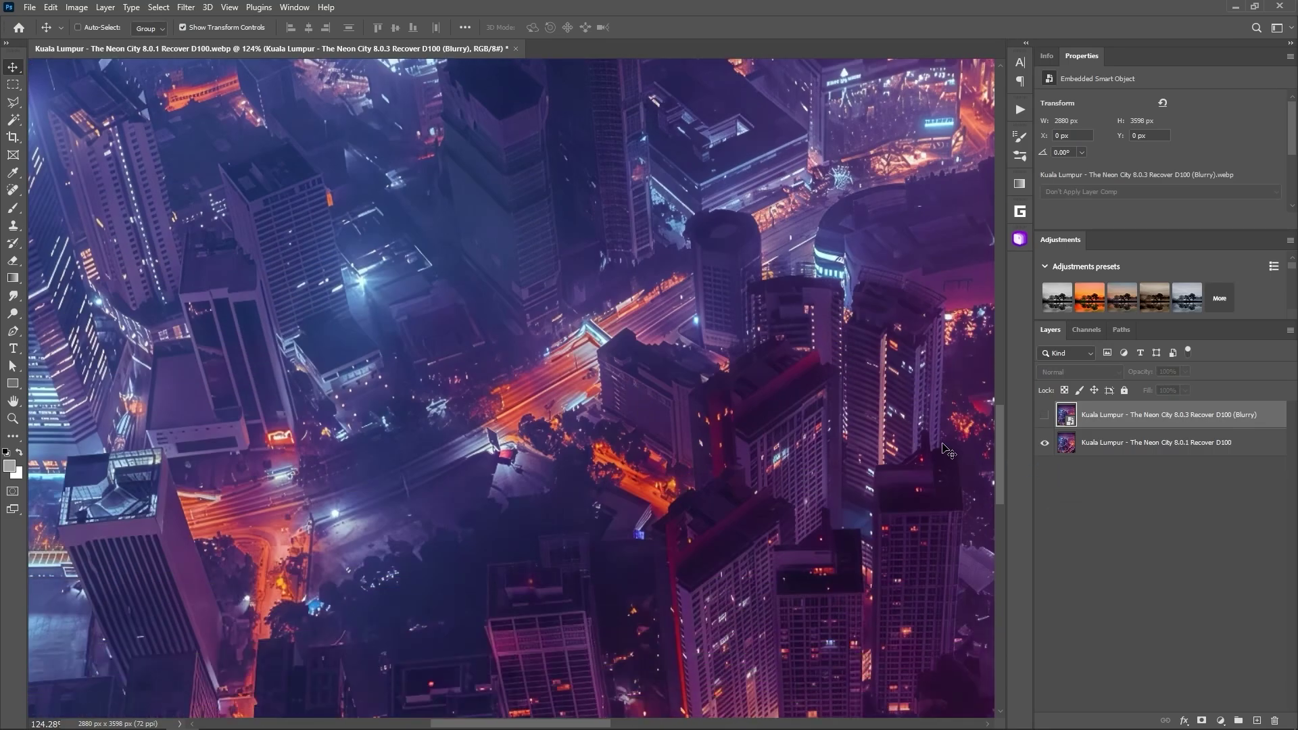
{"action": "left_click", "coordinate": [1042, 415]}
{"action": "left_click", "coordinate": [1042, 414]}
{"action": "left_click", "coordinate": [1041, 415]}
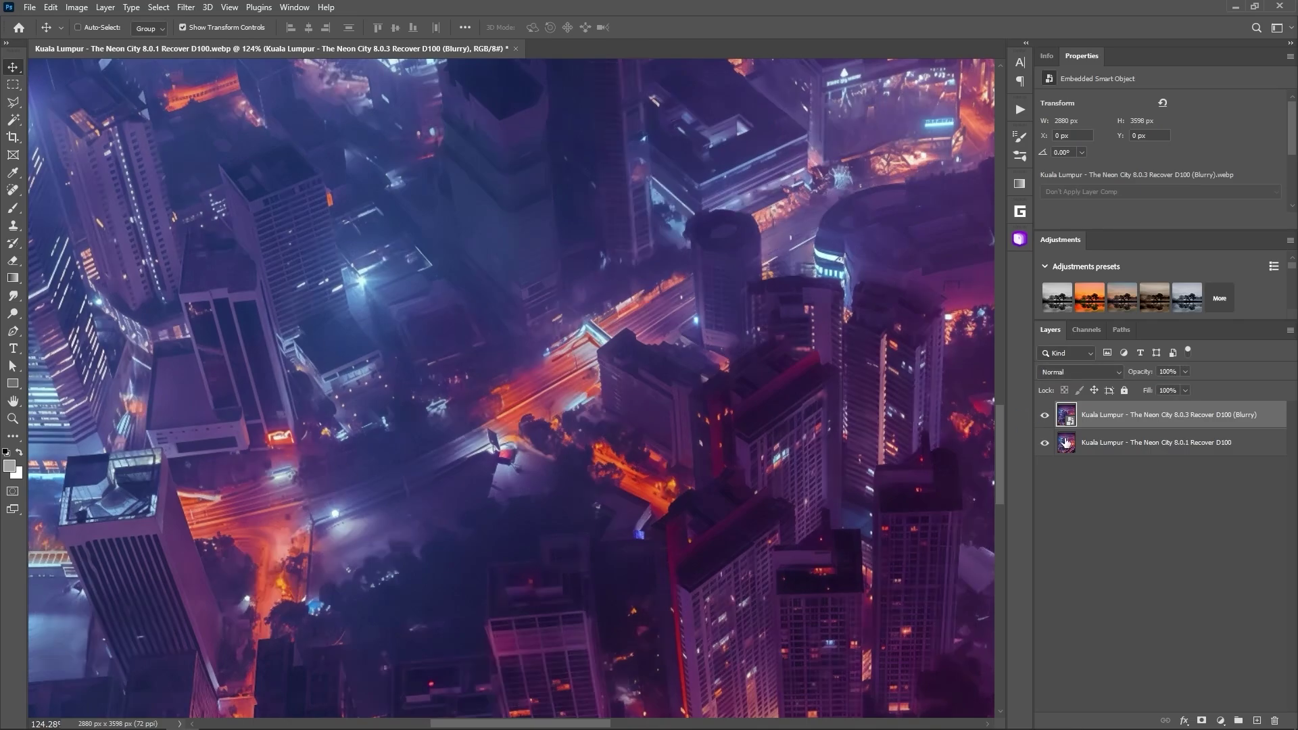
{"action": "left_click", "coordinate": [1045, 415]}
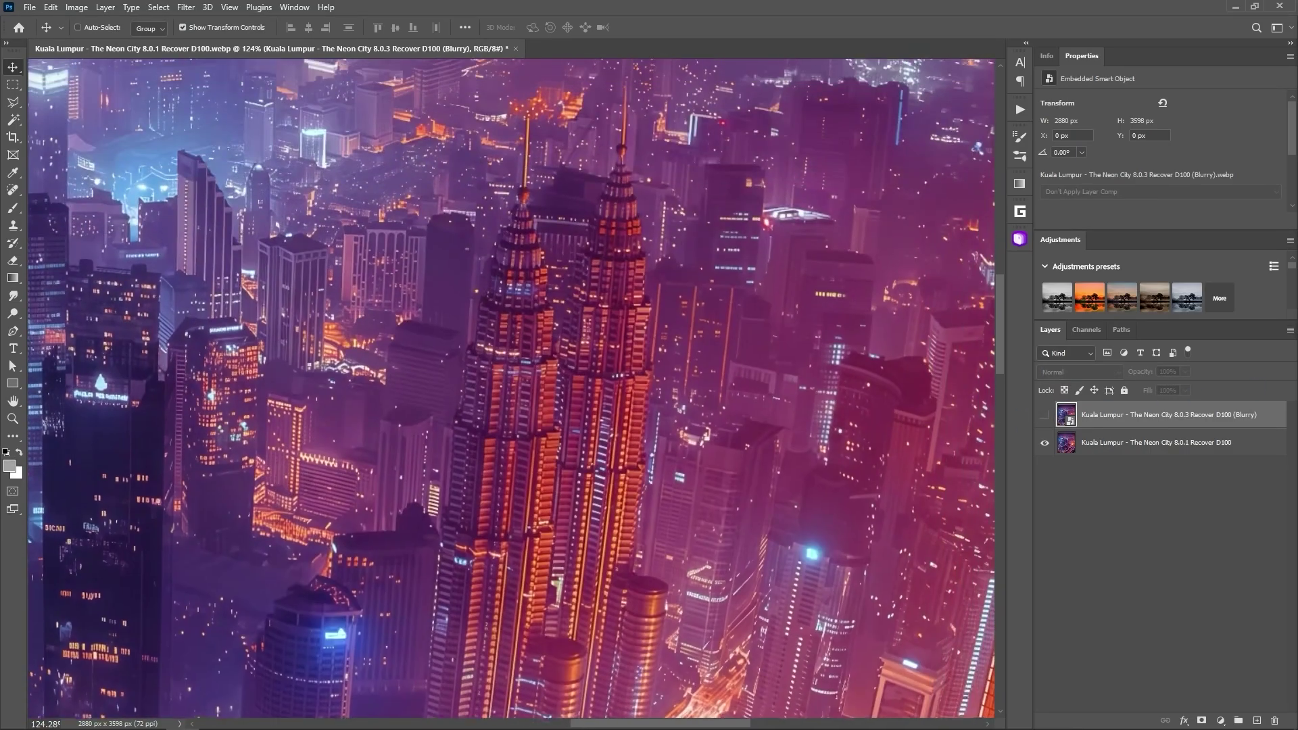
{"action": "left_click", "coordinate": [1045, 414]}
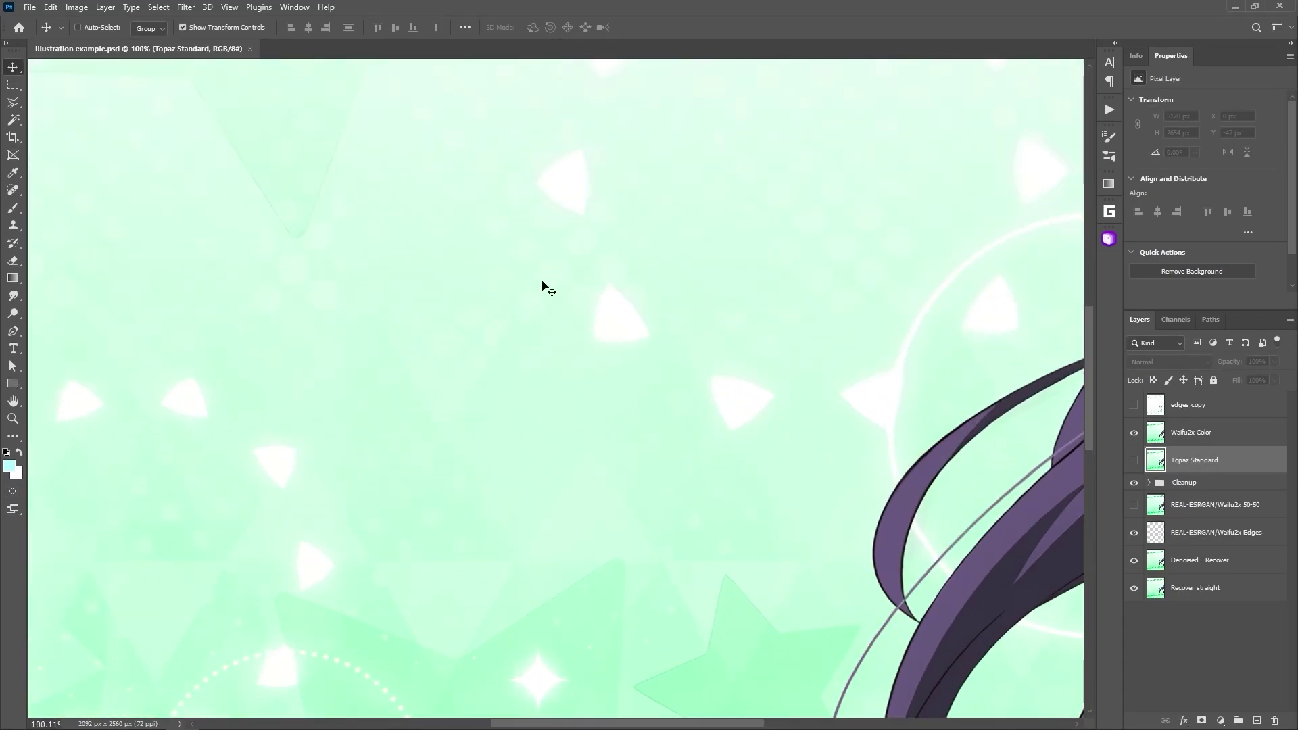
{"action": "scroll", "coordinate": [548, 336], "scroll_direction": "up", "scroll_amount": 1}
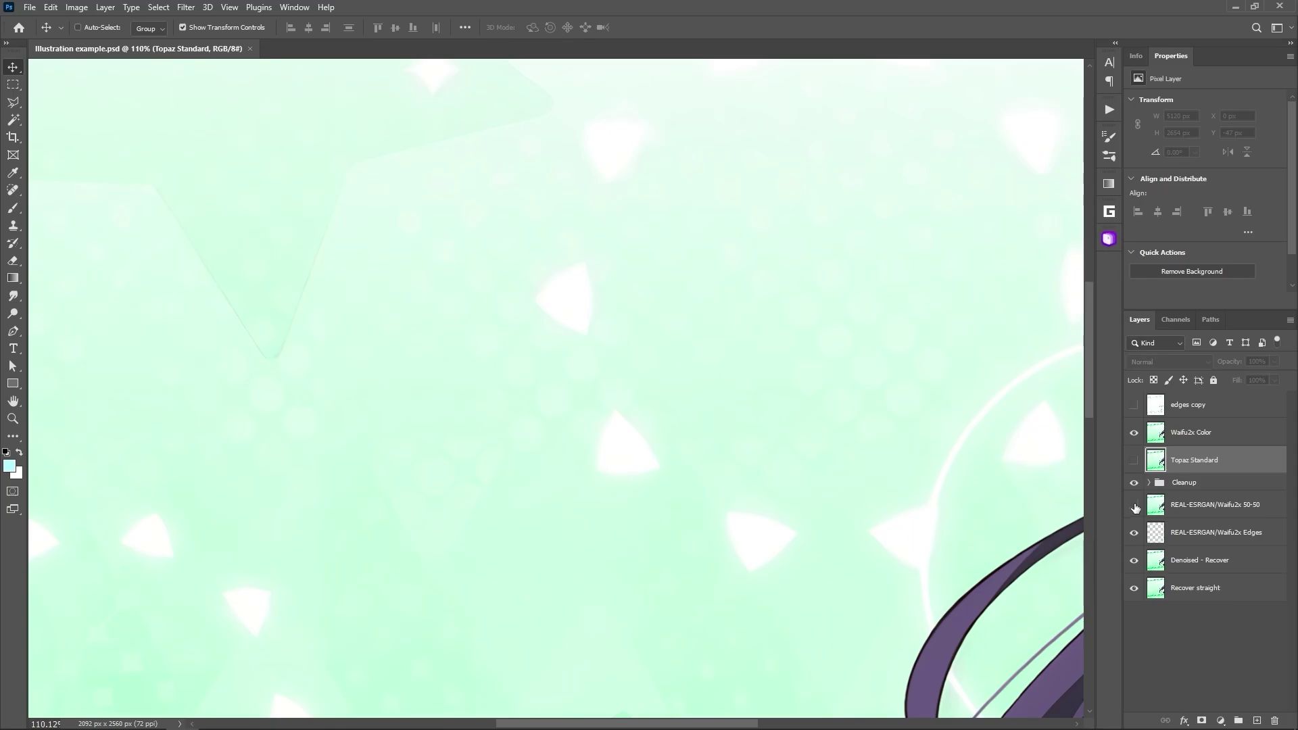
In Illustration example.psd, compare the REAL-ESRGAN/Waifu2x 50-50 layer with the cleaned-up layer stack over the pale green background shapes
{"action": "key", "text": "ctrl+0"}
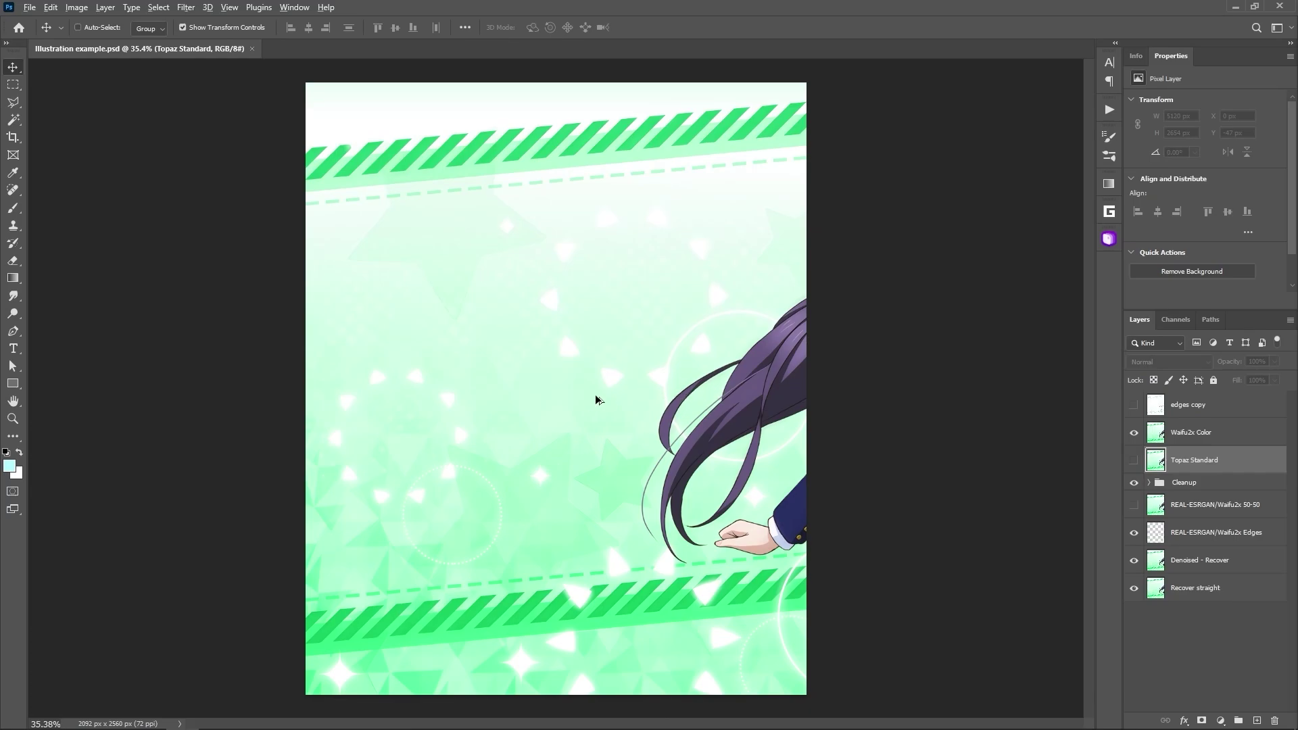
{"action": "scroll", "coordinate": [595, 401], "scroll_direction": "up", "scroll_amount": 3}
{"action": "scroll", "coordinate": [512, 304], "scroll_direction": "up", "scroll_amount": 1}
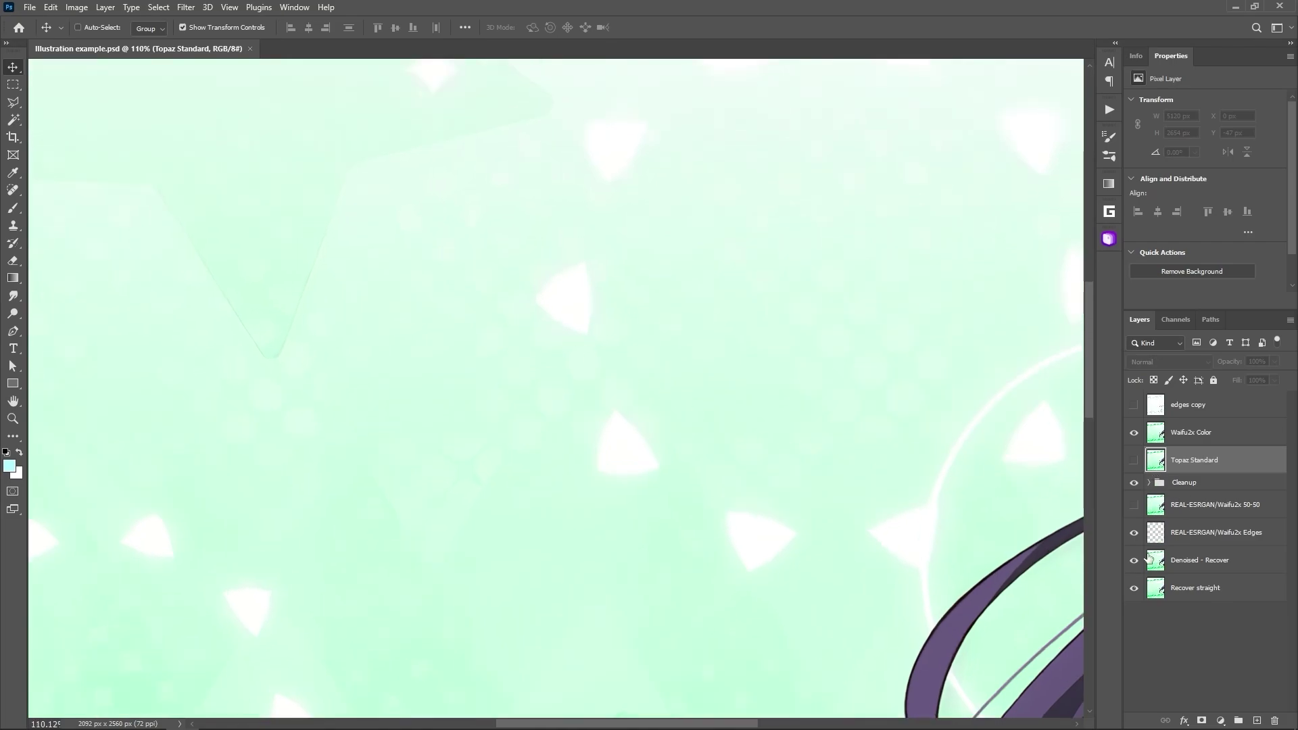
{"action": "left_click", "coordinate": [1134, 506], "text": "alt"}
{"action": "left_click", "coordinate": [1134, 506], "text": "alt"}
Compare the Topaz Standard layer on its own with the combined layer stack over the purple hair strands and the green star
{"action": "left_click_drag", "start_coordinate": [555, 609], "coordinate": [274, 269]}
{"action": "left_click", "coordinate": [1135, 466], "text": "alt"}
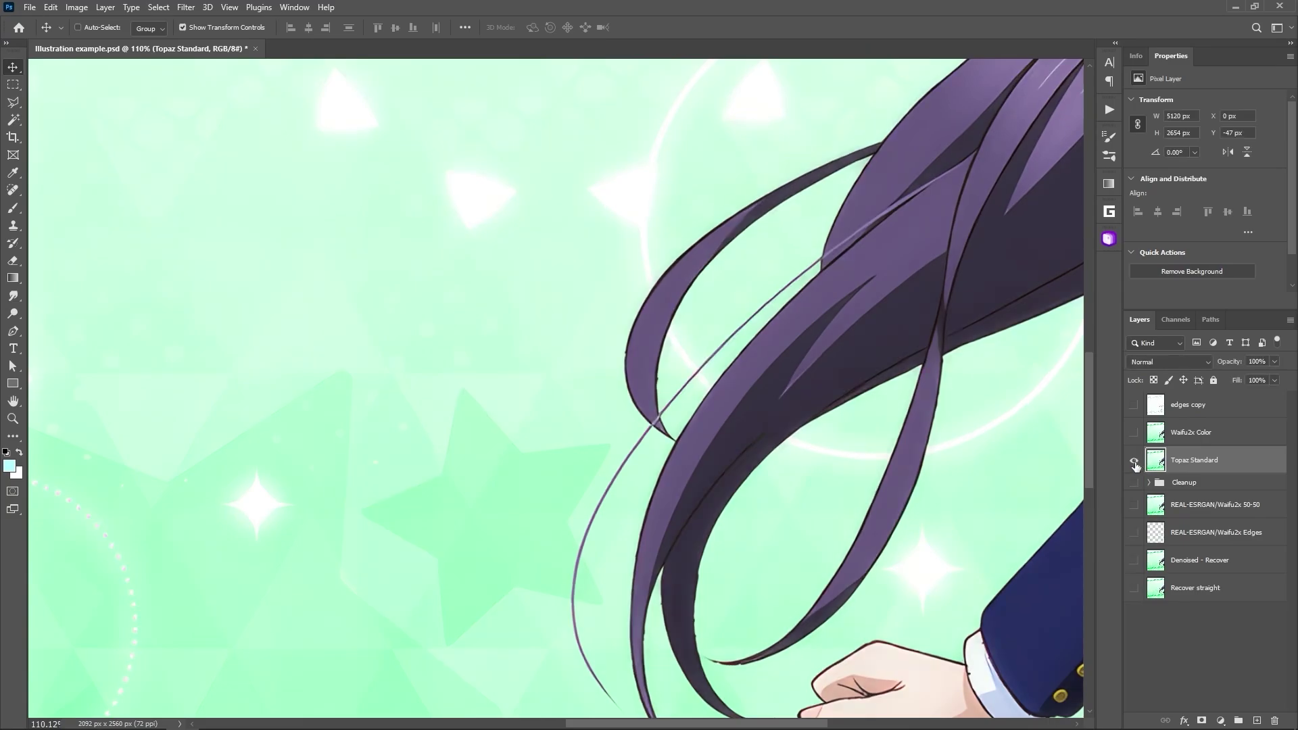
{"action": "left_click", "coordinate": [1135, 466], "text": "alt"}
{"action": "left_click", "coordinate": [1135, 466], "text": "alt"}
{"action": "scroll", "coordinate": [926, 579], "scroll_direction": "down", "scroll_amount": 6}
{"action": "scroll", "coordinate": [942, 561], "scroll_direction": "up", "scroll_amount": 5}
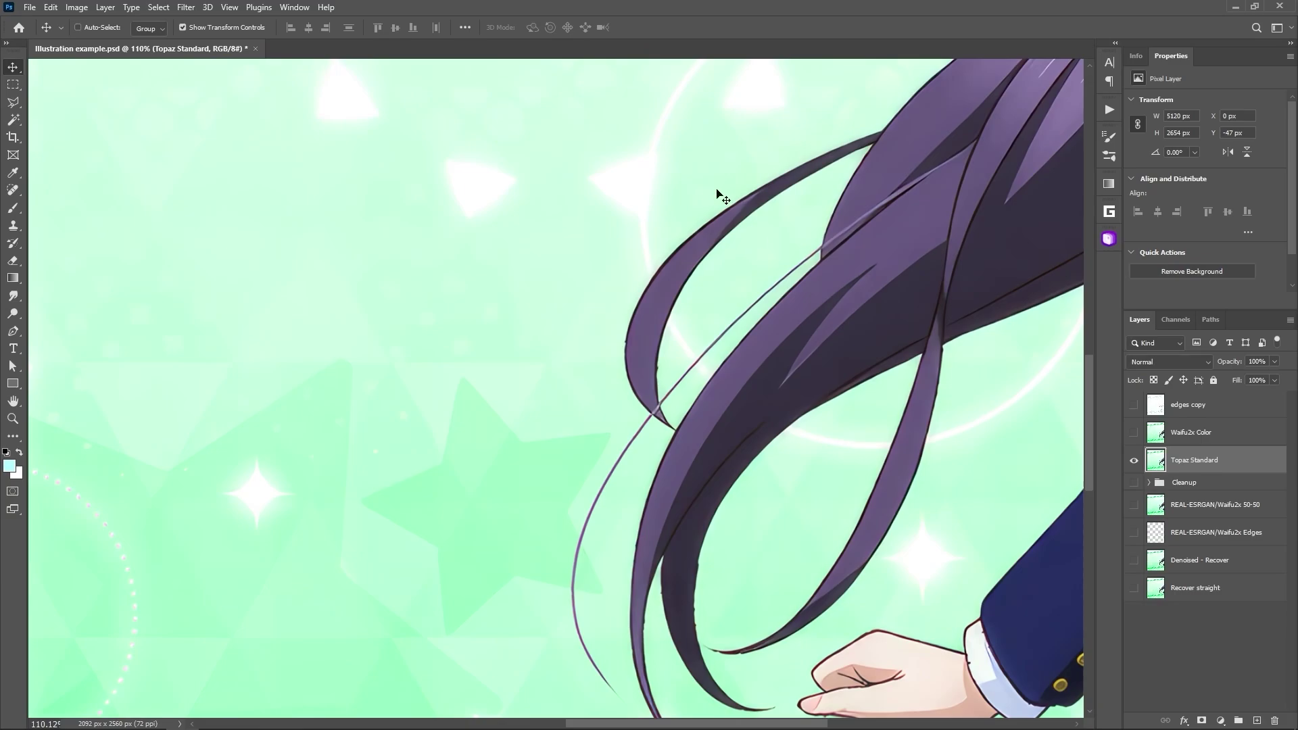
{"action": "left_click", "coordinate": [1135, 463], "text": "alt"}
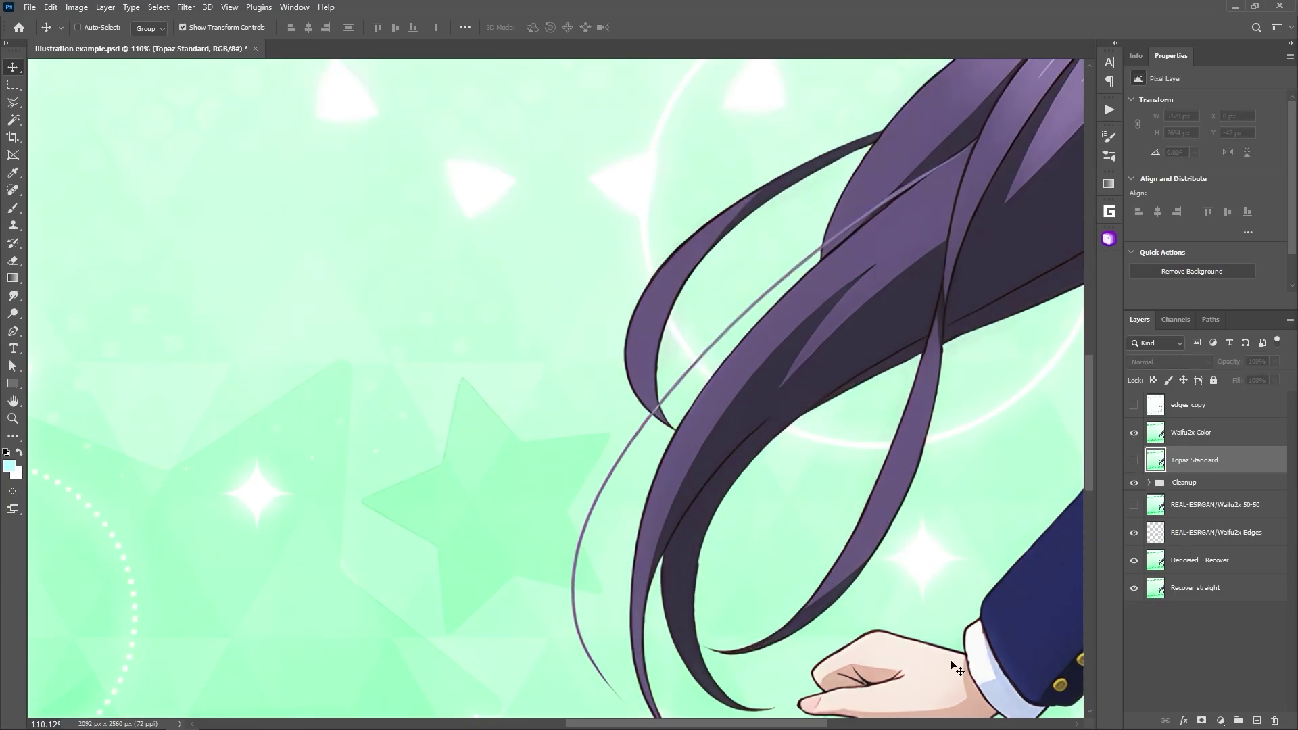
Compare Topaz Standard, REAL-ESRGAN/Waifu2x 50-50 and the combined layers over the hand and the green striped band
{"action": "scroll", "coordinate": [957, 669], "scroll_direction": "down", "scroll_amount": 5}
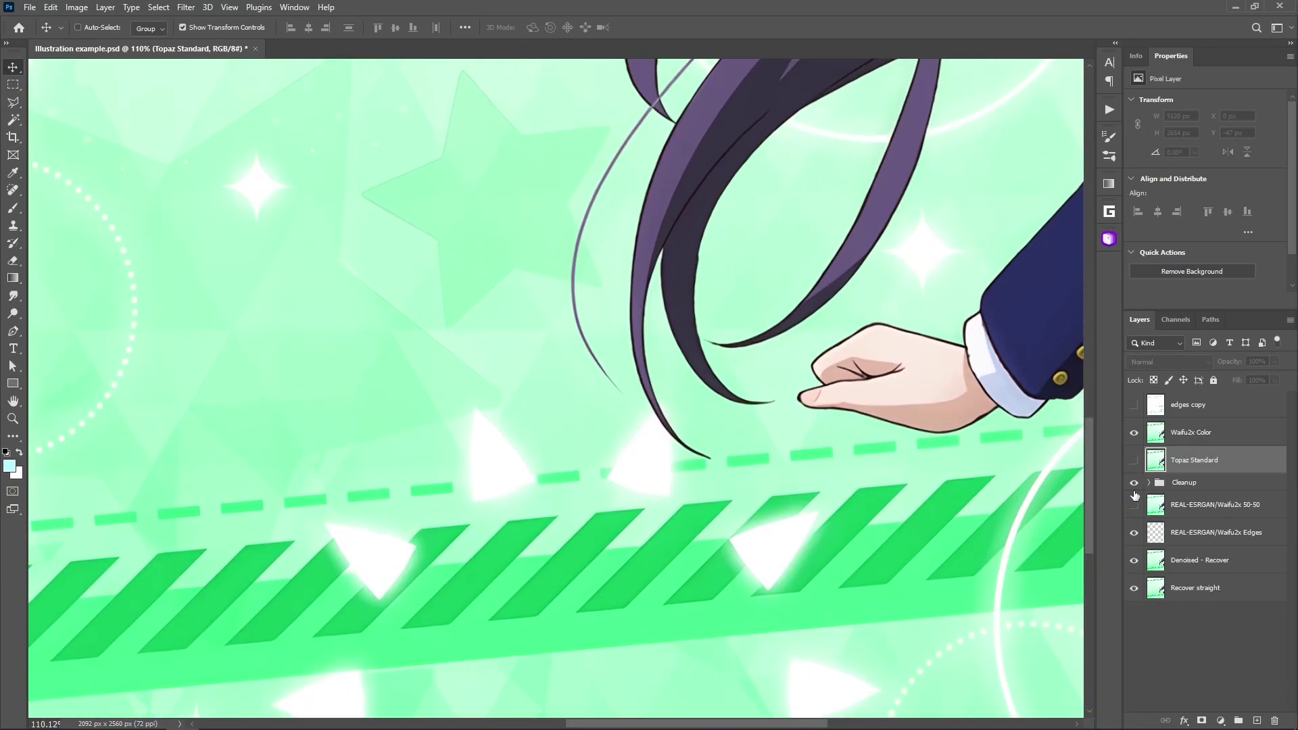
{"action": "left_click", "coordinate": [1135, 461], "text": "alt"}
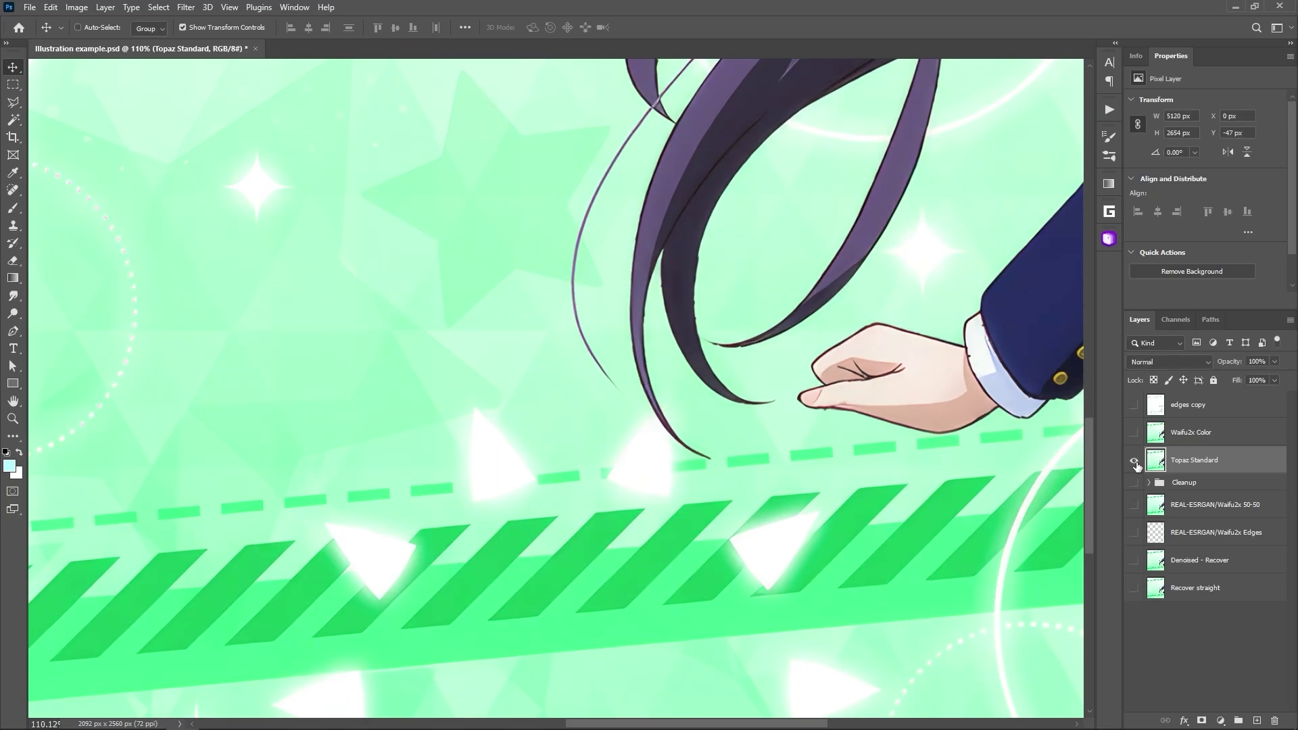
{"action": "left_click", "coordinate": [1135, 461], "text": "alt"}
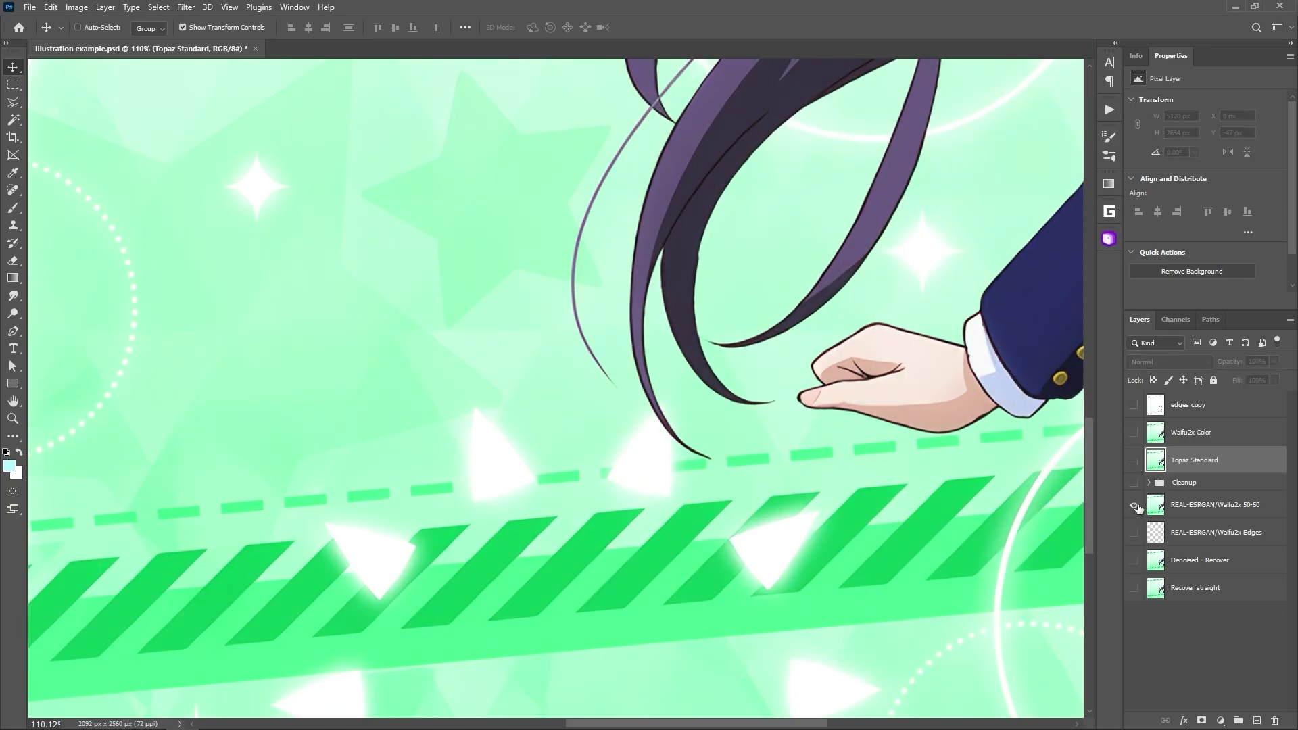
{"action": "scroll", "coordinate": [1014, 499], "scroll_direction": "up", "scroll_amount": 5}
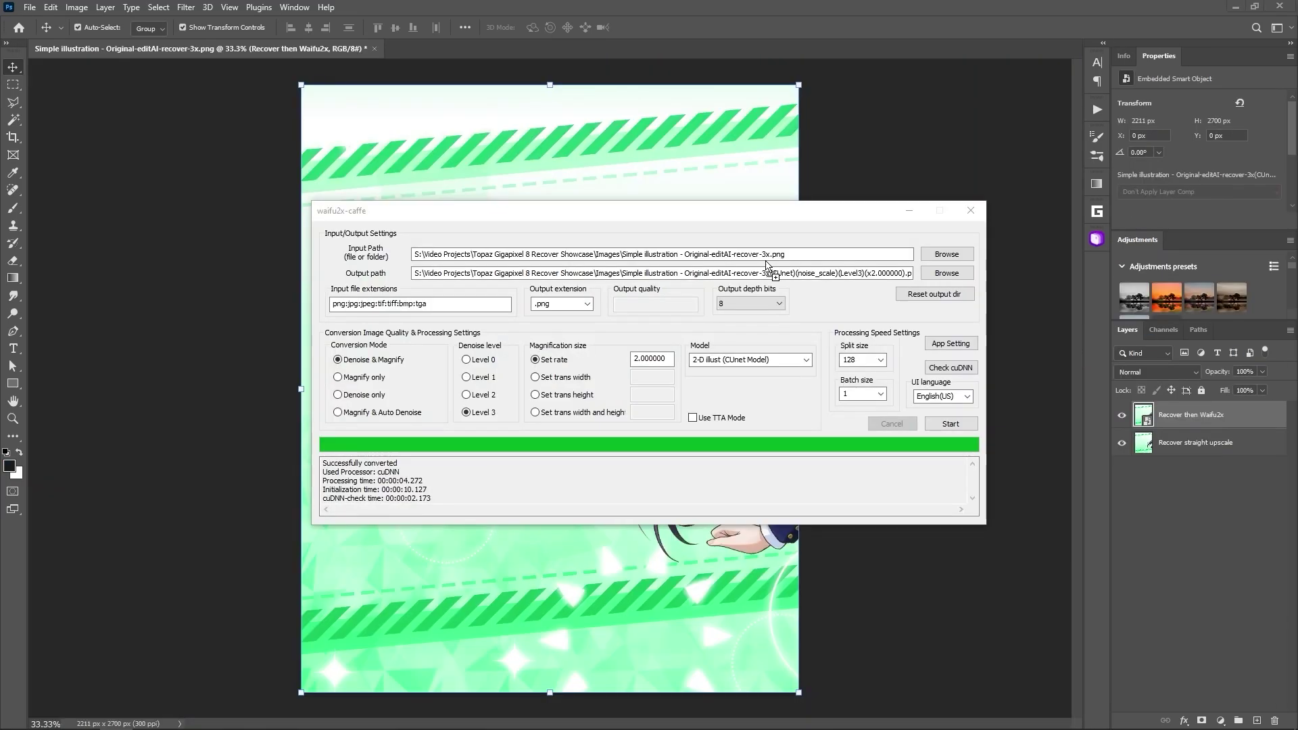
Load Simple illustration - Original-editAI-recover-3x.png as the input image in waifu2x-caffe
{"action": "left_click_drag", "start_coordinate": [766, 262], "coordinate": [665, 251]}
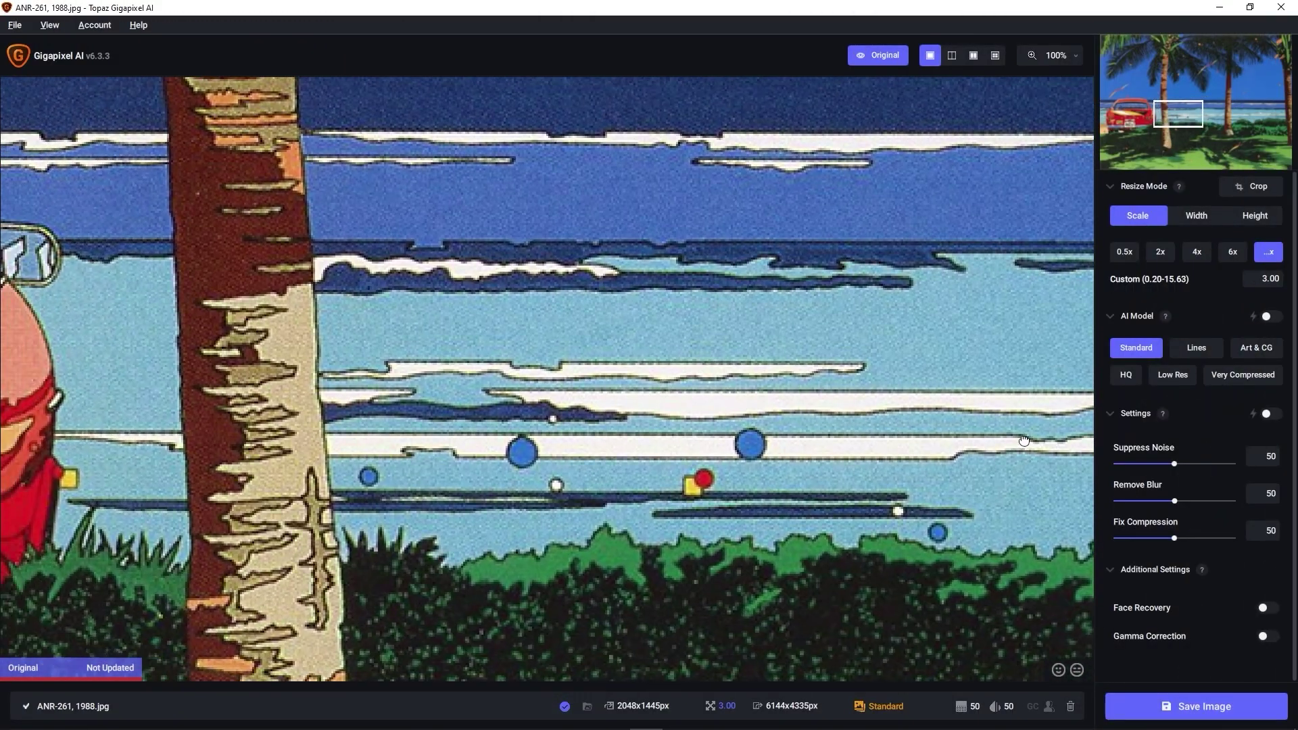
In Gigapixel AI 6.3.3, examine the 3x Standard preview of ANR-261, 1988.jpg around the waves, palm trunk and red car, then return to Photoshop
{"action": "left_click_drag", "start_coordinate": [456, 425], "coordinate": [797, 442]}
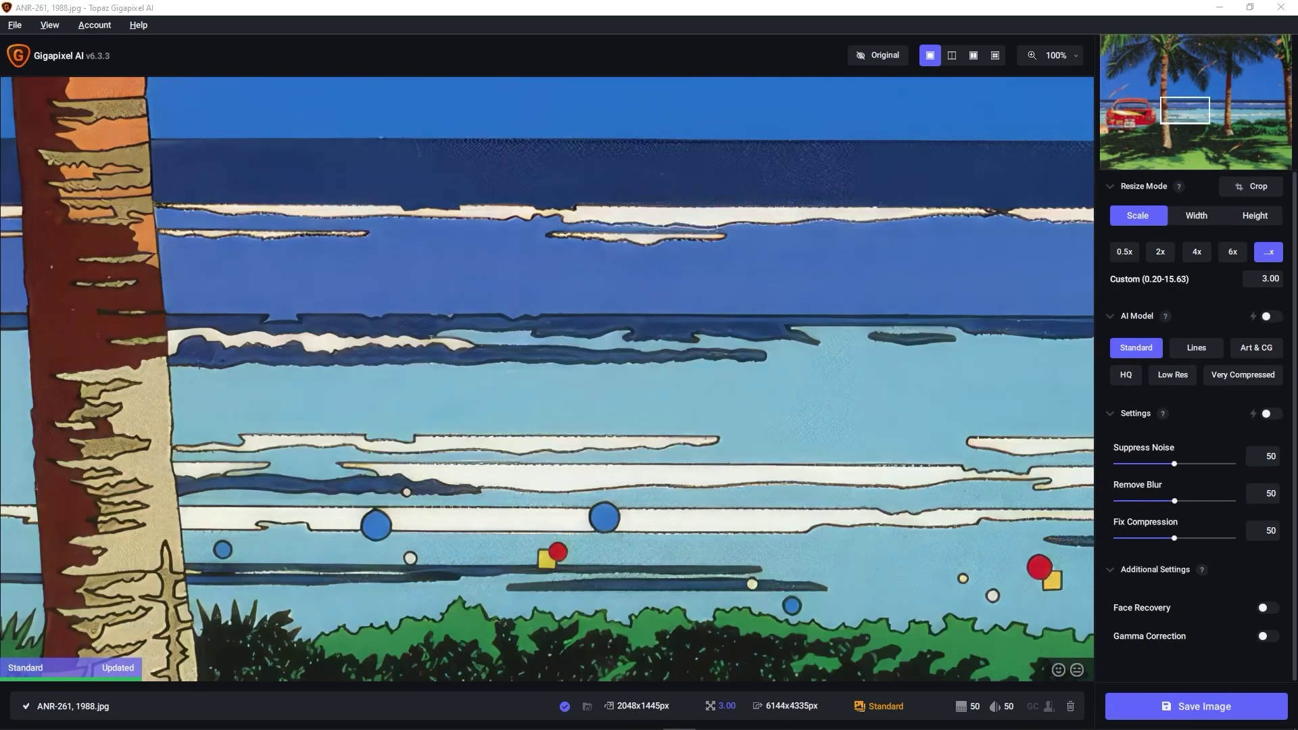
{"action": "left_click_drag", "start_coordinate": [297, 503], "coordinate": [791, 438]}
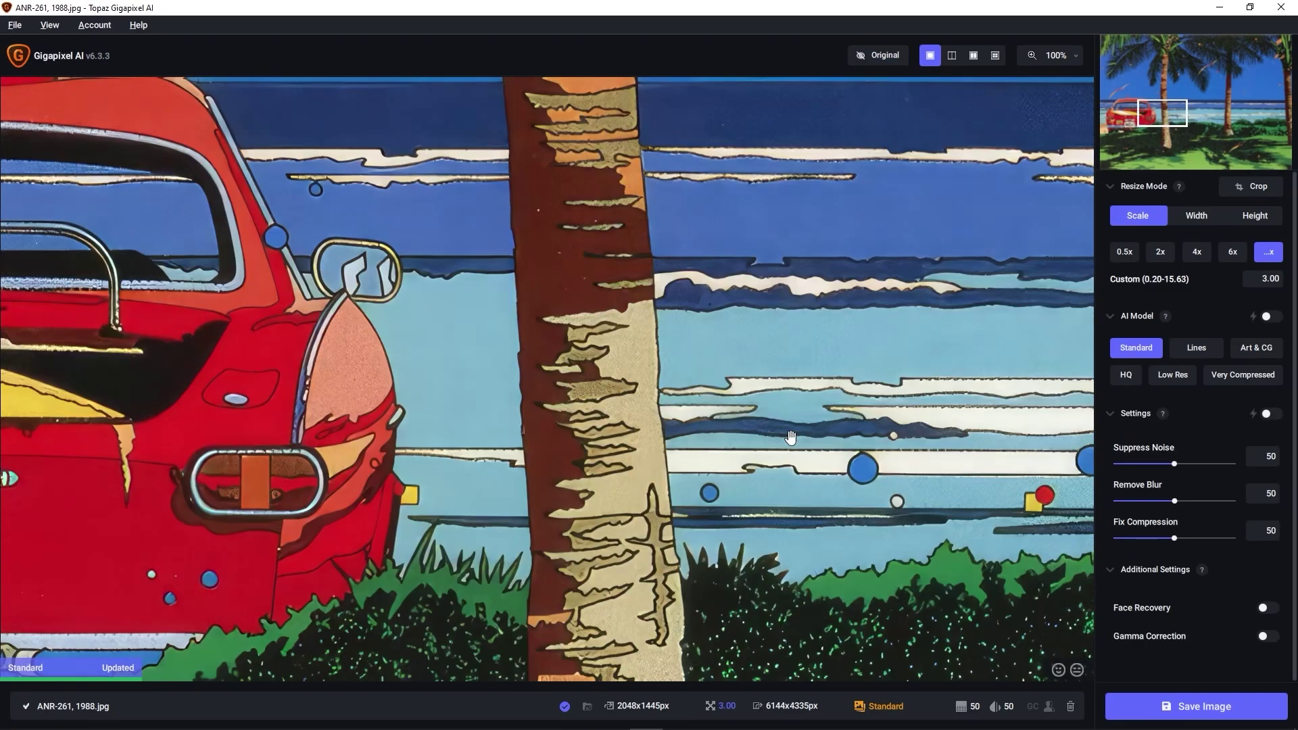
{"action": "left_click", "coordinate": [1220, 8]}
{"action": "left_click", "coordinate": [1130, 626]}
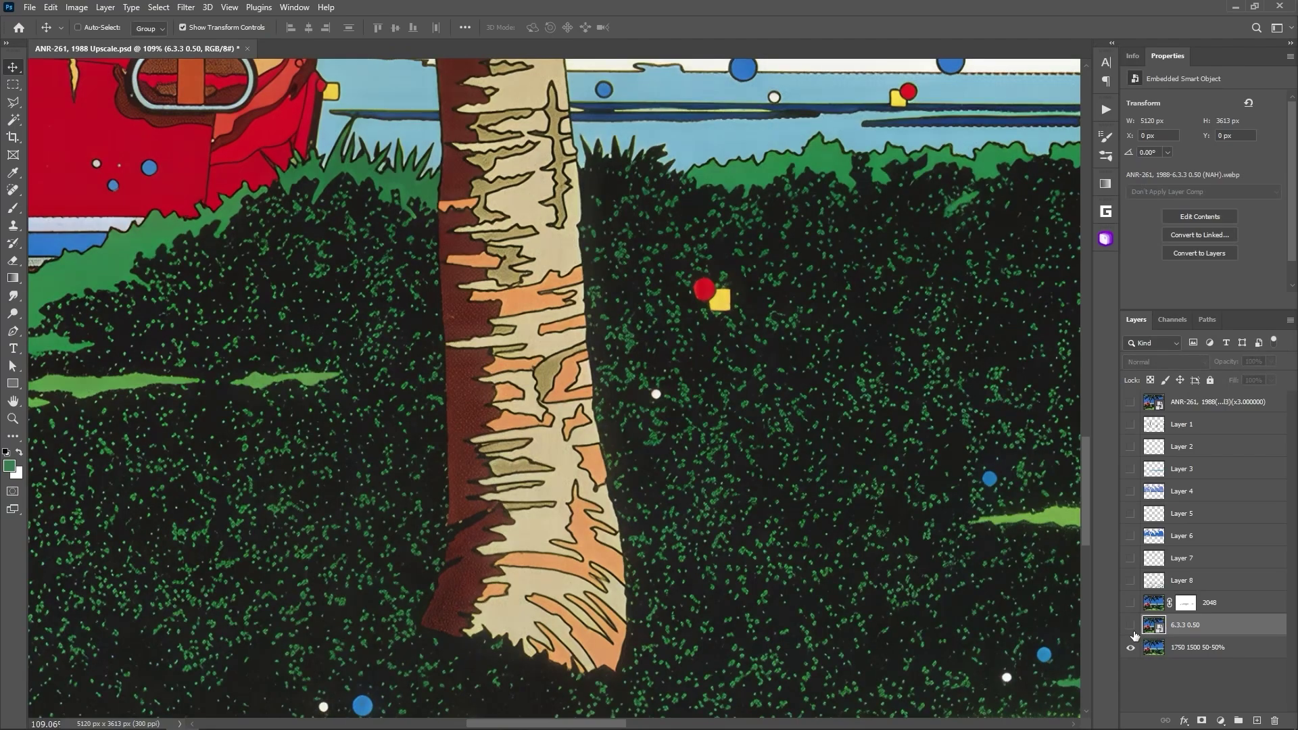
{"action": "left_click", "coordinate": [1131, 627]}
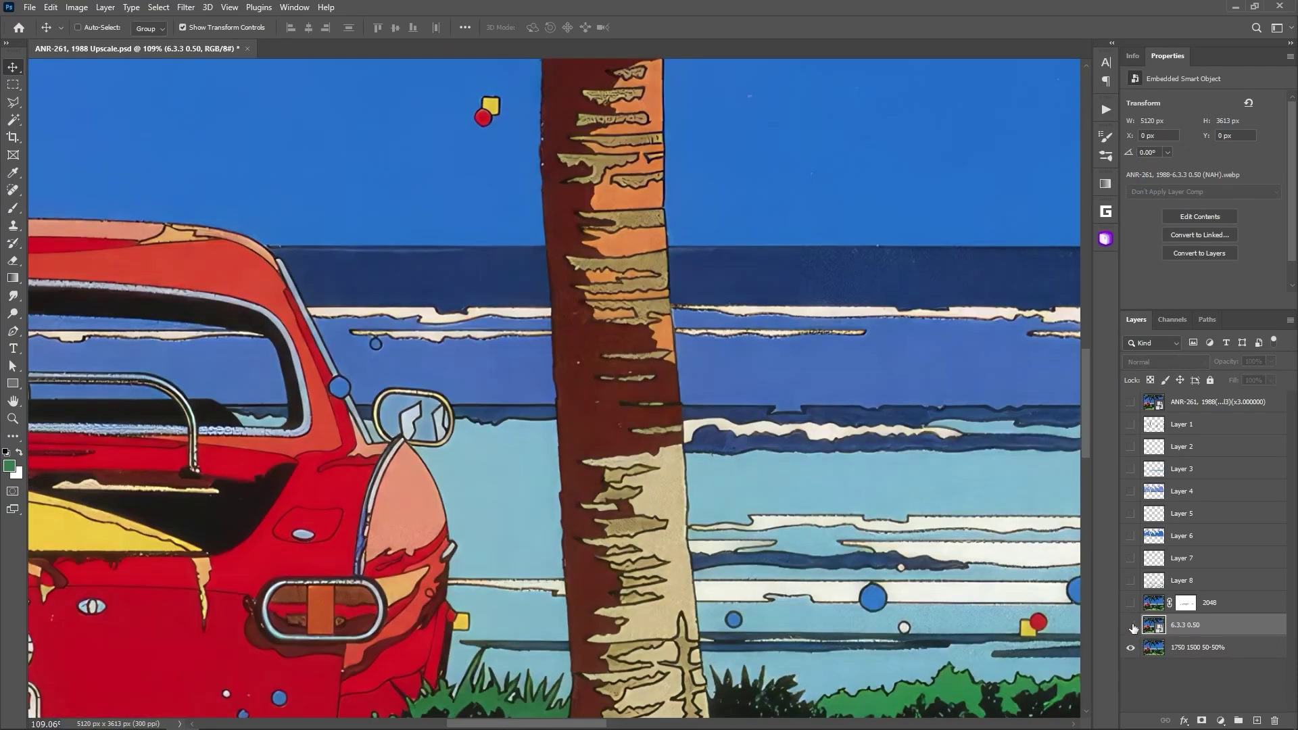
{"action": "left_click", "coordinate": [1133, 628]}
{"action": "left_click", "coordinate": [1132, 626]}
{"action": "left_click", "coordinate": [1126, 628]}
{"action": "left_click", "coordinate": [1125, 629]}
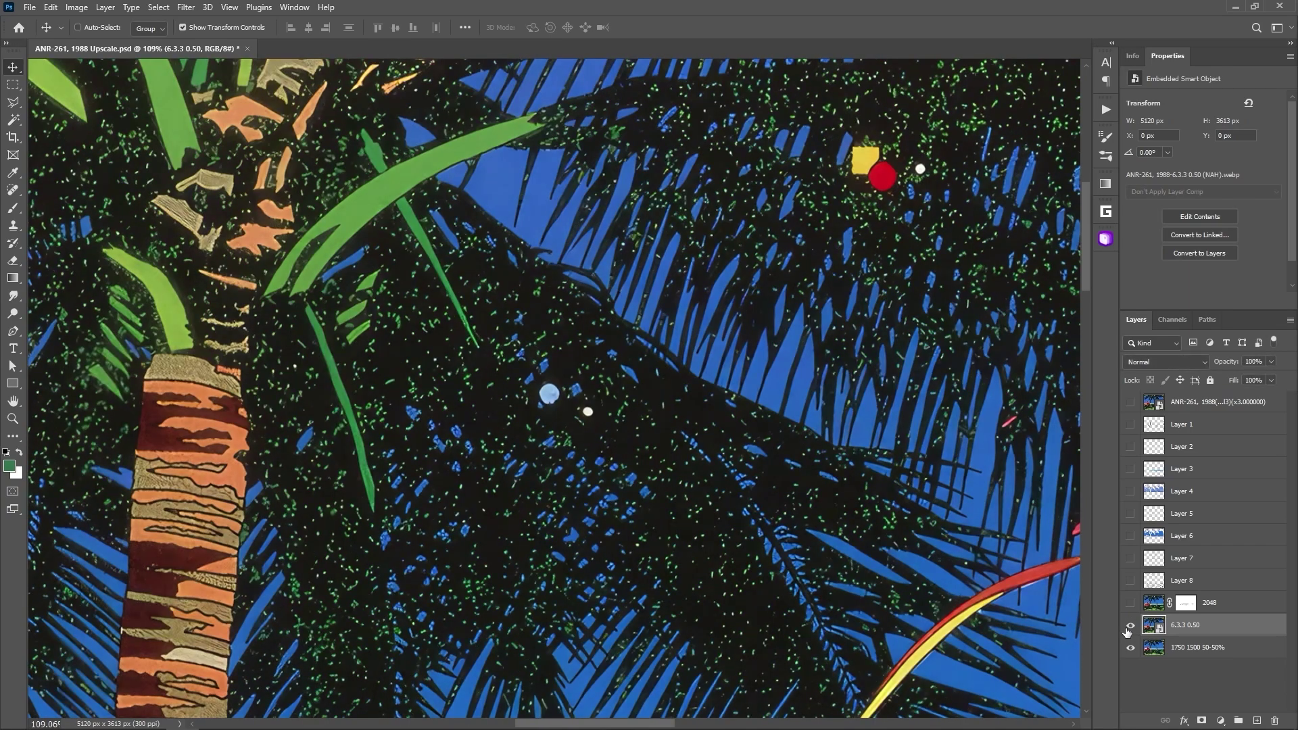
{"action": "left_click", "coordinate": [1127, 629]}
{"action": "left_click", "coordinate": [1127, 629]}
{"action": "left_click", "coordinate": [1128, 628]}
{"action": "left_click", "coordinate": [1128, 628]}
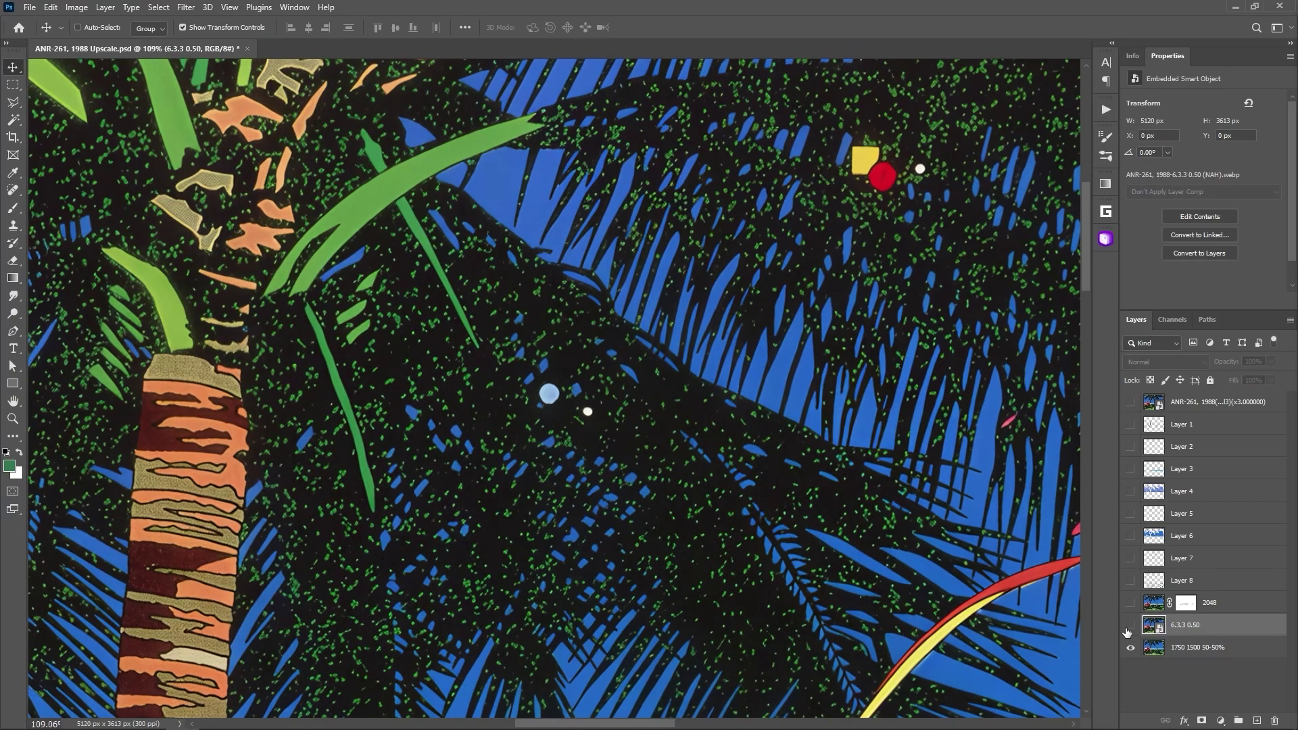
{"action": "left_click", "coordinate": [1127, 628]}
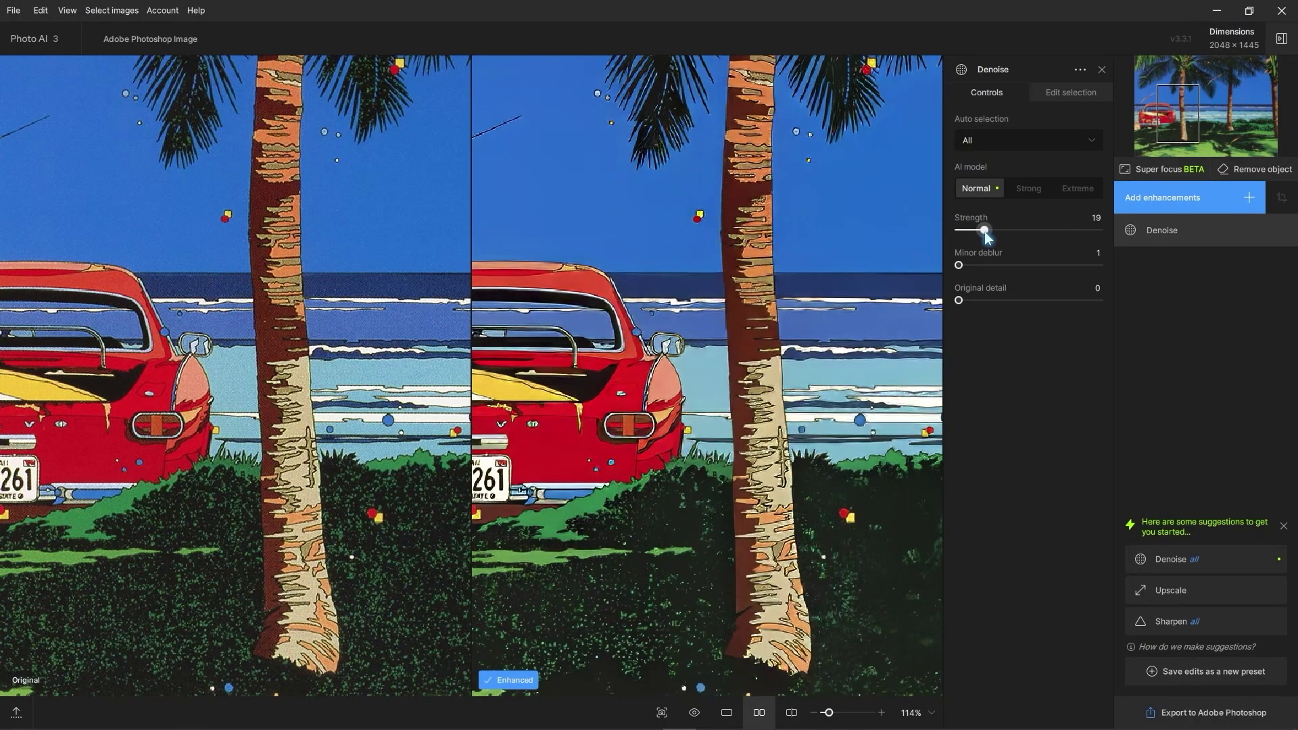
In Topaz Photo AI, raise the Normal Denoise strength slightly above 19 for the beach illustration and export it to Photoshop
{"action": "left_click_drag", "start_coordinate": [815, 324], "coordinate": [658, 334]}
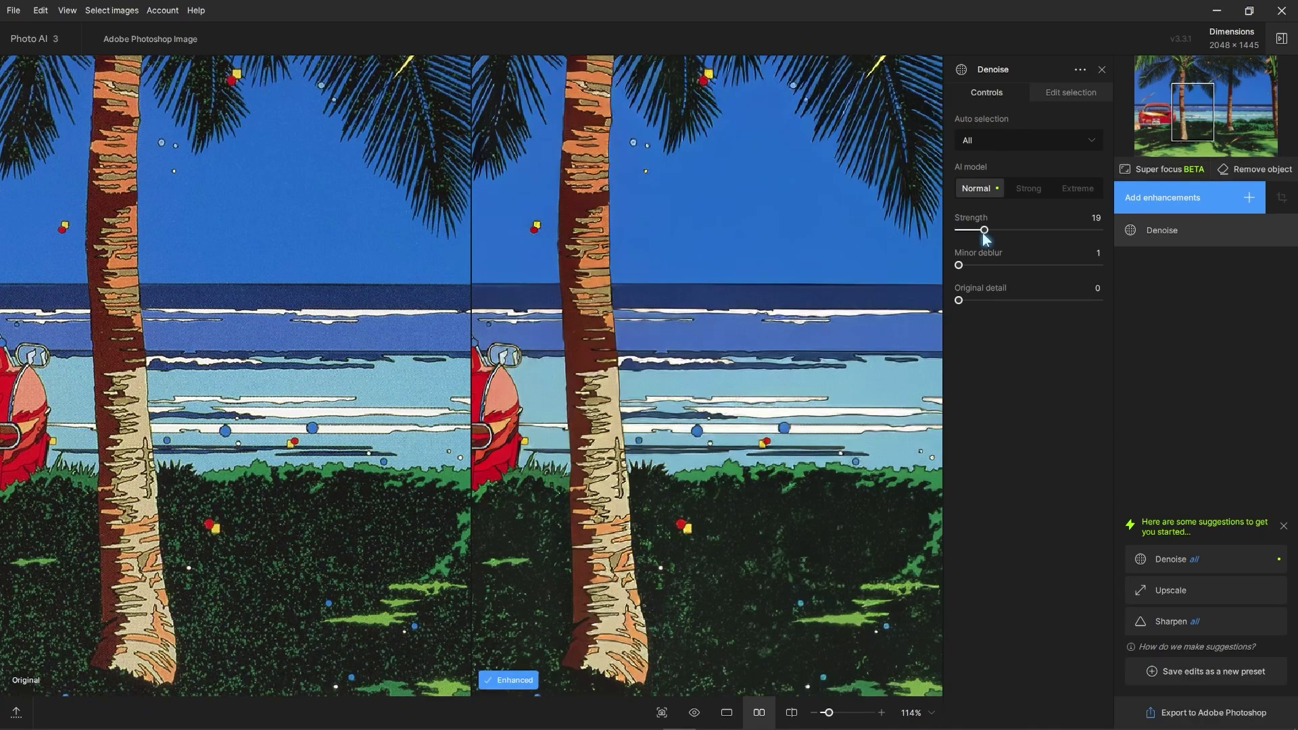
{"action": "left_click_drag", "start_coordinate": [983, 229], "coordinate": [996, 230]}
{"action": "left_click", "coordinate": [1207, 713]}
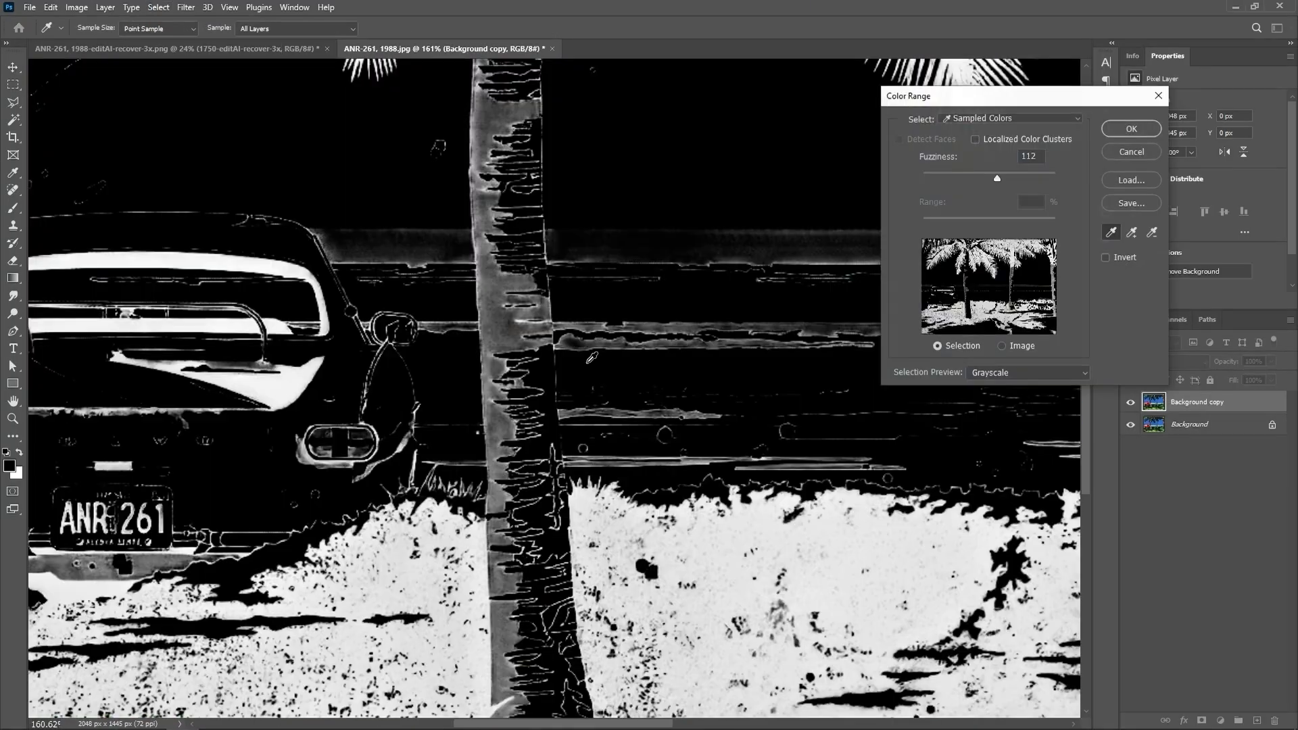
In Photoshop, open the name of the Background copy layer in ANR-261, 1988.jpg for editing
{"action": "double_click", "coordinate": [1183, 402]}
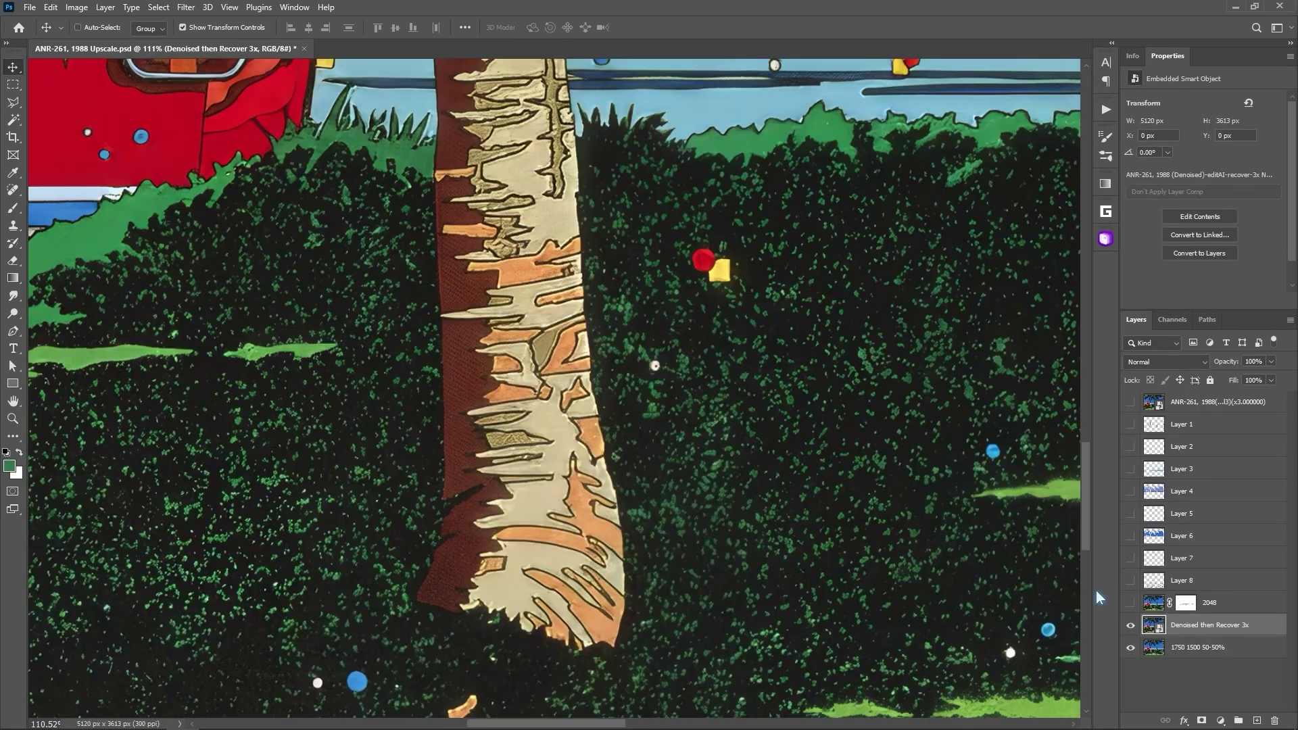
{"action": "left_click", "coordinate": [1131, 628]}
{"action": "left_click", "coordinate": [1131, 627]}
{"action": "left_click", "coordinate": [1131, 625]}
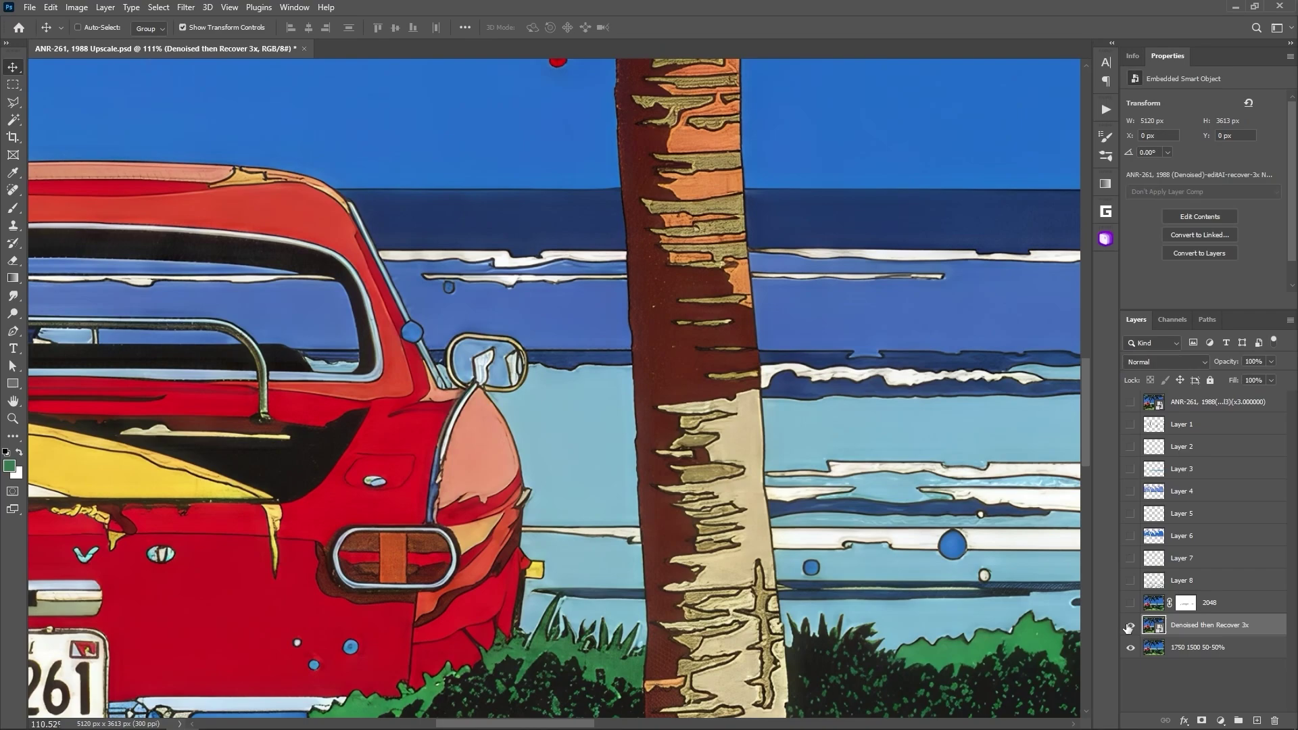
{"action": "left_click", "coordinate": [1130, 626]}
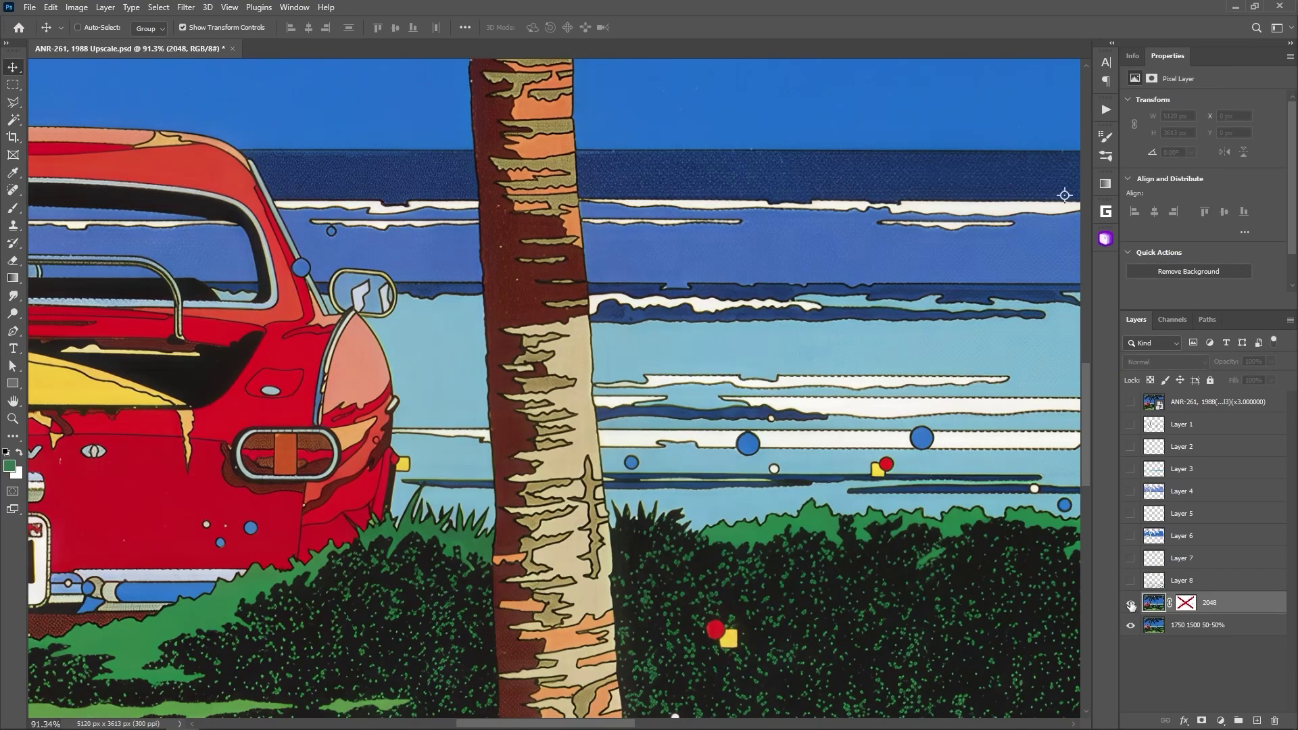
{"action": "left_click", "coordinate": [1130, 606]}
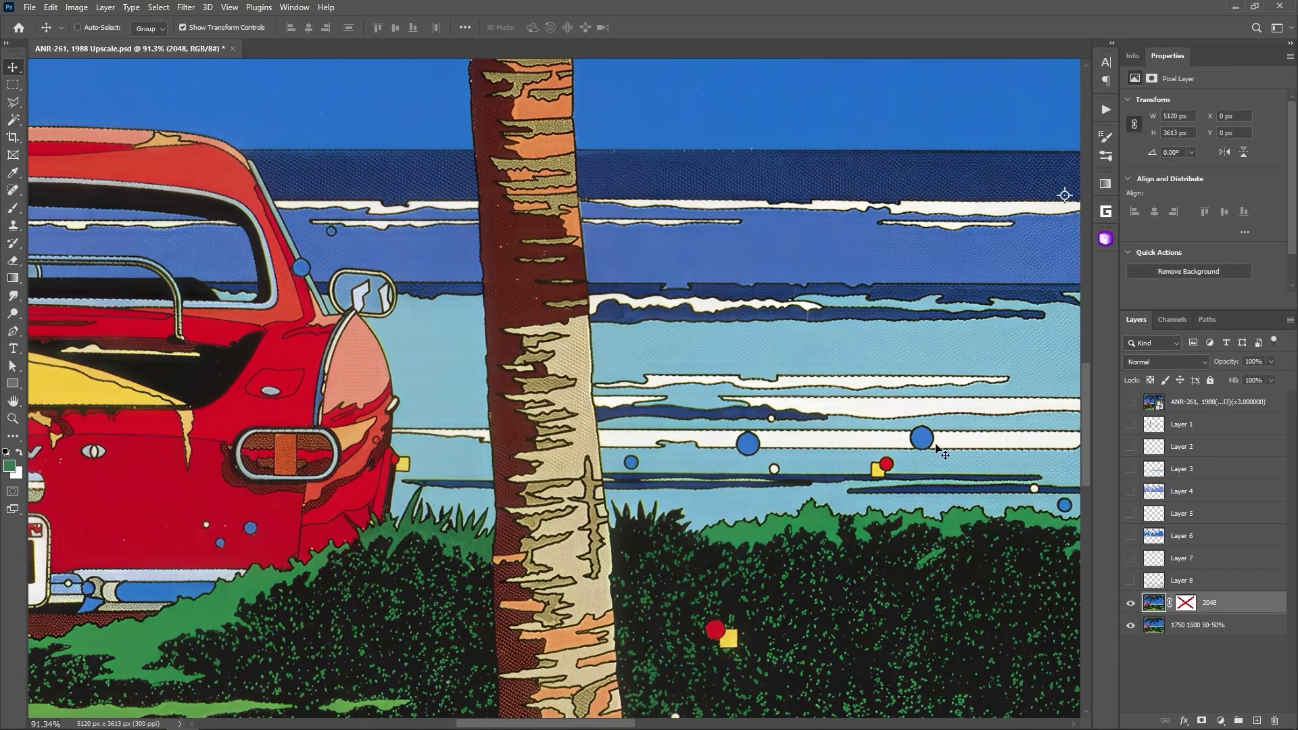
{"action": "scroll", "coordinate": [647, 378], "scroll_direction": "up", "scroll_amount": 1}
{"action": "scroll", "coordinate": [647, 378], "scroll_direction": "up", "scroll_amount": 2}
{"action": "scroll", "coordinate": [958, 558], "scroll_direction": "down", "scroll_amount": 1}
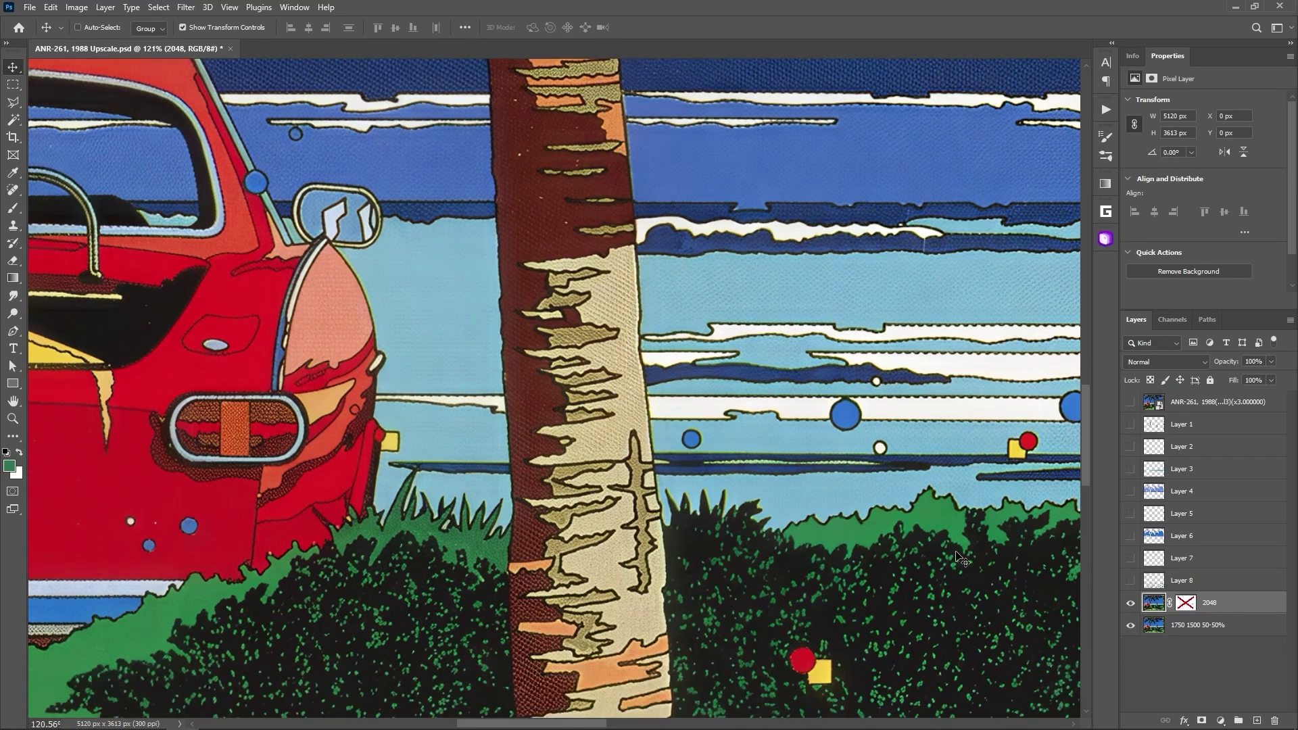
{"action": "left_click", "coordinate": [1130, 603]}
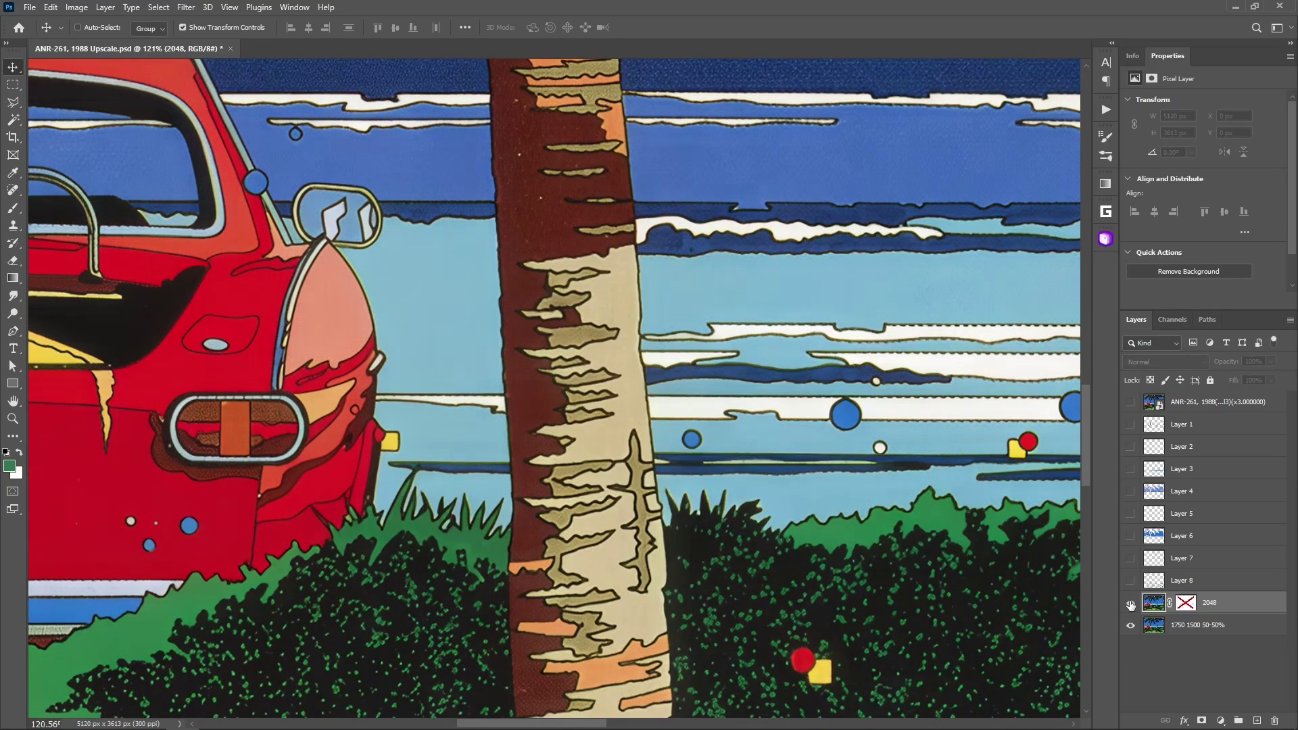
{"action": "left_click", "coordinate": [1130, 605]}
{"action": "left_click", "coordinate": [1130, 605]}
{"action": "left_click", "coordinate": [1130, 605]}
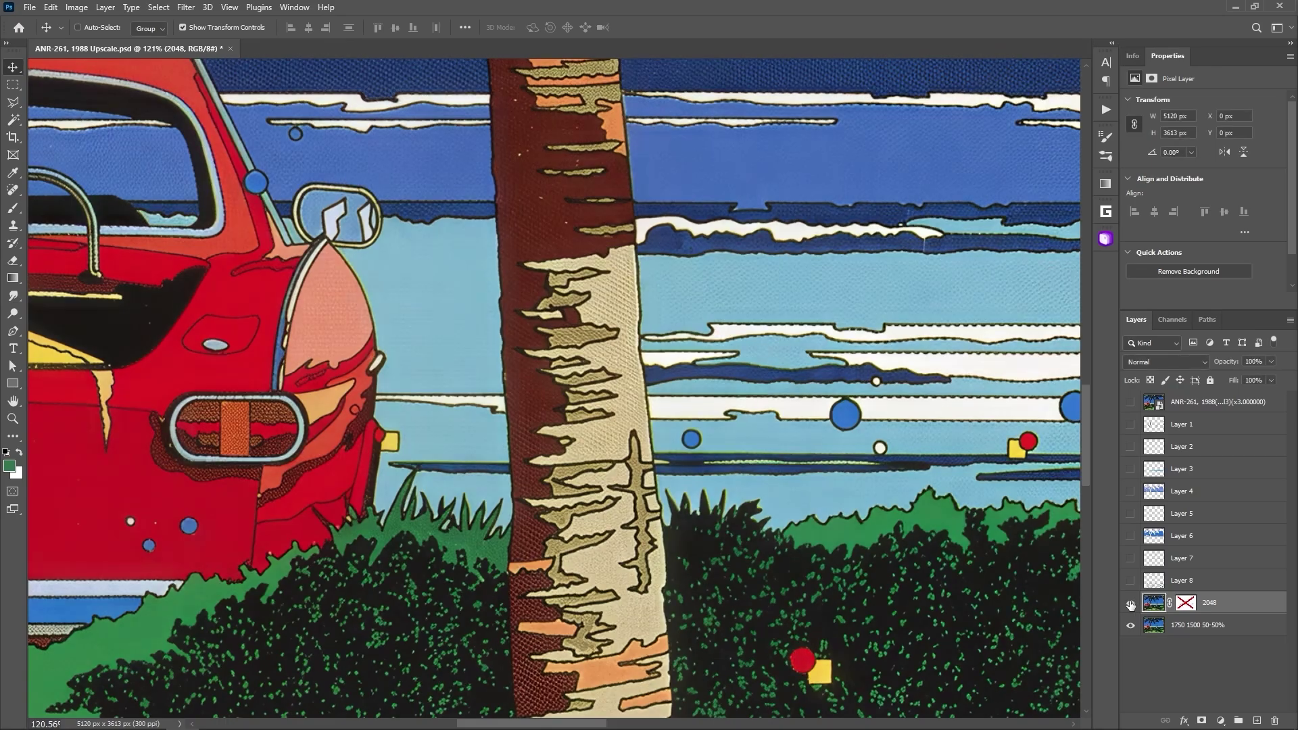
{"action": "left_click_drag", "start_coordinate": [1001, 649], "coordinate": [428, 134]}
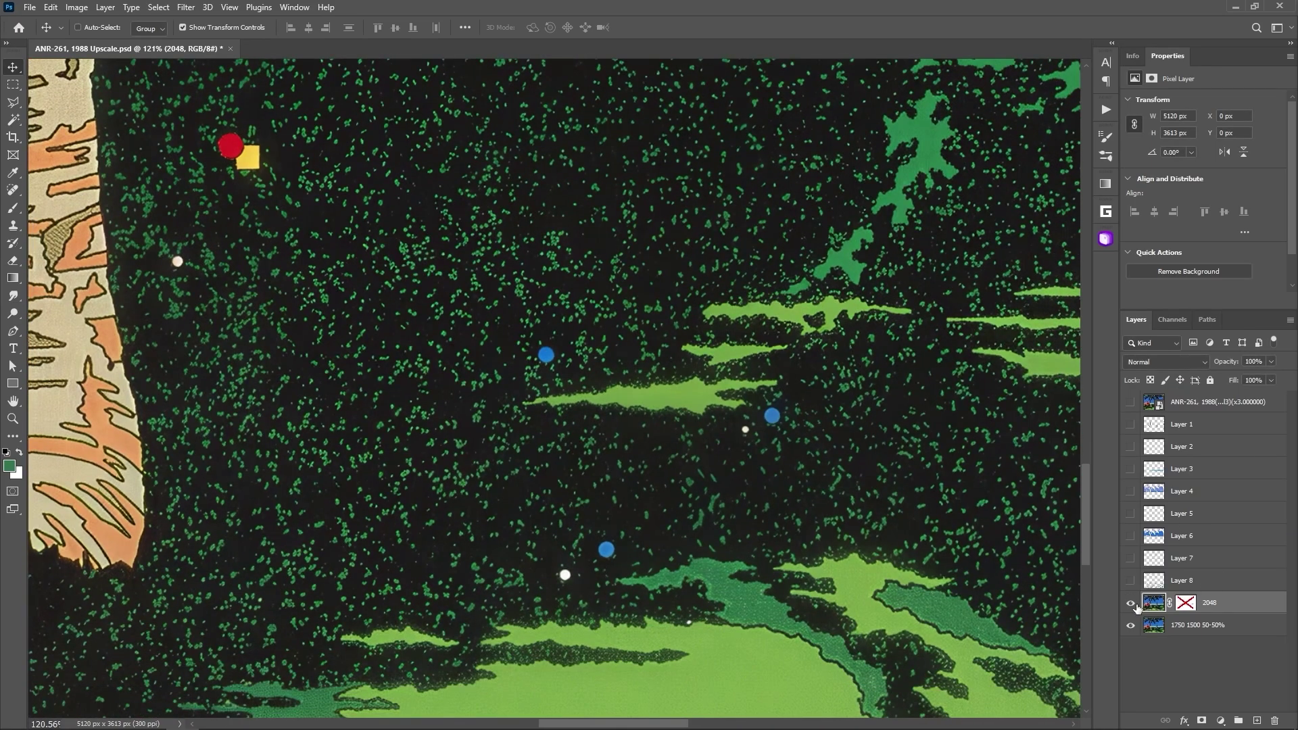
{"action": "left_click", "coordinate": [1130, 605]}
{"action": "left_click", "coordinate": [1130, 605]}
{"action": "left_click", "coordinate": [1130, 605]}
{"action": "left_click", "coordinate": [1130, 605]}
{"action": "left_click", "coordinate": [1128, 603]}
{"action": "left_click", "coordinate": [1128, 602]}
{"action": "left_click_drag", "start_coordinate": [202, 101], "coordinate": [825, 618]}
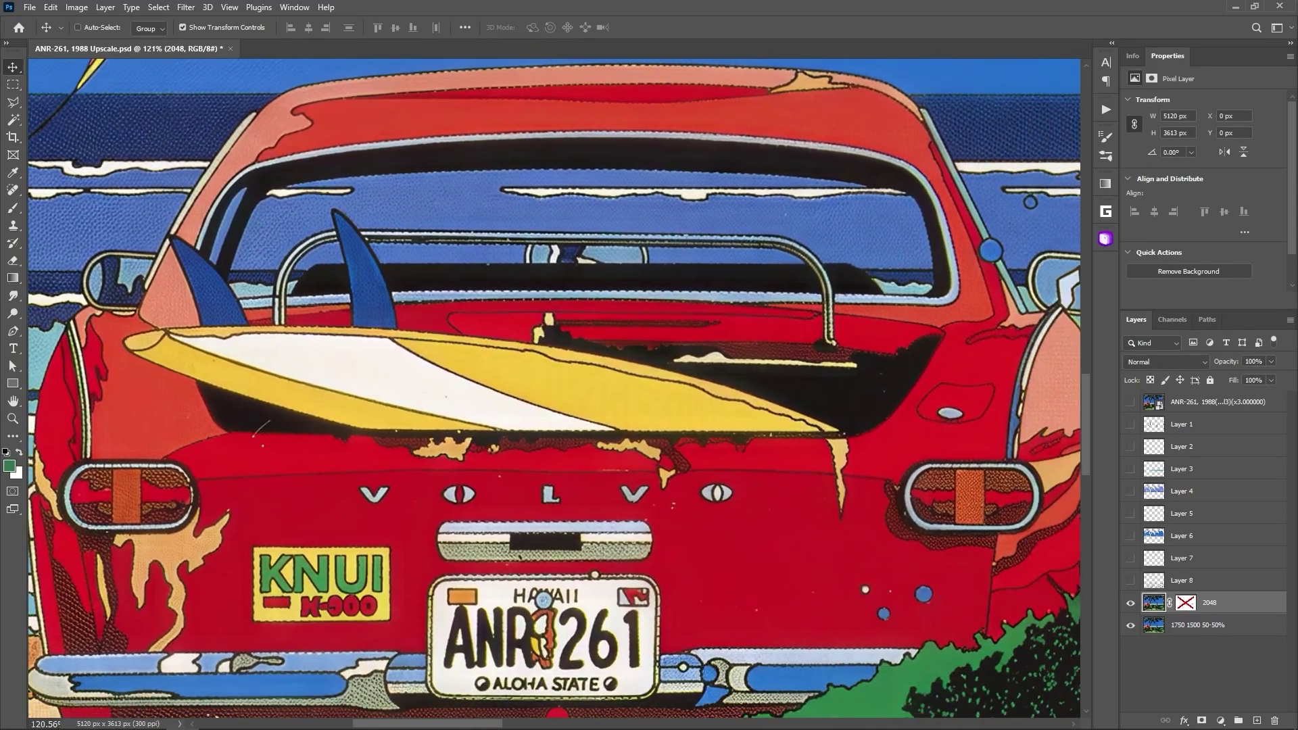
{"action": "left_click", "coordinate": [1132, 604]}
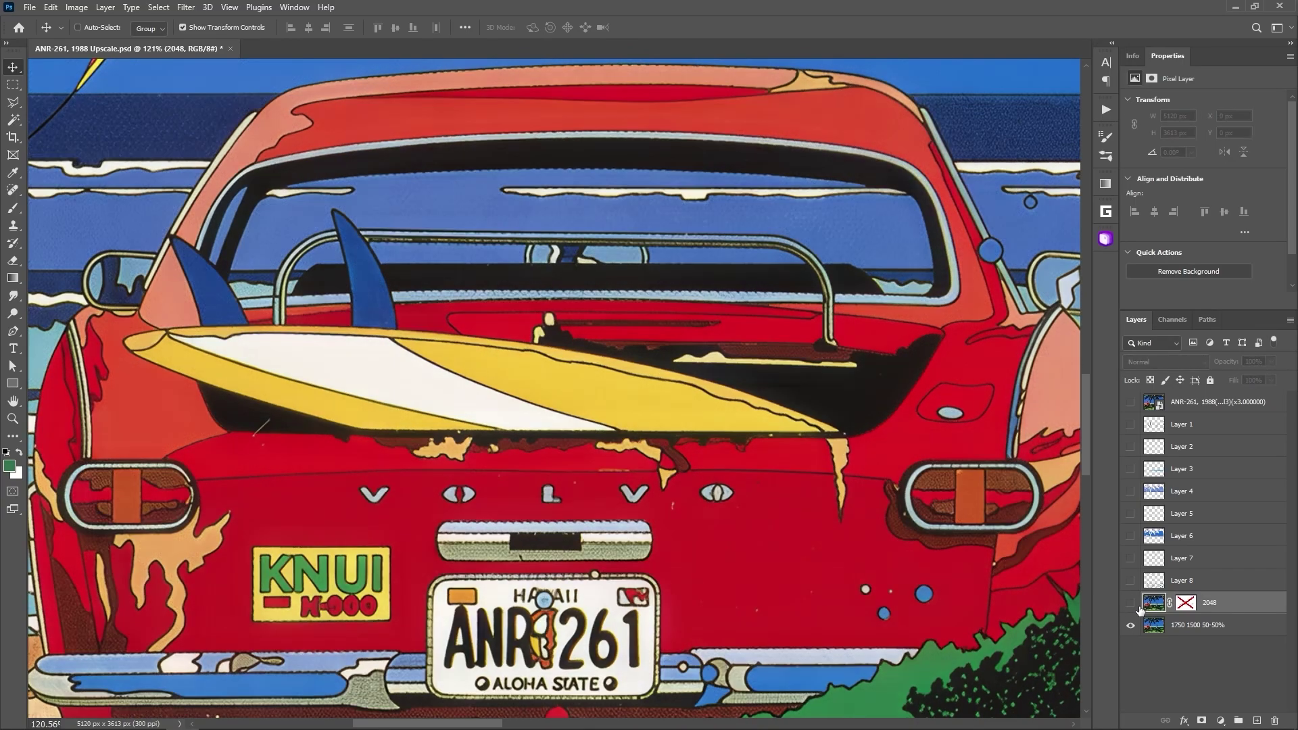
{"action": "left_click", "coordinate": [1131, 603]}
{"action": "left_click", "coordinate": [1139, 607]}
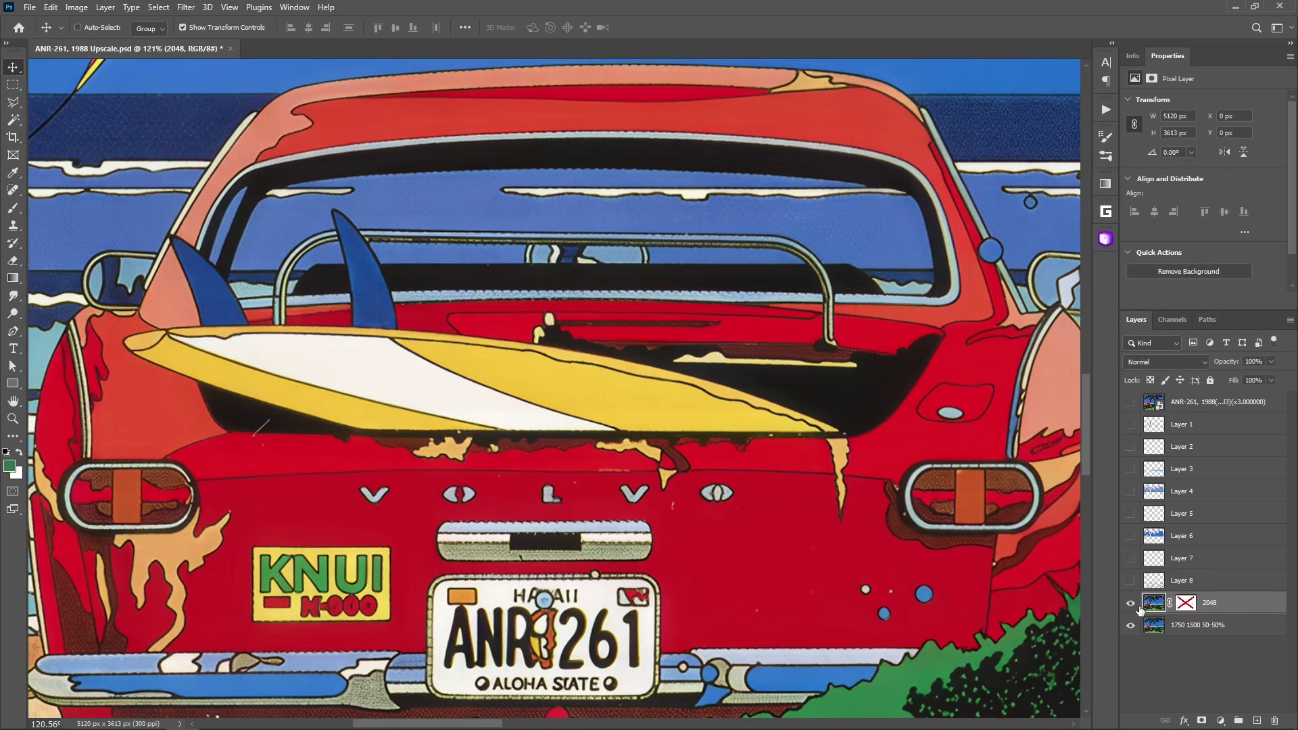
{"action": "left_click", "coordinate": [1139, 608]}
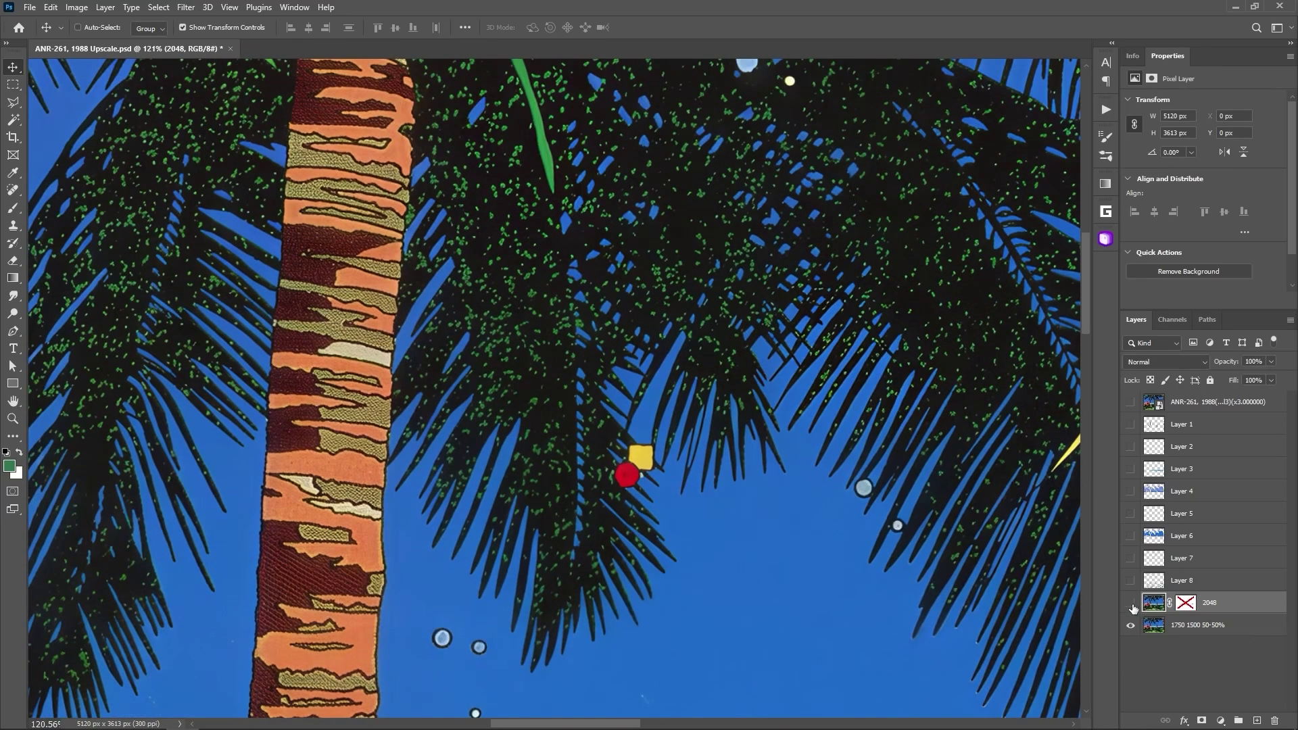
{"action": "left_click", "coordinate": [1133, 608]}
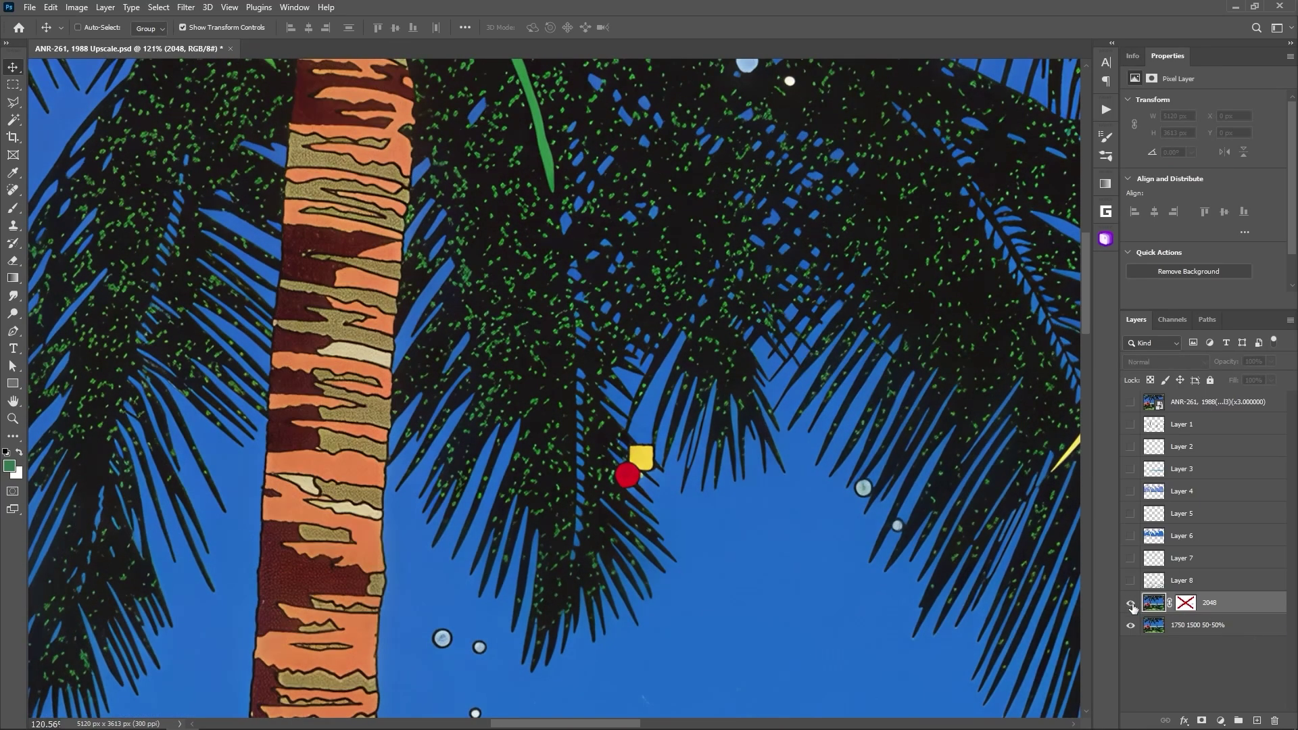
{"action": "left_click", "coordinate": [1133, 608]}
{"action": "left_click", "coordinate": [1134, 608]}
{"action": "left_click", "coordinate": [1134, 607]}
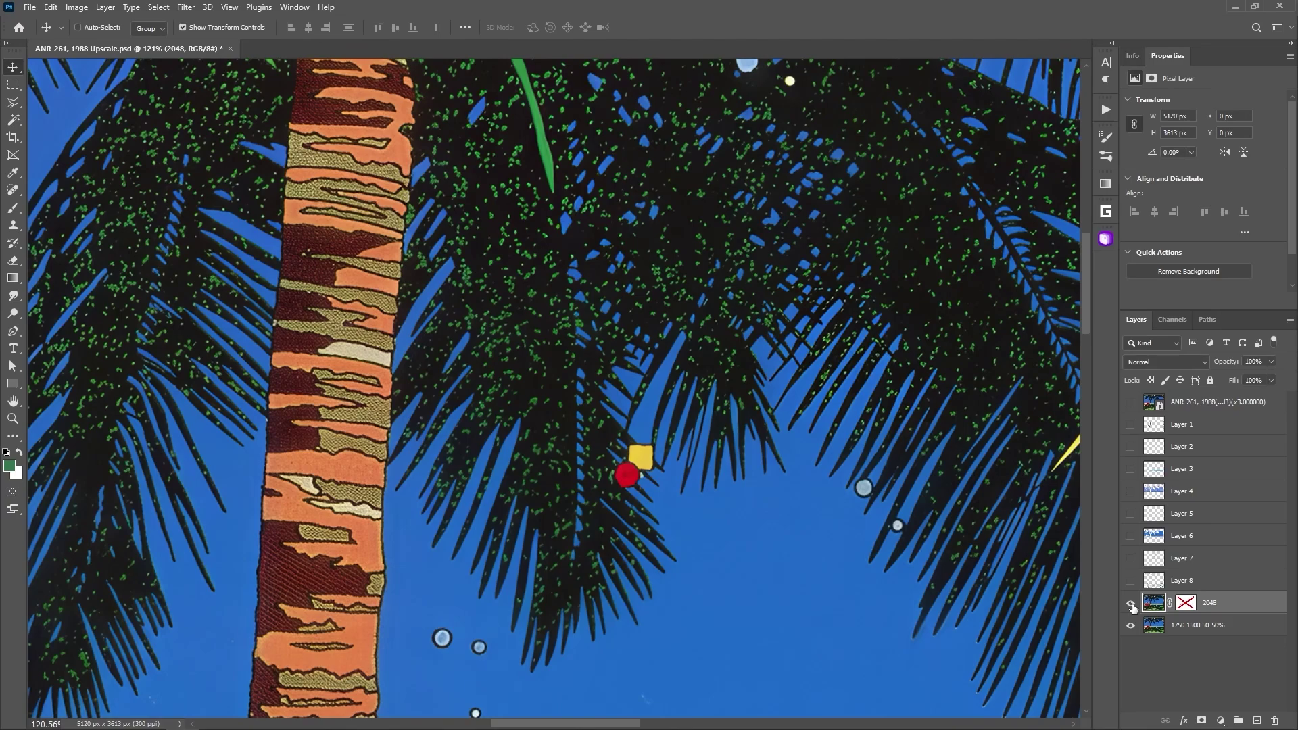
{"action": "left_click", "coordinate": [1134, 607]}
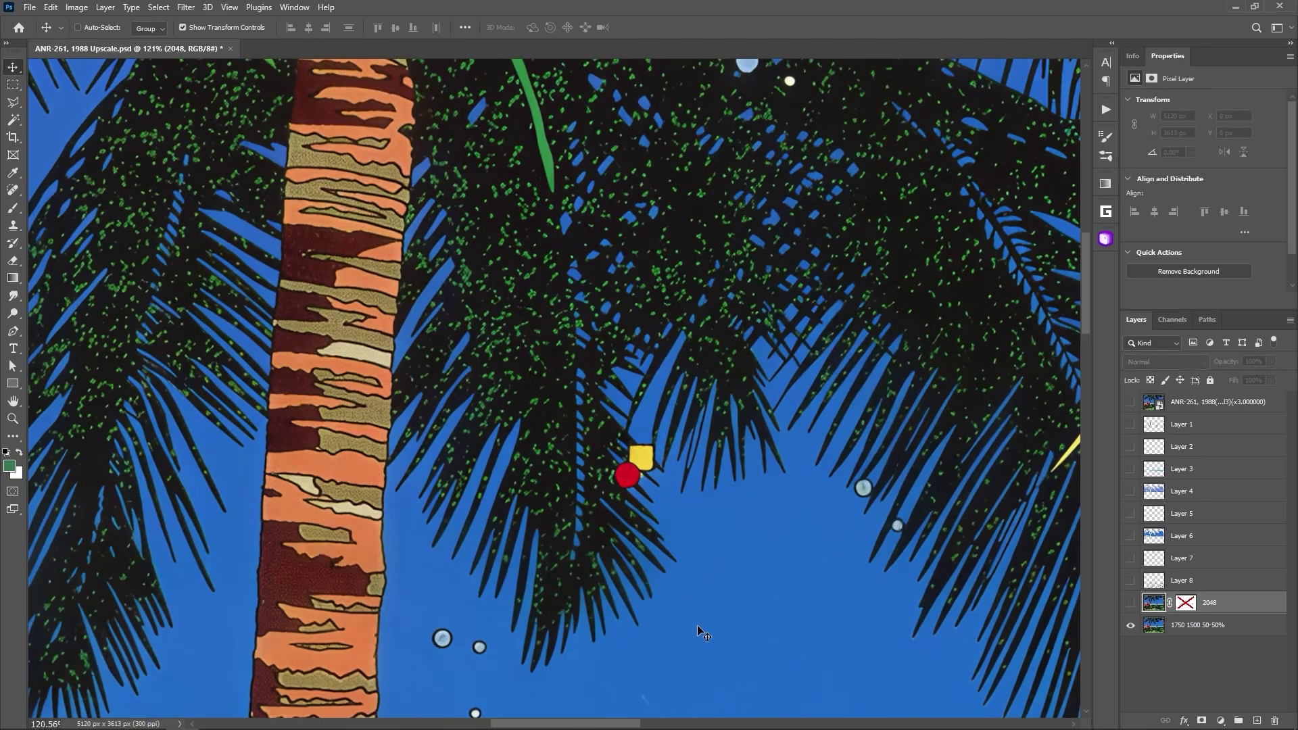
{"action": "left_click", "coordinate": [1132, 602]}
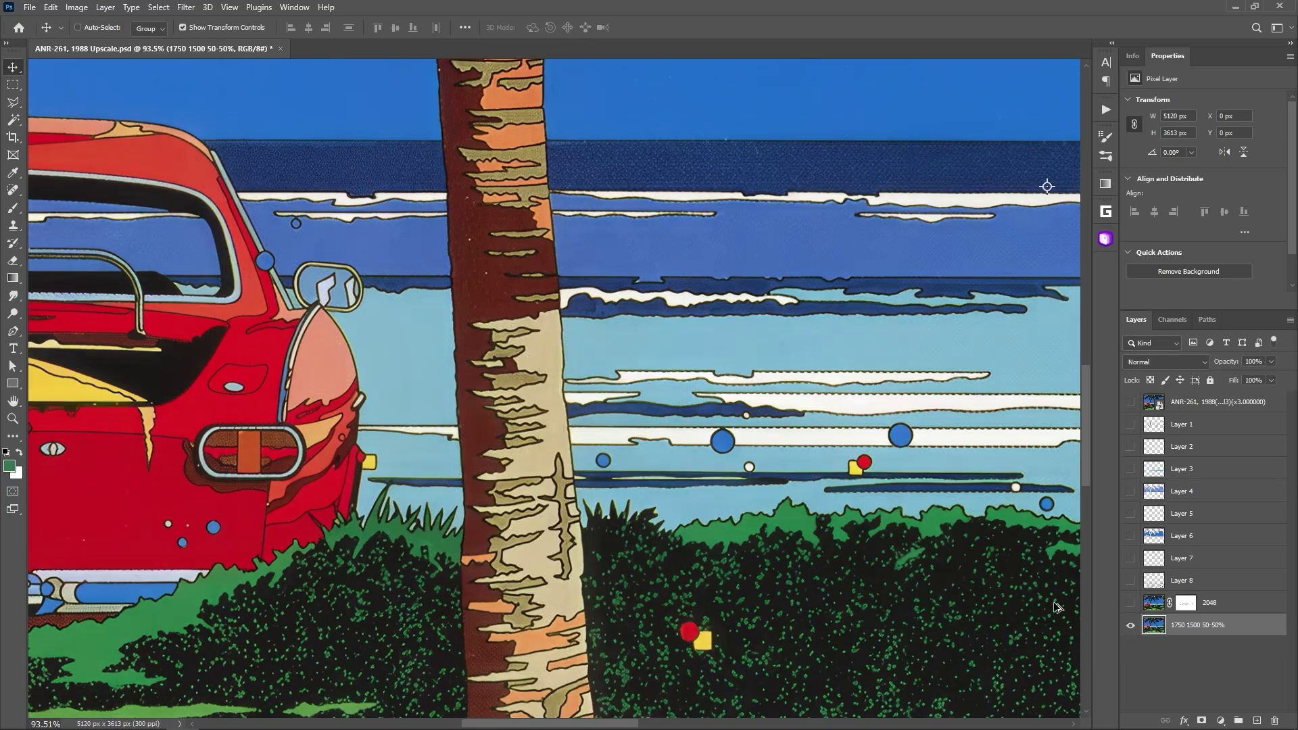
Select the sky by its colour and put it on a new layer named Sky above the 2048 layer
{"action": "left_click", "coordinate": [158, 7]}
{"action": "left_click", "coordinate": [177, 142]}
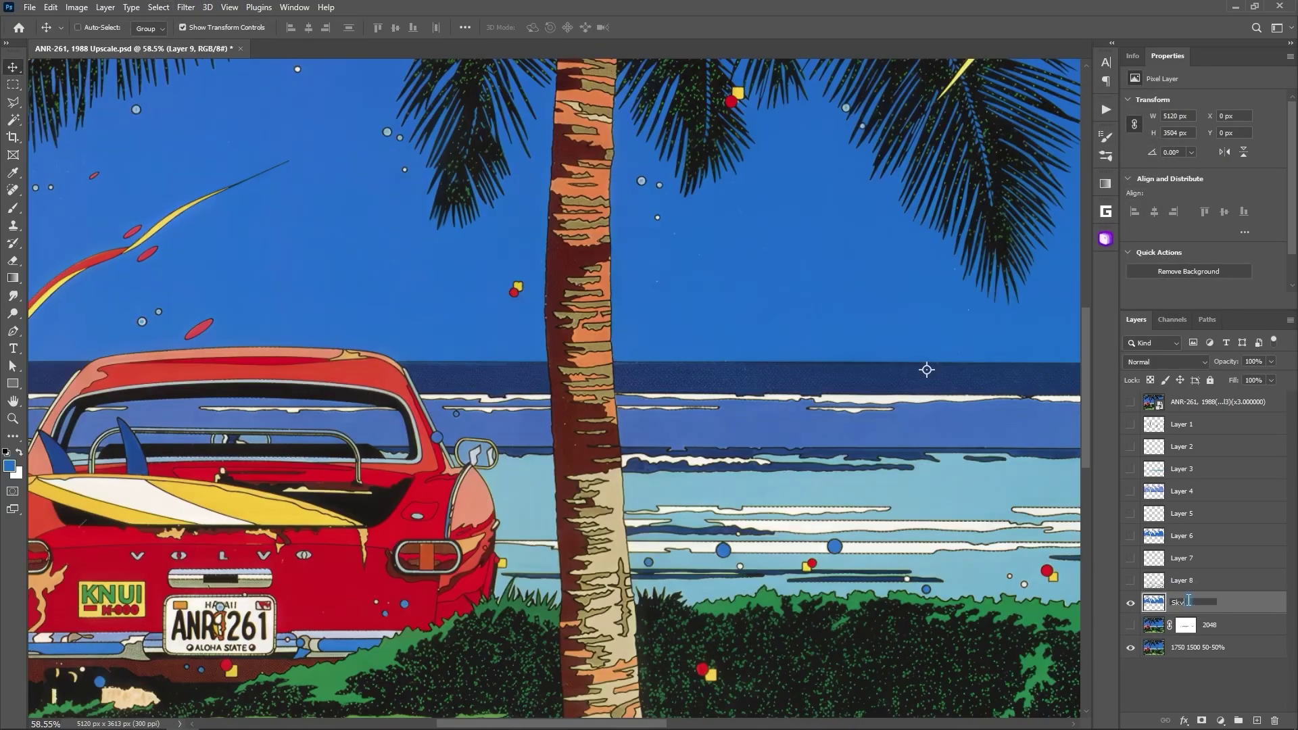
{"action": "left_click", "coordinate": [1134, 650]}
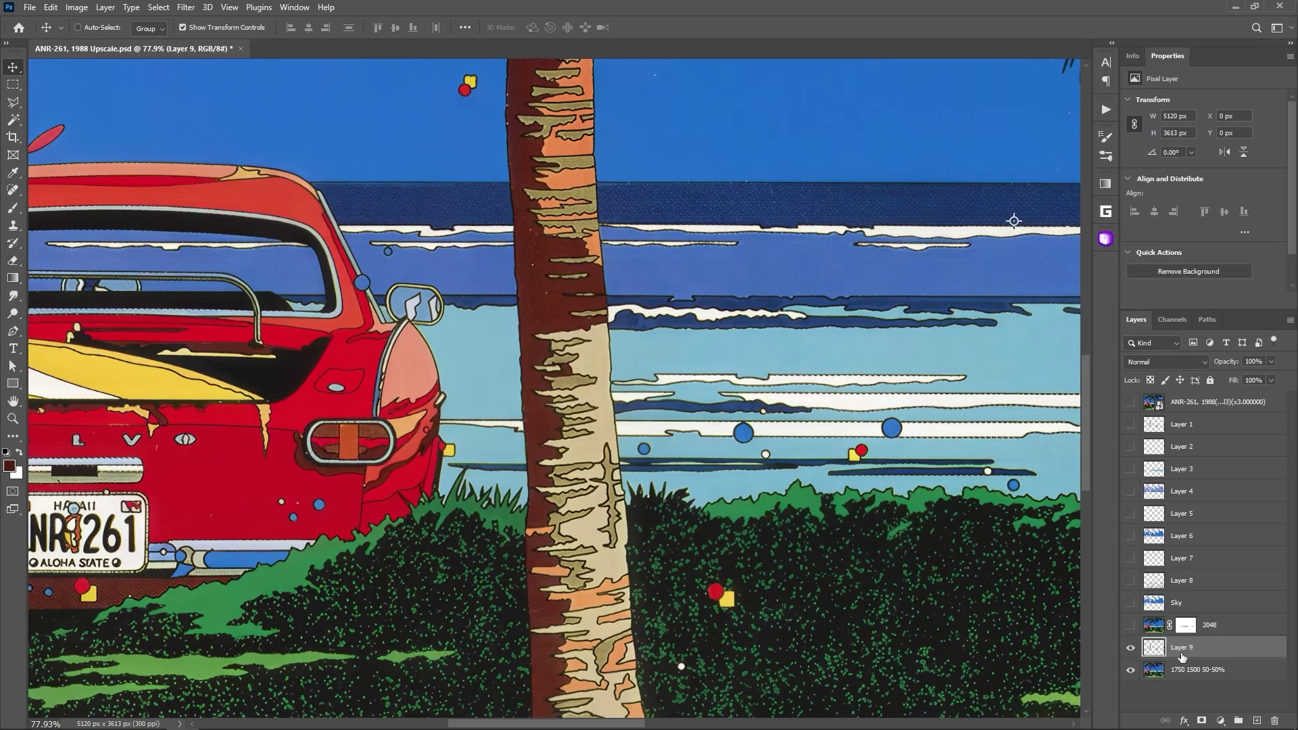
Rename the new brown colour layer as Brown 1 and toggle layer visibility to check the colour fill
{"action": "double_click", "coordinate": [1187, 625]}
{"action": "type", "text": "Brown 1"}
{"action": "key", "text": "Return"}
{"action": "scroll", "coordinate": [732, 379], "scroll_direction": "up", "scroll_amount": 5}
{"action": "left_click", "coordinate": [1131, 603]}
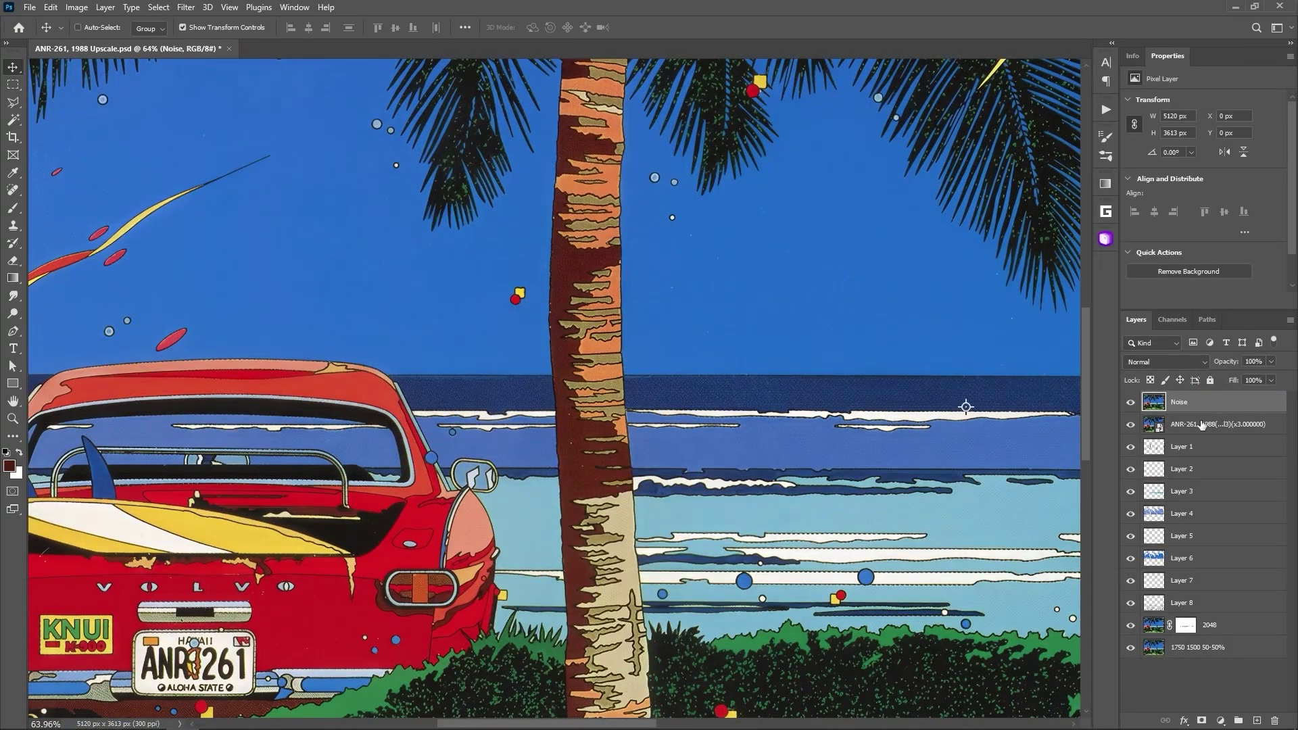
In Topaz Studio 2, adjust the Film Grain strength and set its size to 1.50 for the beach illustration
{"action": "left_click", "coordinate": [1200, 425]}
{"action": "left_click", "coordinate": [186, 7]}
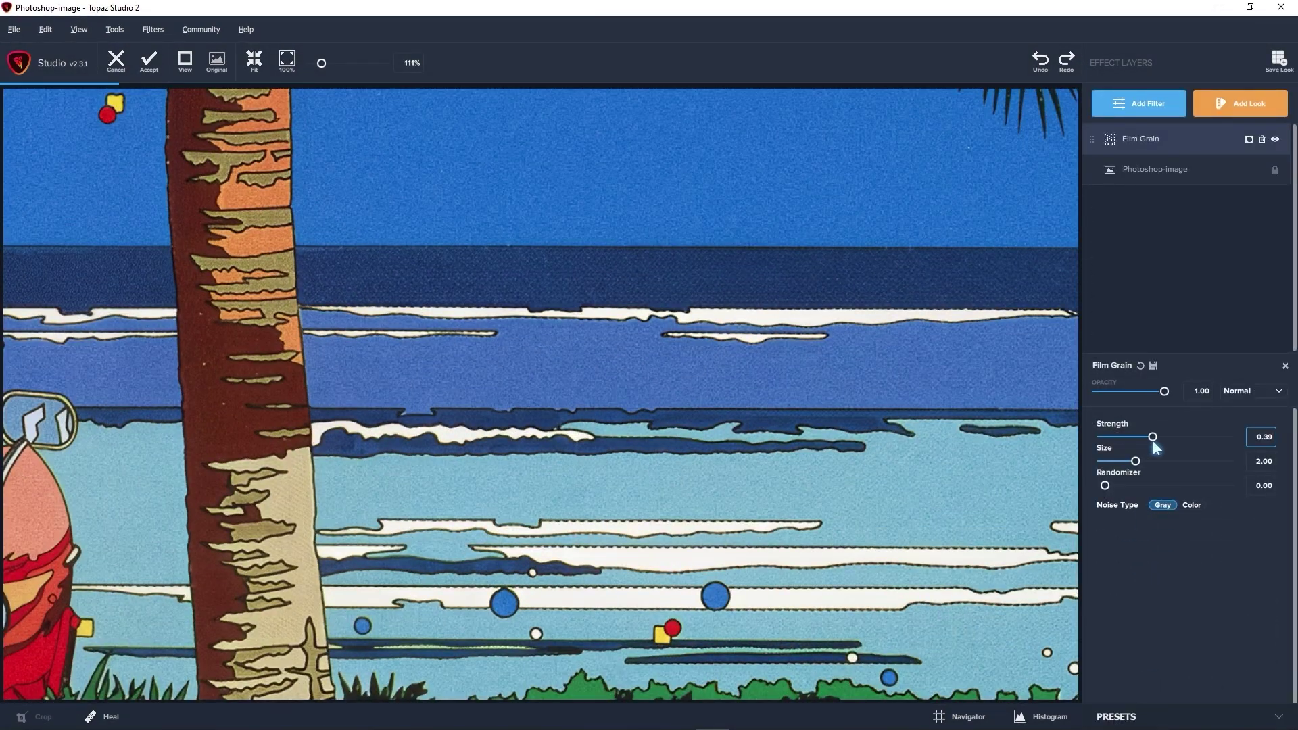
{"action": "double_click", "coordinate": [1266, 460]}
{"action": "type", "text": "1.50"}
{"action": "left_click", "coordinate": [1121, 437]}
{"action": "left_click_drag", "start_coordinate": [1122, 436], "coordinate": [1145, 436]}
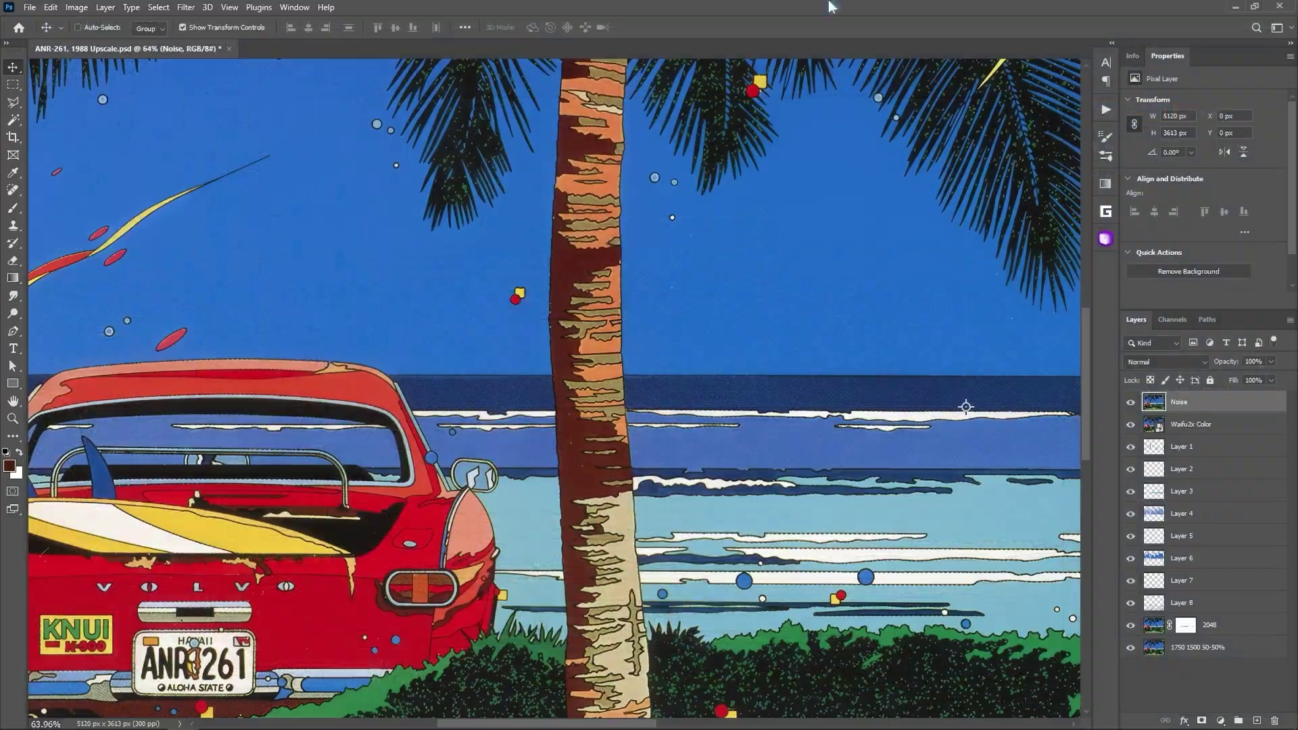
{"action": "left_click", "coordinate": [158, 6]}
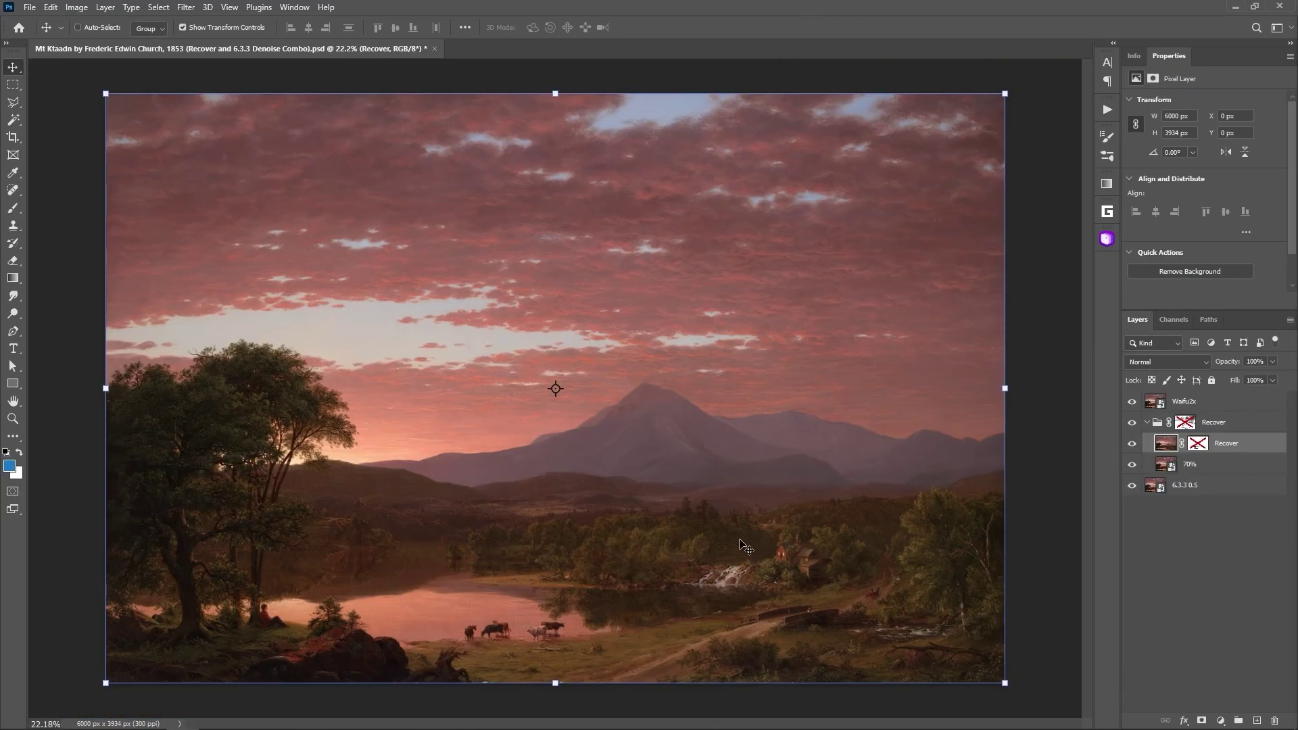
In Photoshop, compare the Mt Ktaadn painting's lakeside trees with the nested Recover layer's mask disabled and enabled
{"action": "scroll", "coordinate": [540, 605], "scroll_direction": "up", "scroll_amount": 10}
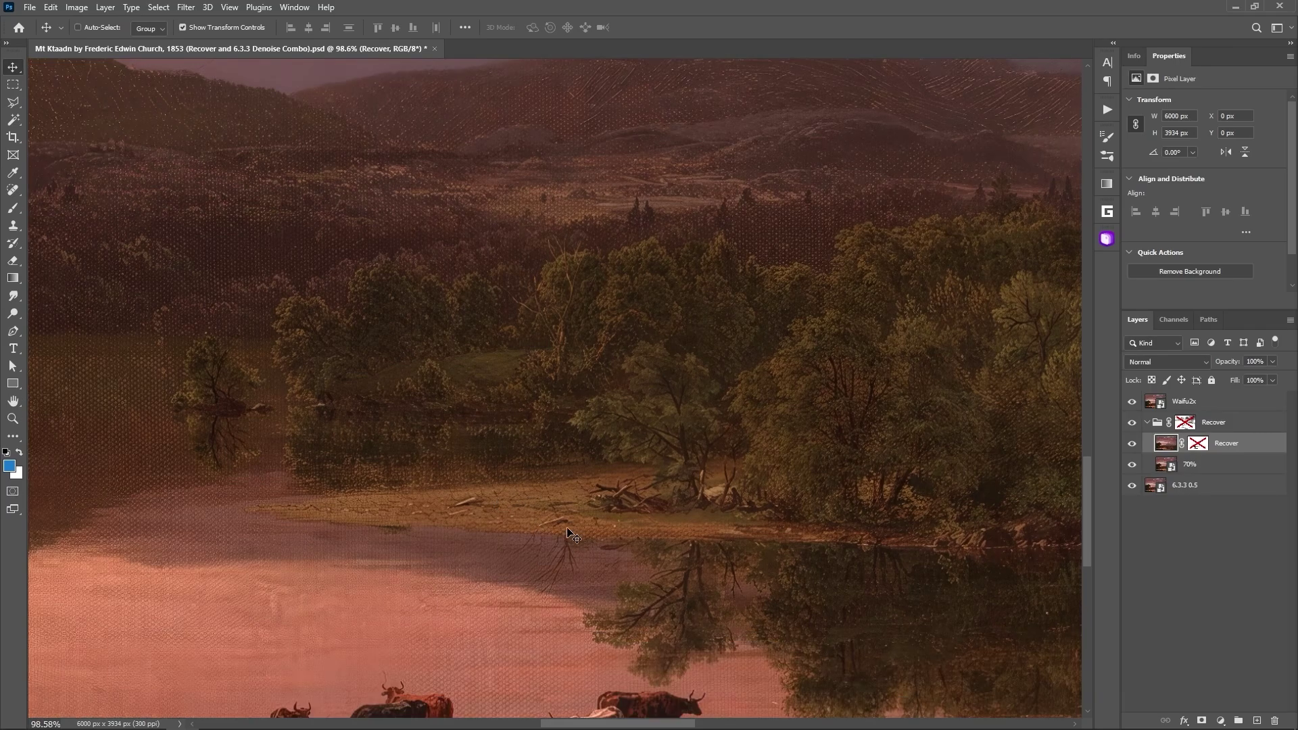
{"action": "left_click_drag", "start_coordinate": [538, 457], "coordinate": [539, 484]}
{"action": "left_click_drag", "start_coordinate": [420, 333], "coordinate": [572, 420]}
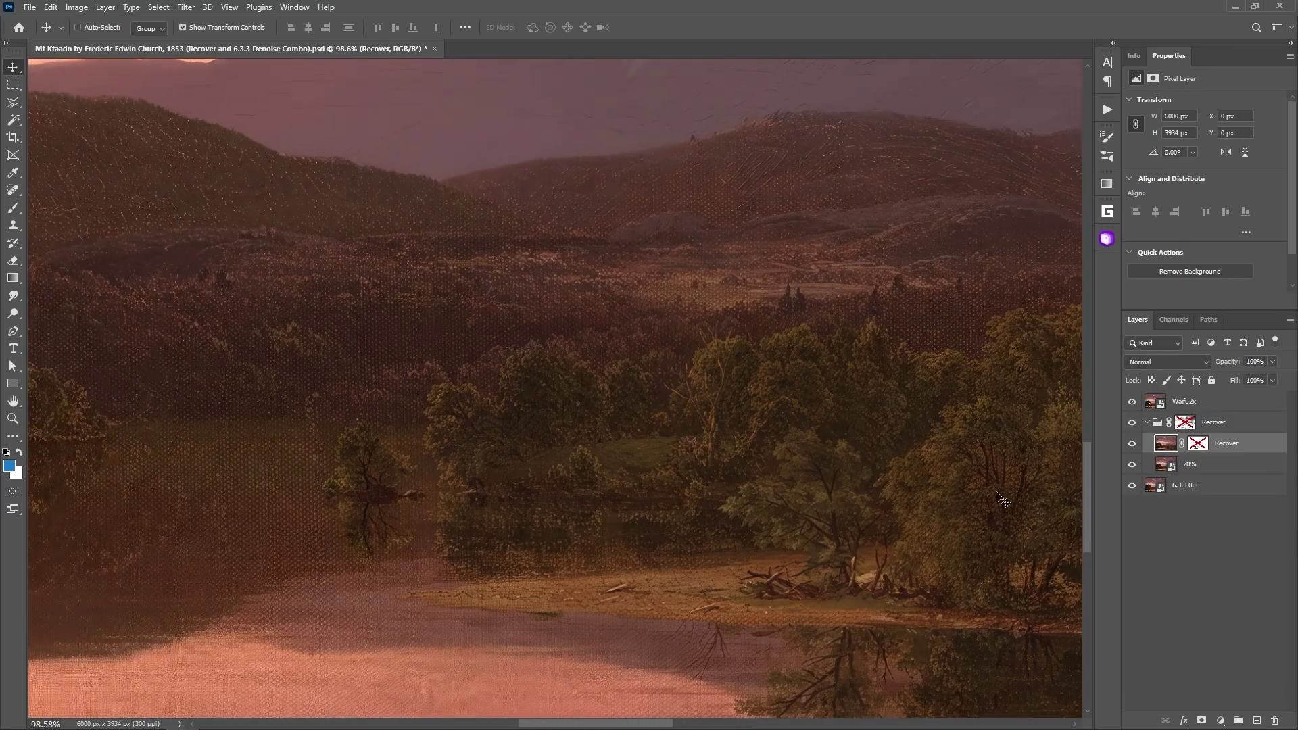
{"action": "right_click", "coordinate": [1198, 451]}
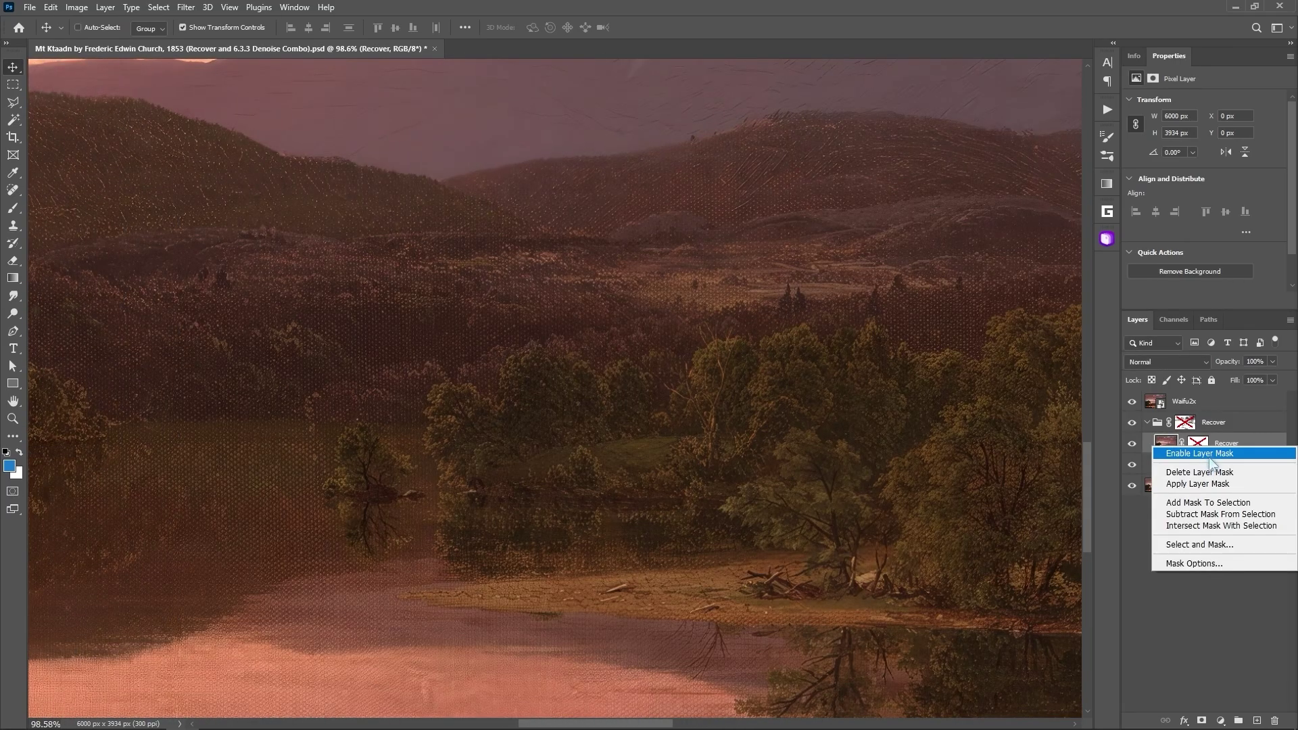
{"action": "left_click", "coordinate": [1210, 456]}
{"action": "scroll", "coordinate": [665, 371], "scroll_direction": "up", "scroll_amount": 1}
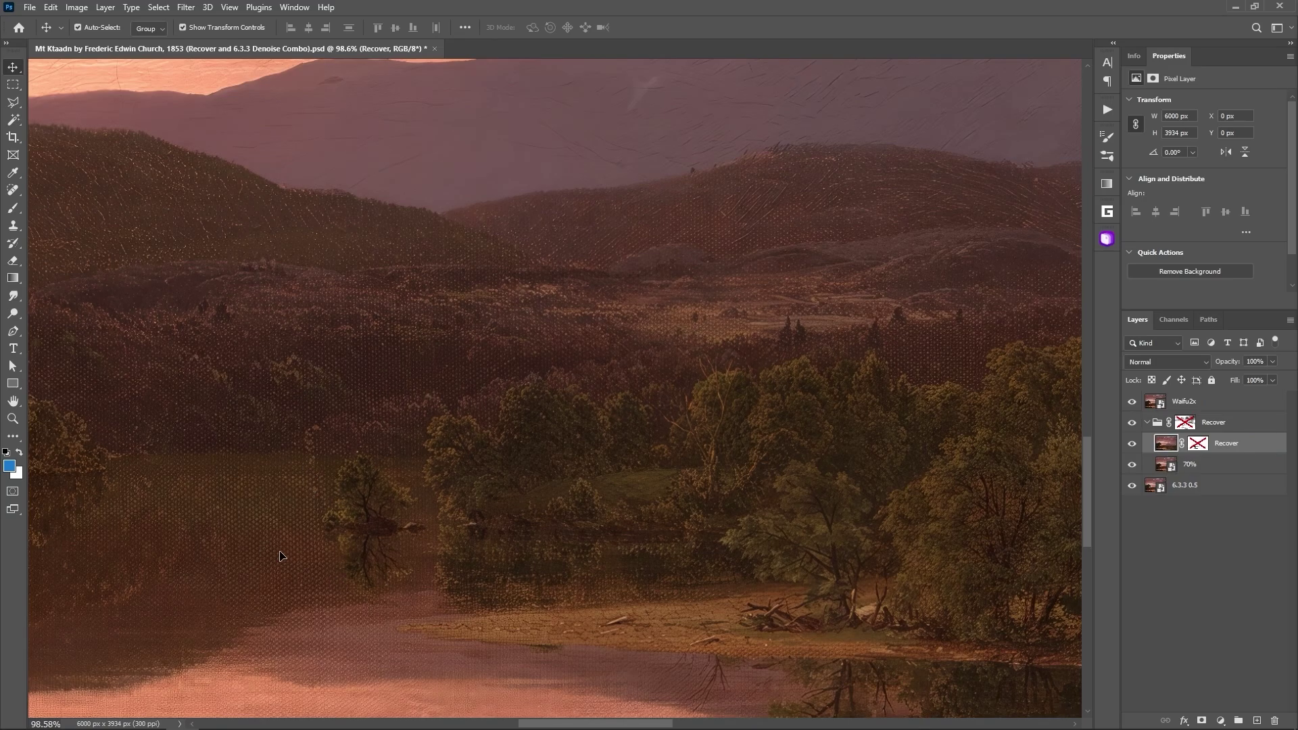
Examine the pattern in the red sky above the mountains with the nested Recover layer's mask enabled and disabled
{"action": "scroll", "coordinate": [554, 388], "scroll_direction": "right", "scroll_amount": 10}
{"action": "scroll", "coordinate": [555, 388], "scroll_direction": "up", "scroll_amount": 6}
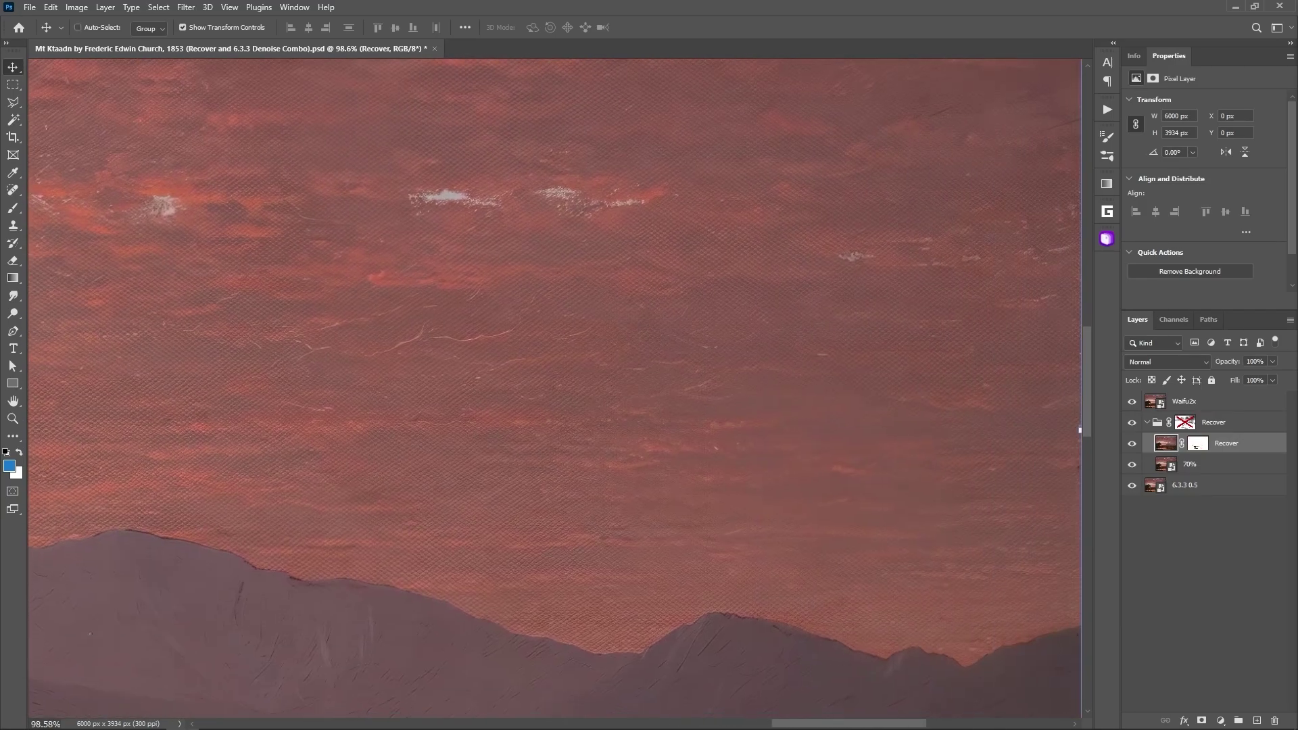
{"action": "scroll", "coordinate": [554, 388], "scroll_direction": "down", "scroll_amount": 2}
{"action": "scroll", "coordinate": [555, 388], "scroll_direction": "up", "scroll_amount": 1}
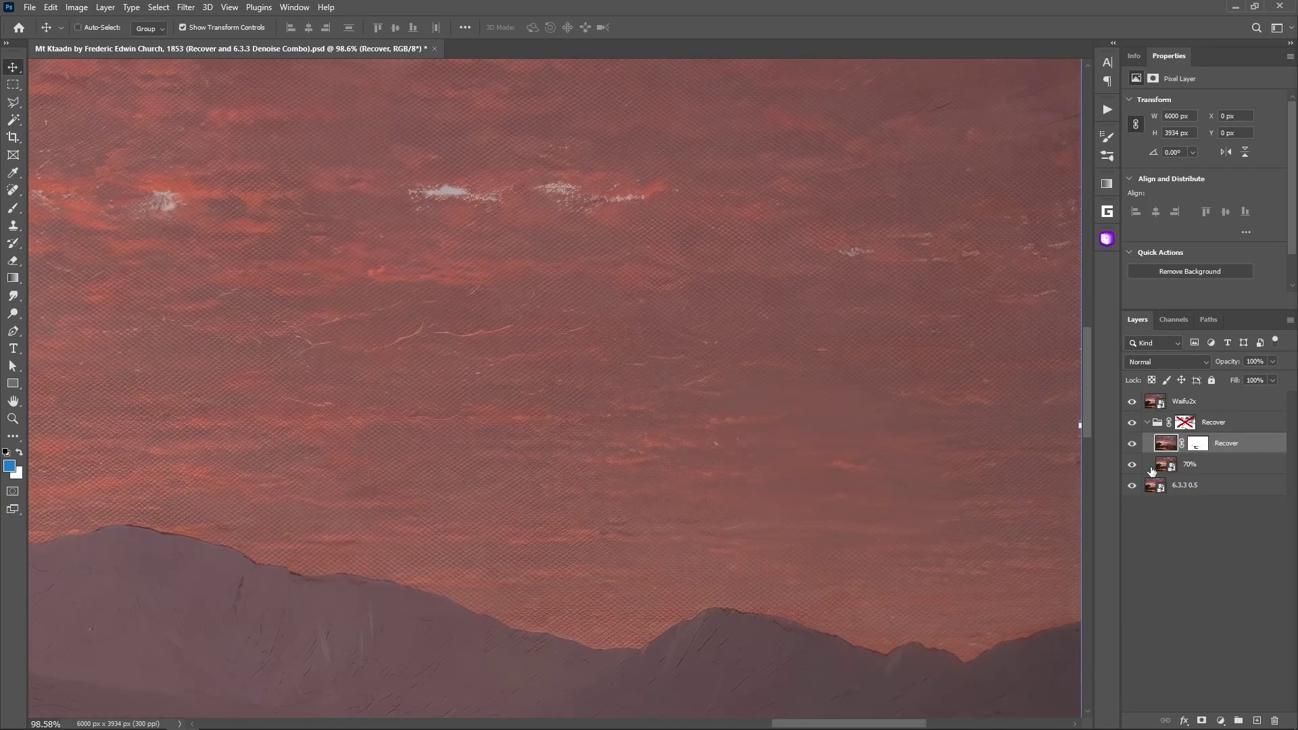
{"action": "right_click", "coordinate": [1200, 446]}
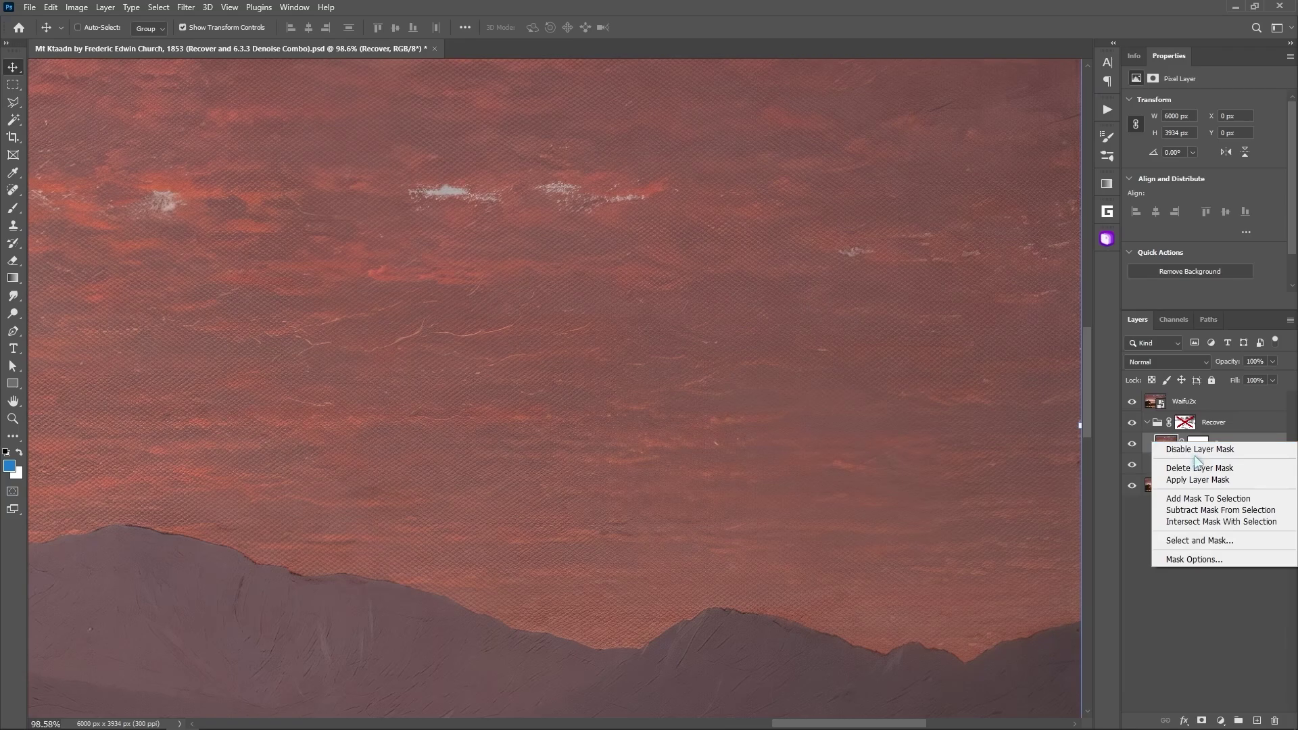
{"action": "left_click", "coordinate": [1191, 449]}
{"action": "scroll", "coordinate": [731, 443], "scroll_direction": "up", "scroll_amount": 2}
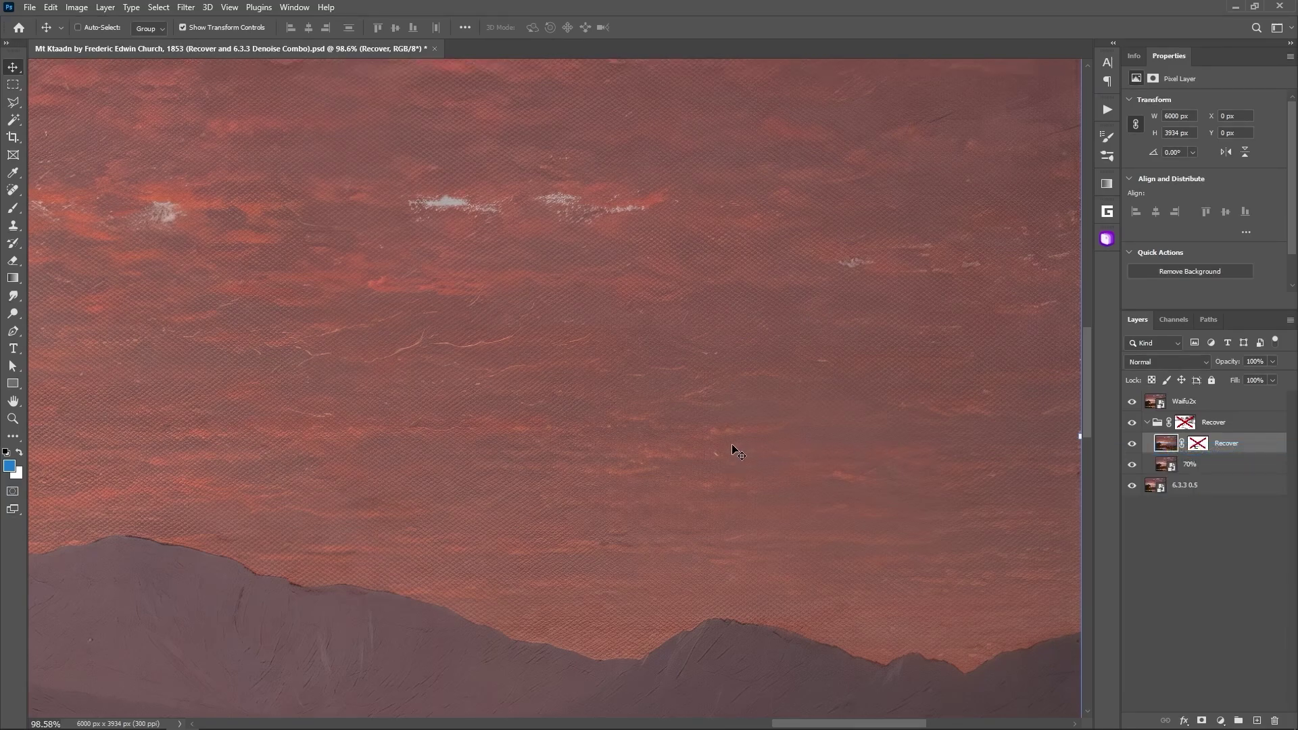
Enable the Recover group's layer mask and compare the cloudy sky with and without it
{"action": "left_click_drag", "start_coordinate": [736, 89], "coordinate": [1161, 636]}
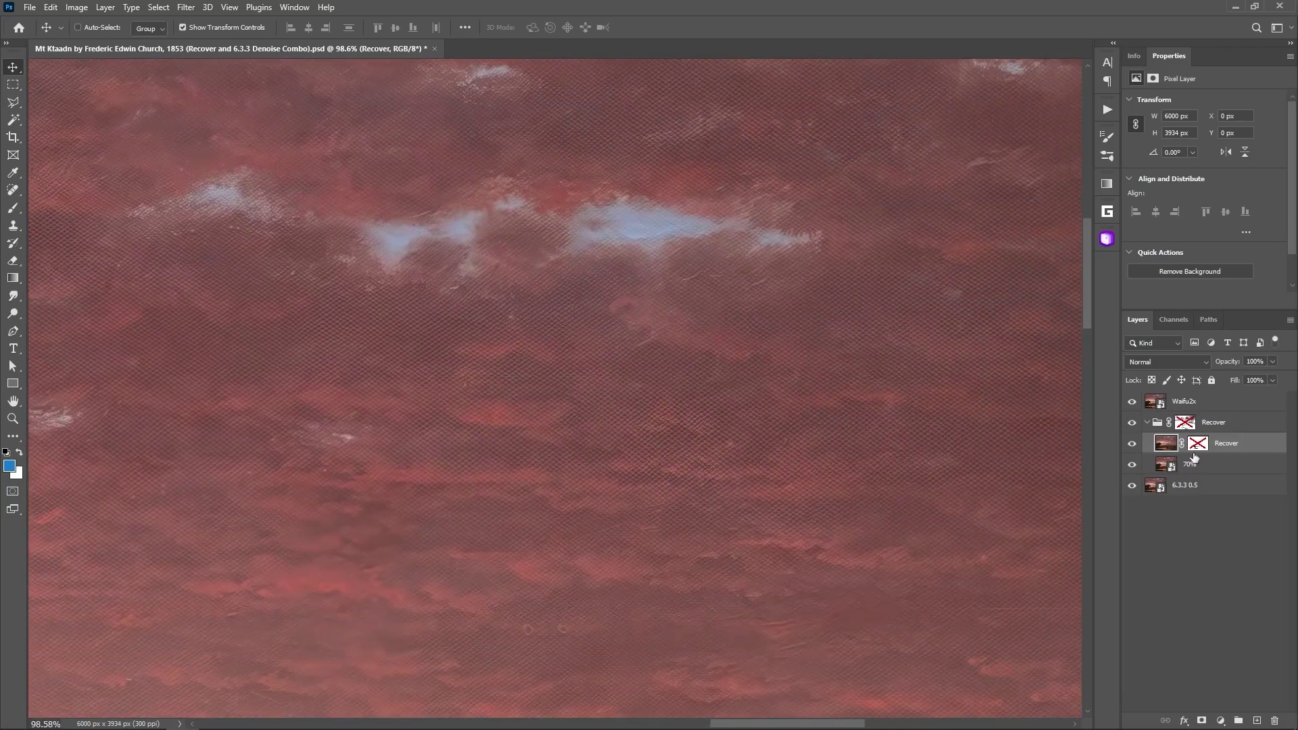
{"action": "right_click", "coordinate": [1179, 427]}
{"action": "left_click", "coordinate": [1185, 427]}
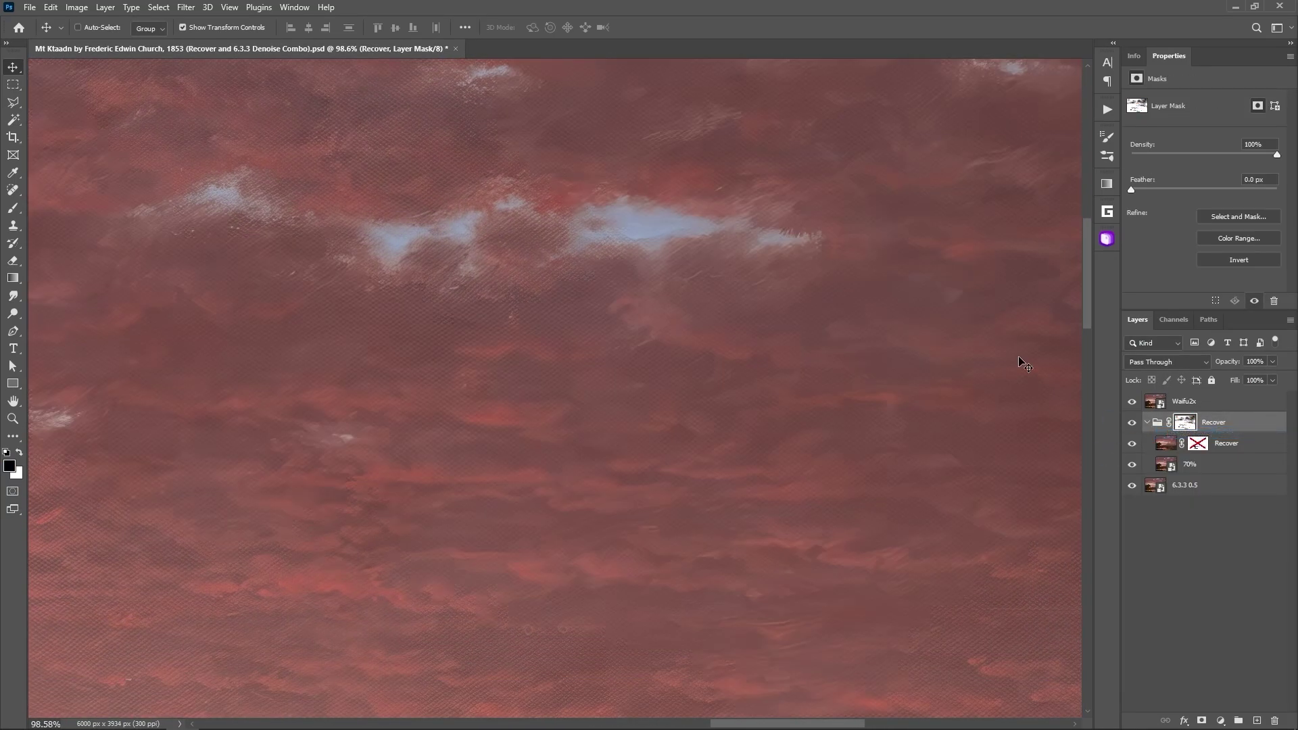
{"action": "key", "text": "ctrl+z"}
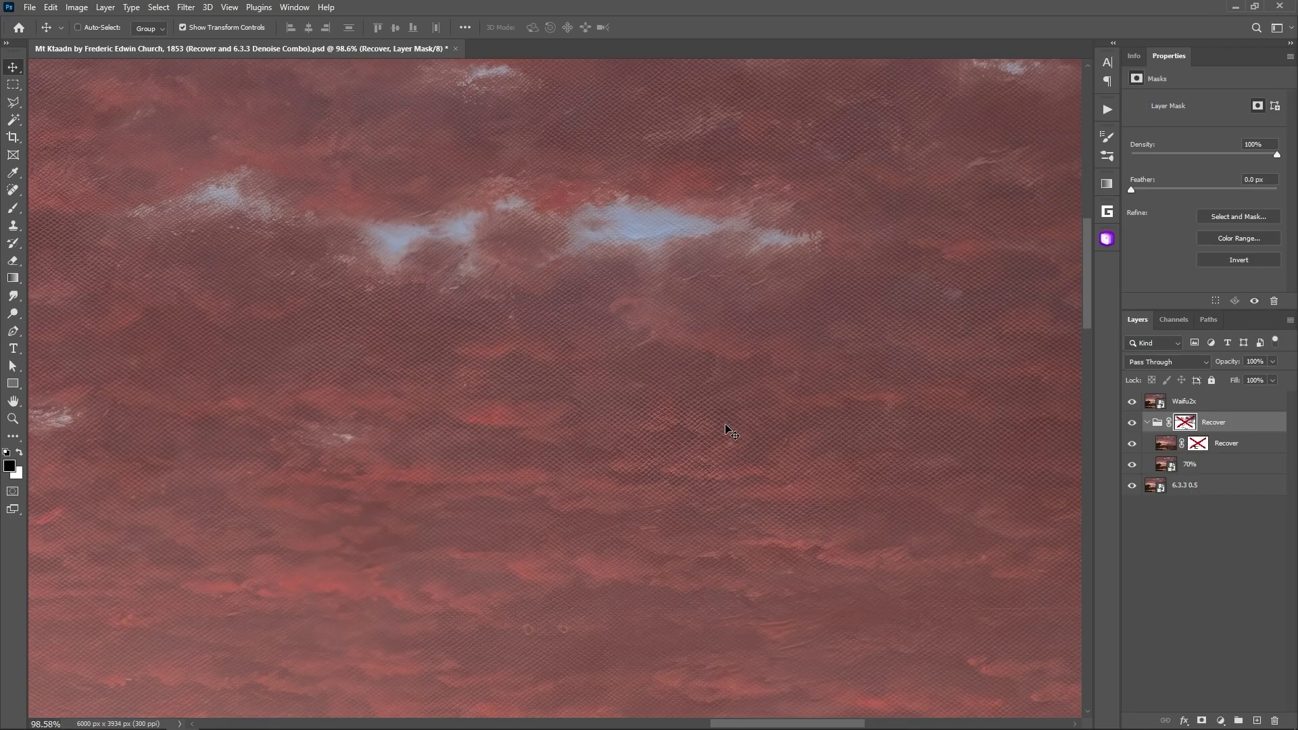
{"action": "key", "text": "ctrl+shift+z"}
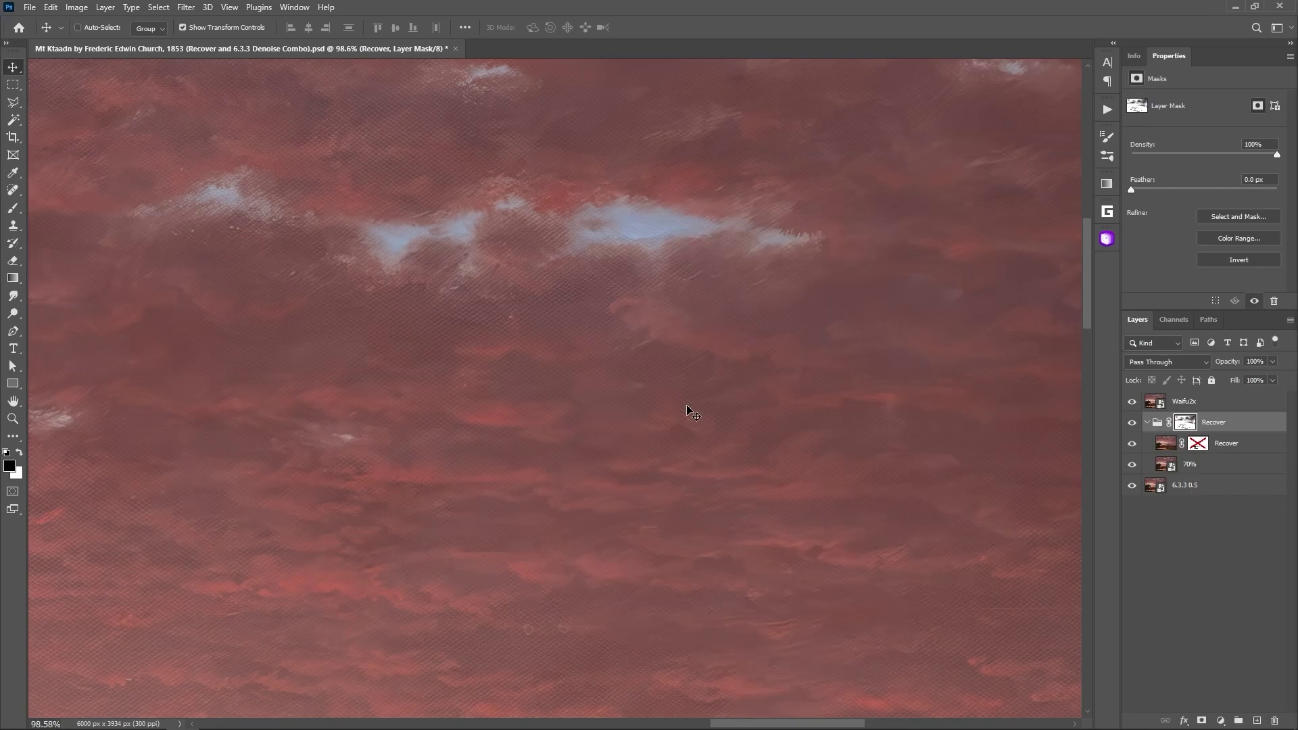
{"action": "key", "text": "ctrl+z"}
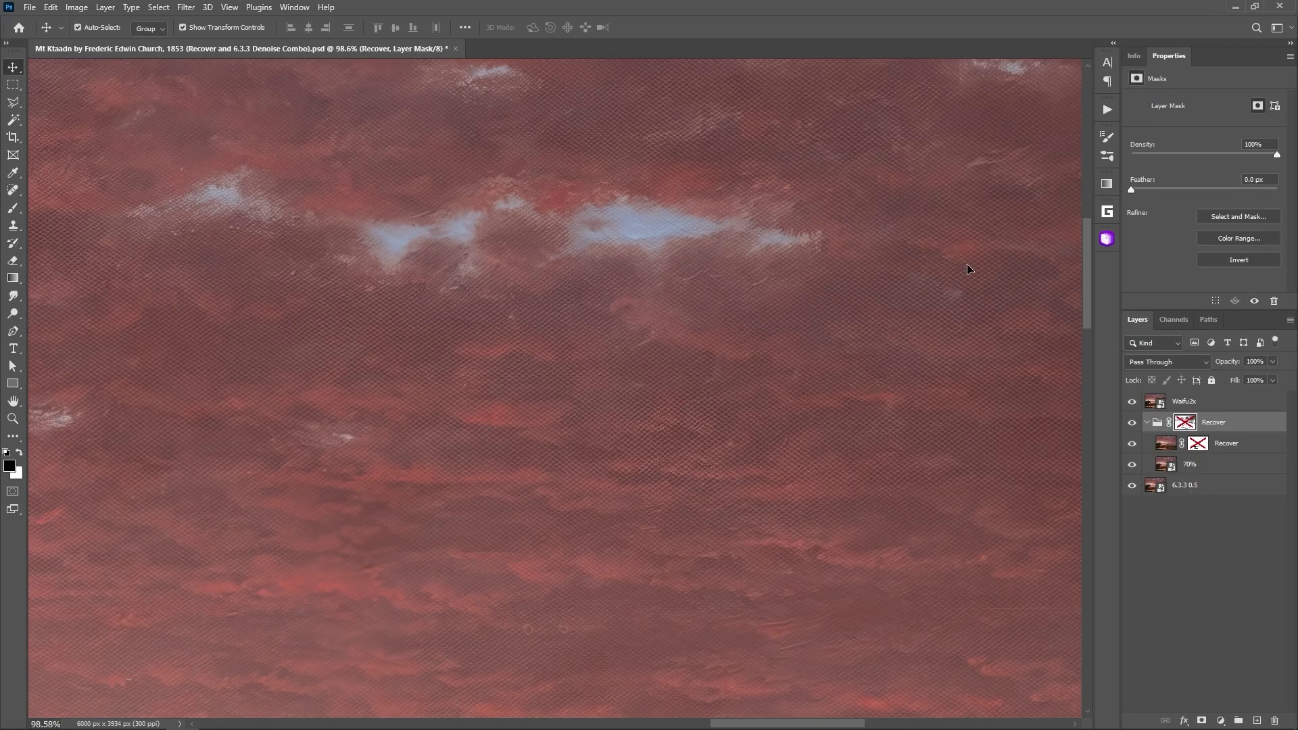
{"action": "key", "text": "ctrl+shift+z"}
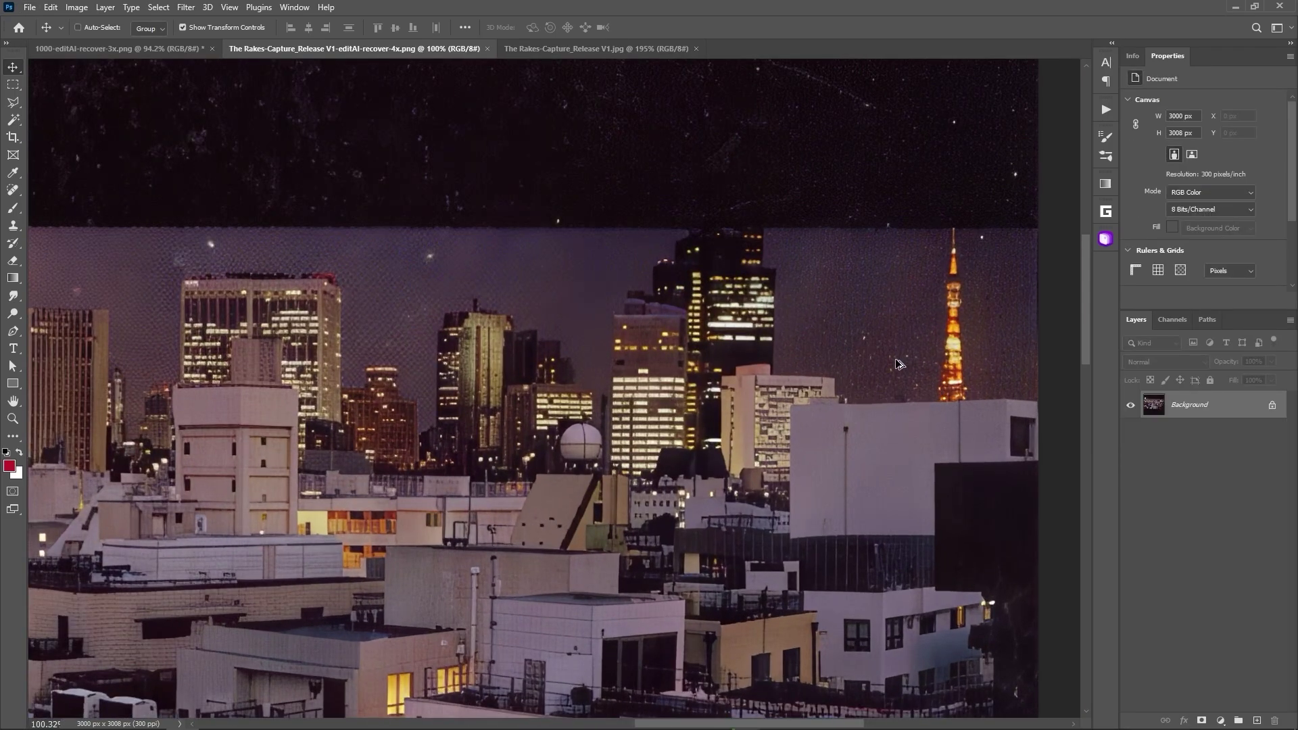
{"action": "scroll", "coordinate": [896, 360], "scroll_direction": "down", "scroll_amount": 5}
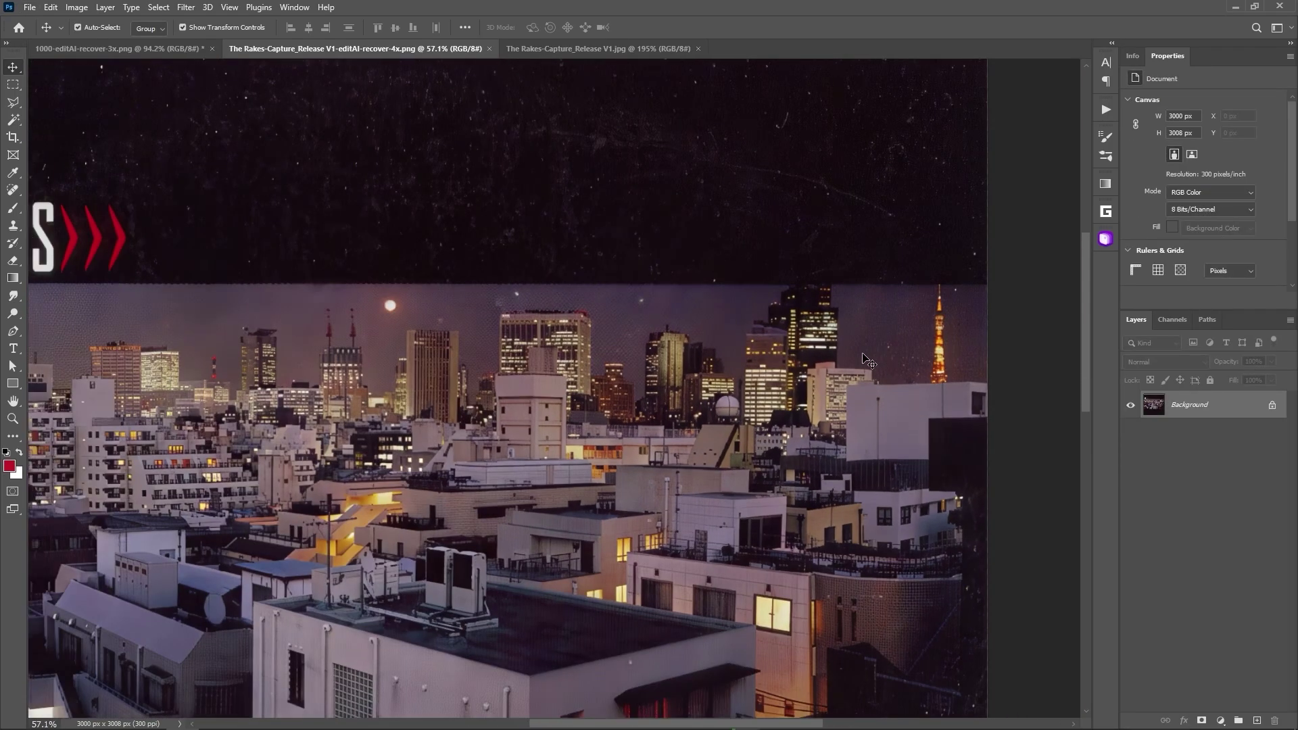
Duplicate the Background layer of The Rakes-Capture_Release V1-editAI-recover-4x.png and send the copy to Topaz Photo AI
{"action": "key", "text": "ctrl+j"}
{"action": "left_click", "coordinate": [186, 7]}
{"action": "mouse_move", "coordinate": [264, 341]}
{"action": "left_click", "coordinate": [363, 341]}
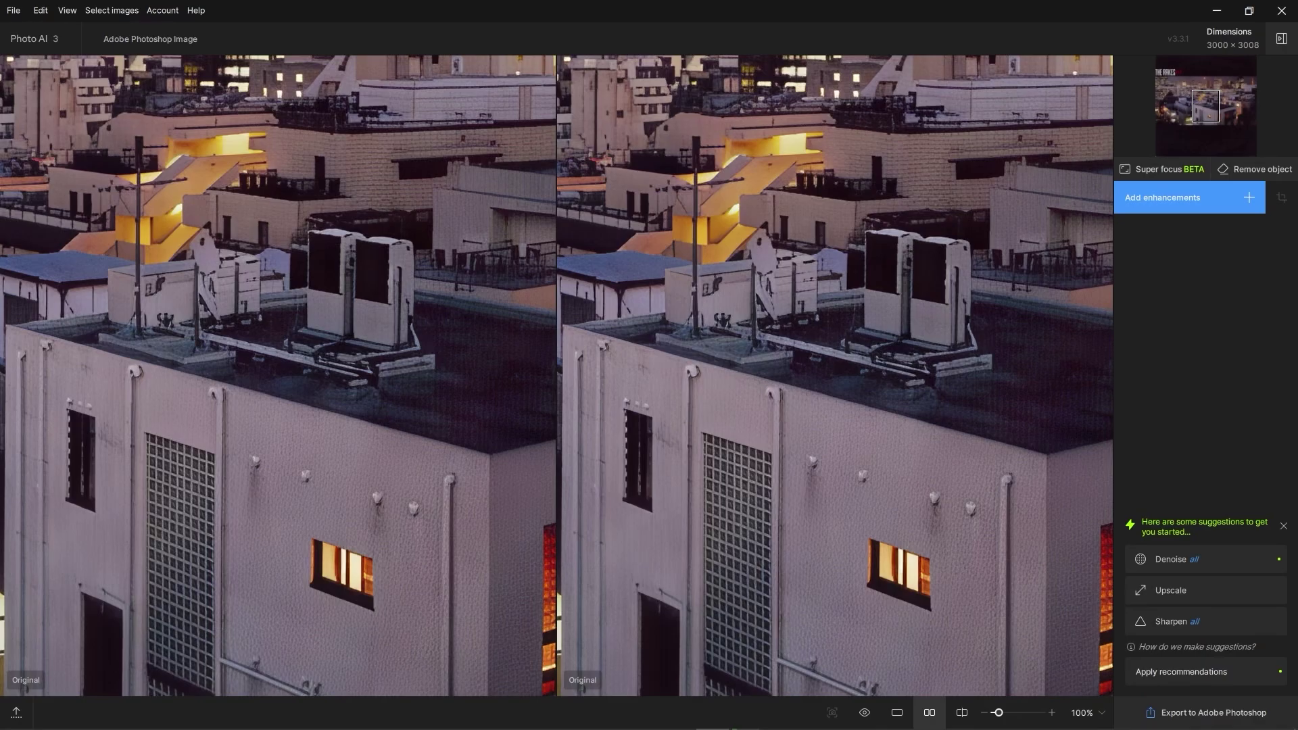
Add a Denoise enhancement with the Extreme model to the night city image and export it back to Photoshop
{"action": "left_click", "coordinate": [1165, 196]}
{"action": "left_click", "coordinate": [1010, 214]}
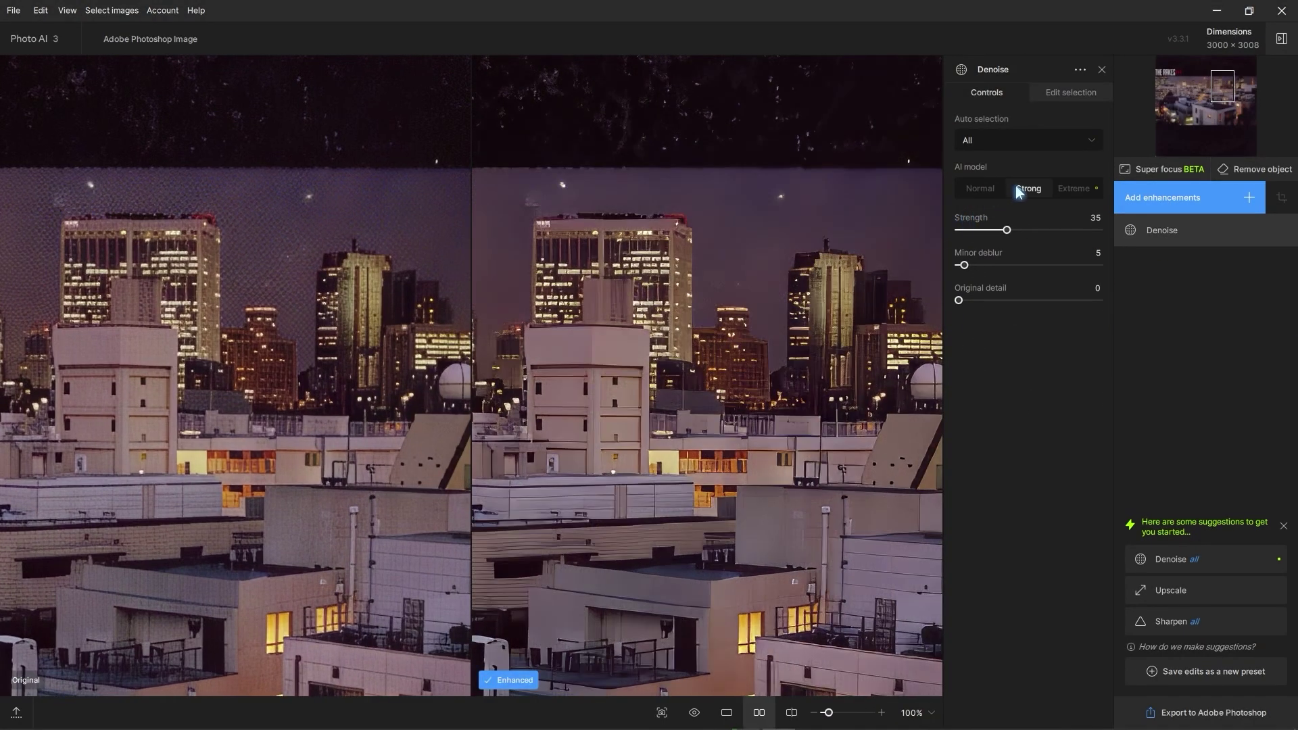
{"action": "left_click", "coordinate": [1056, 192]}
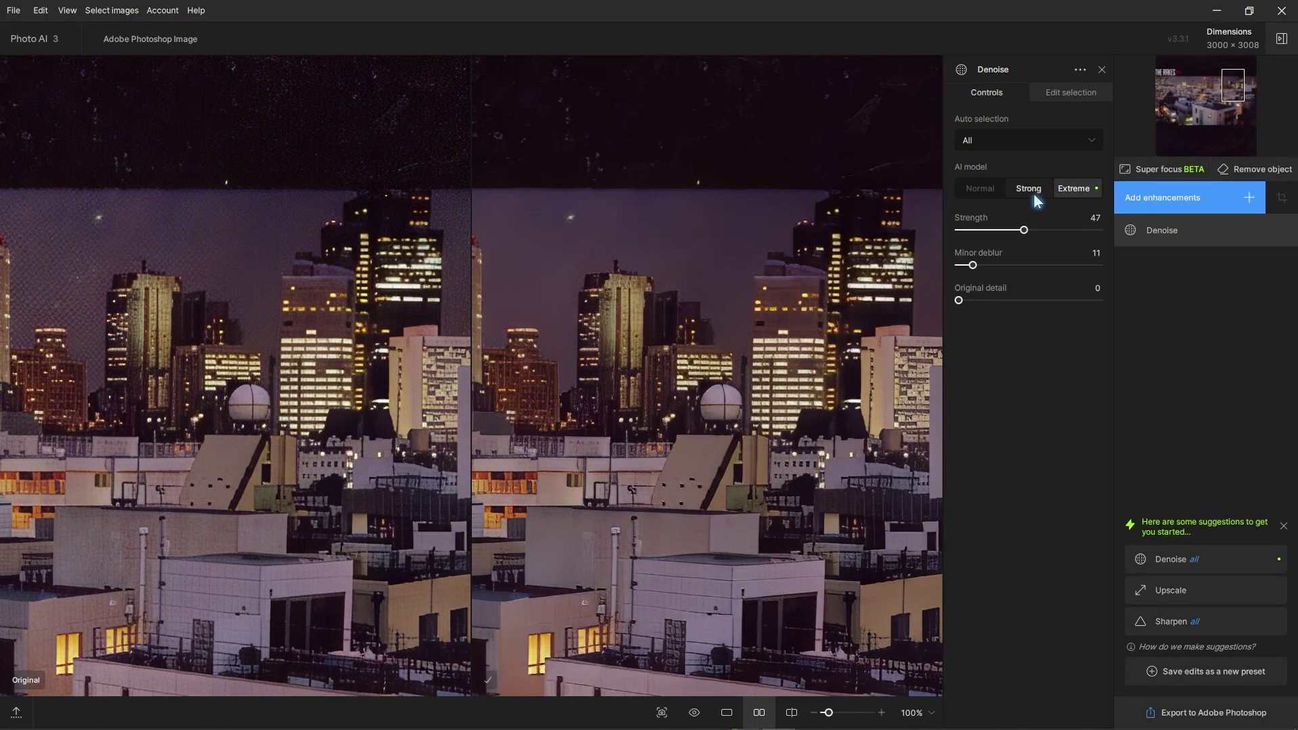
{"action": "left_click", "coordinate": [1210, 713]}
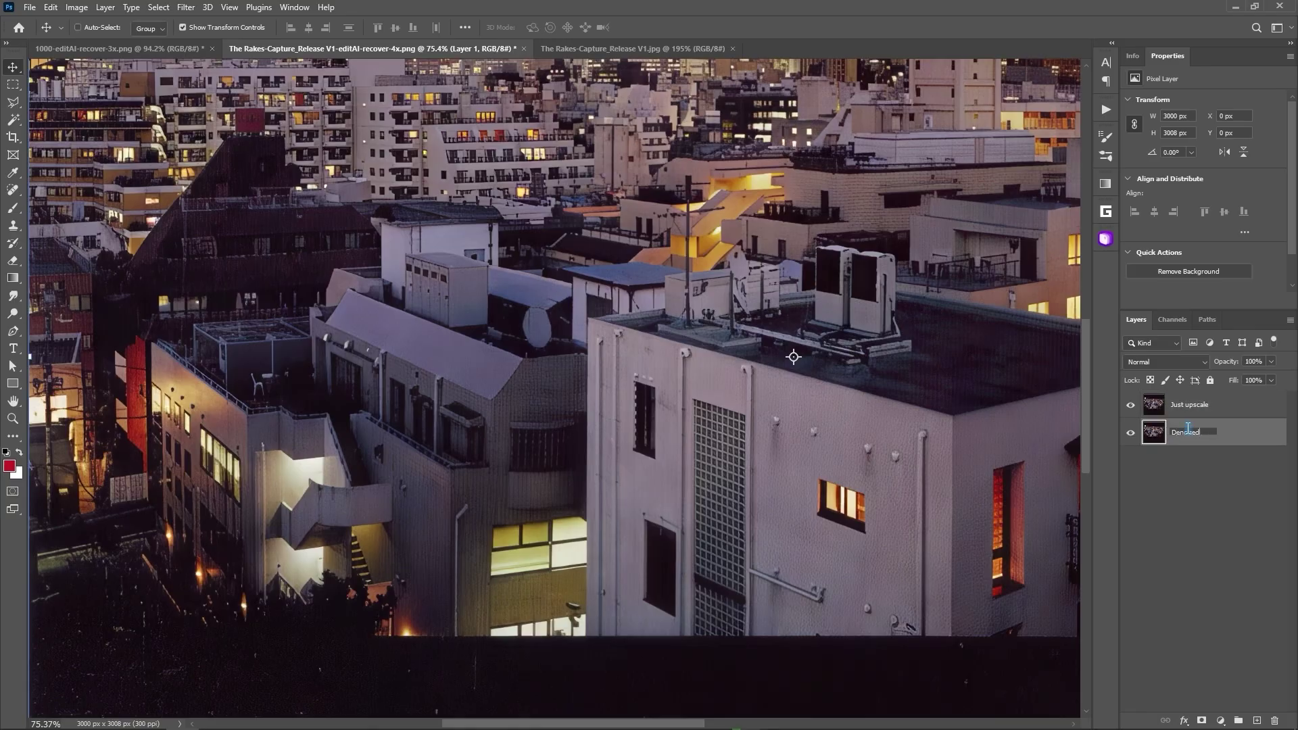
Paint black on the Just upscale layer's mask to reveal the Denoised layer in the patterned parts of the city
{"action": "scroll", "coordinate": [554, 392], "scroll_direction": "right", "scroll_amount": 5}
{"action": "scroll", "coordinate": [555, 392], "scroll_direction": "up", "scroll_amount": 5}
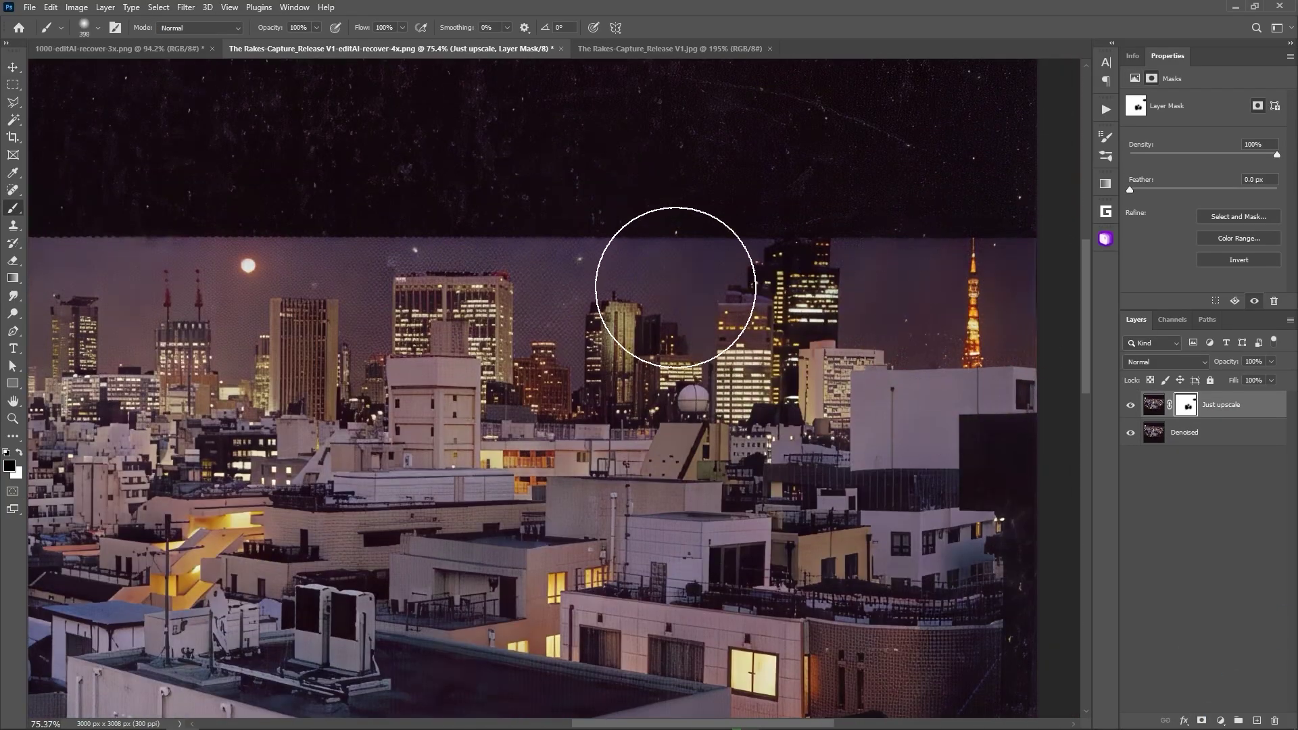
{"action": "scroll", "coordinate": [673, 275], "scroll_direction": "left", "scroll_amount": 3}
{"action": "scroll", "coordinate": [499, 255], "scroll_direction": "down", "scroll_amount": 2}
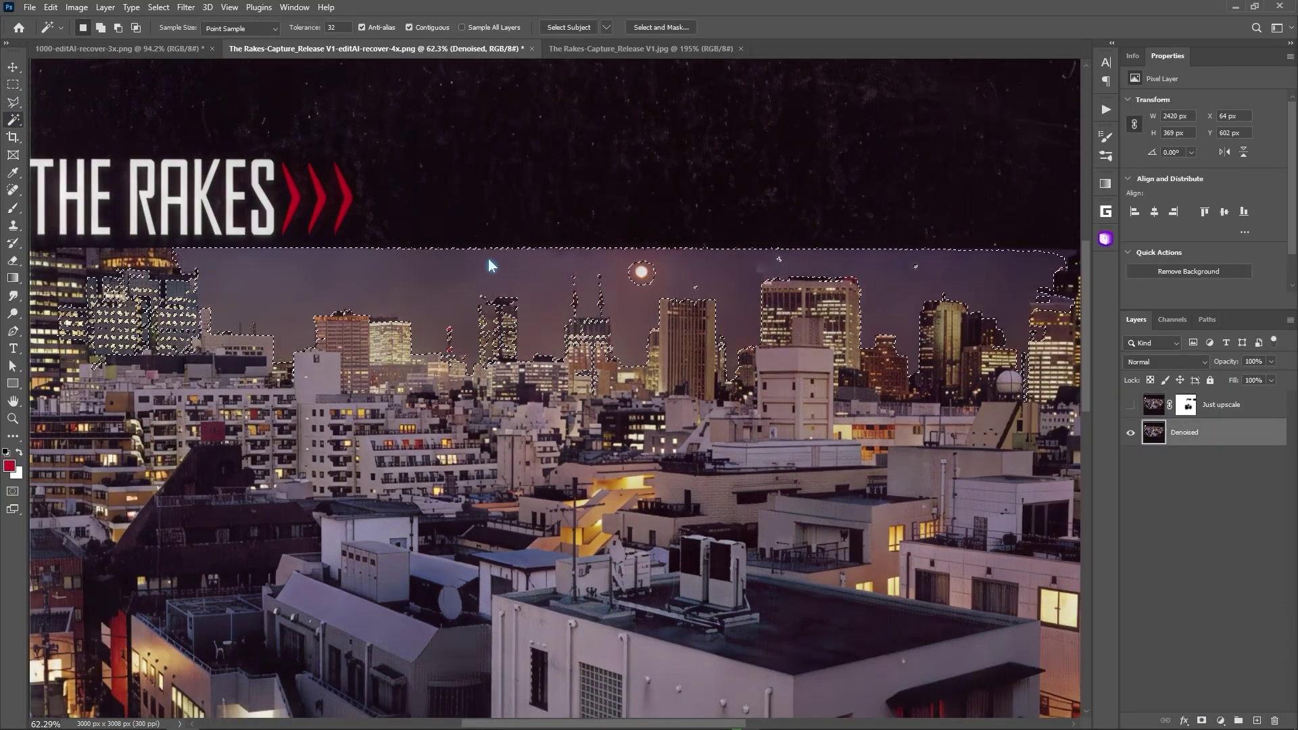
{"action": "scroll", "coordinate": [488, 271], "scroll_direction": "down", "scroll_amount": 1}
{"action": "scroll", "coordinate": [488, 271], "scroll_direction": "right", "scroll_amount": 3}
Select the night sky on the Denoised layer with the Magic Wand, clearing the first selection and setting the tolerance to 16
{"action": "left_click", "coordinate": [966, 290], "text": "shift"}
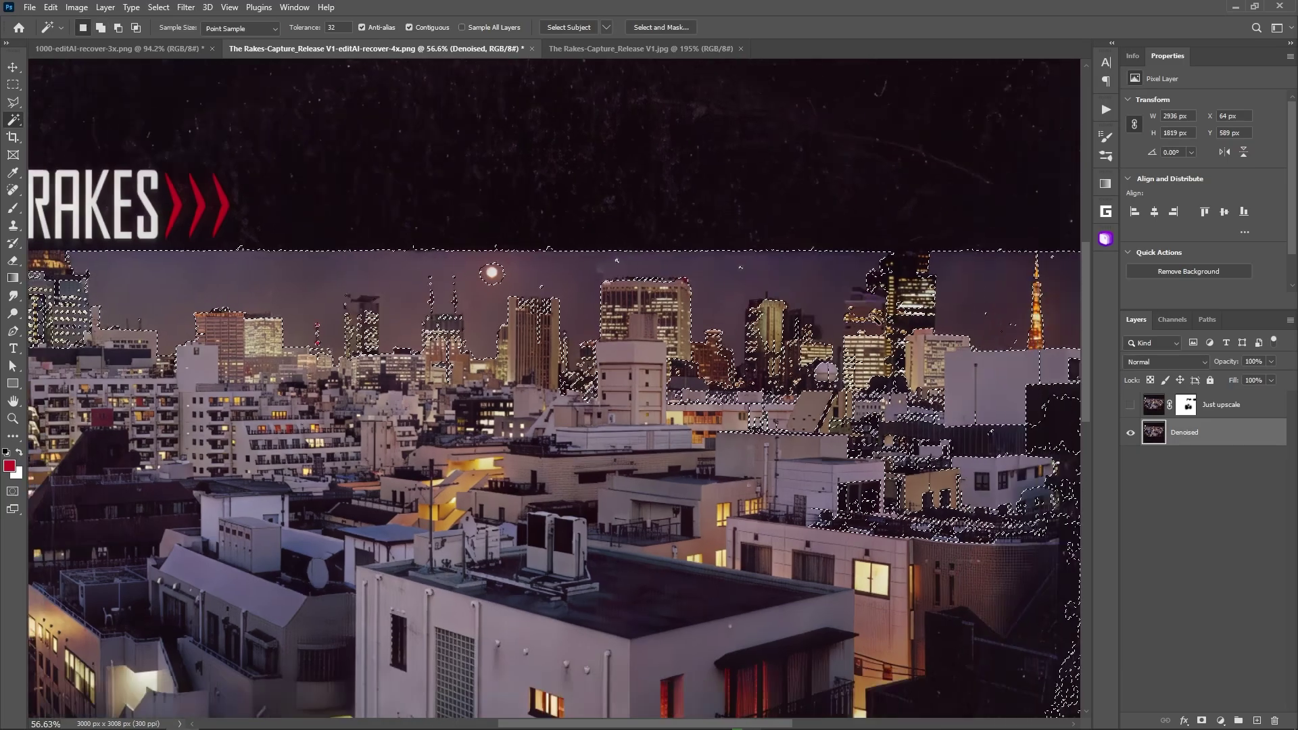
{"action": "key", "text": "ctrl+d"}
{"action": "type", "text": "16"}
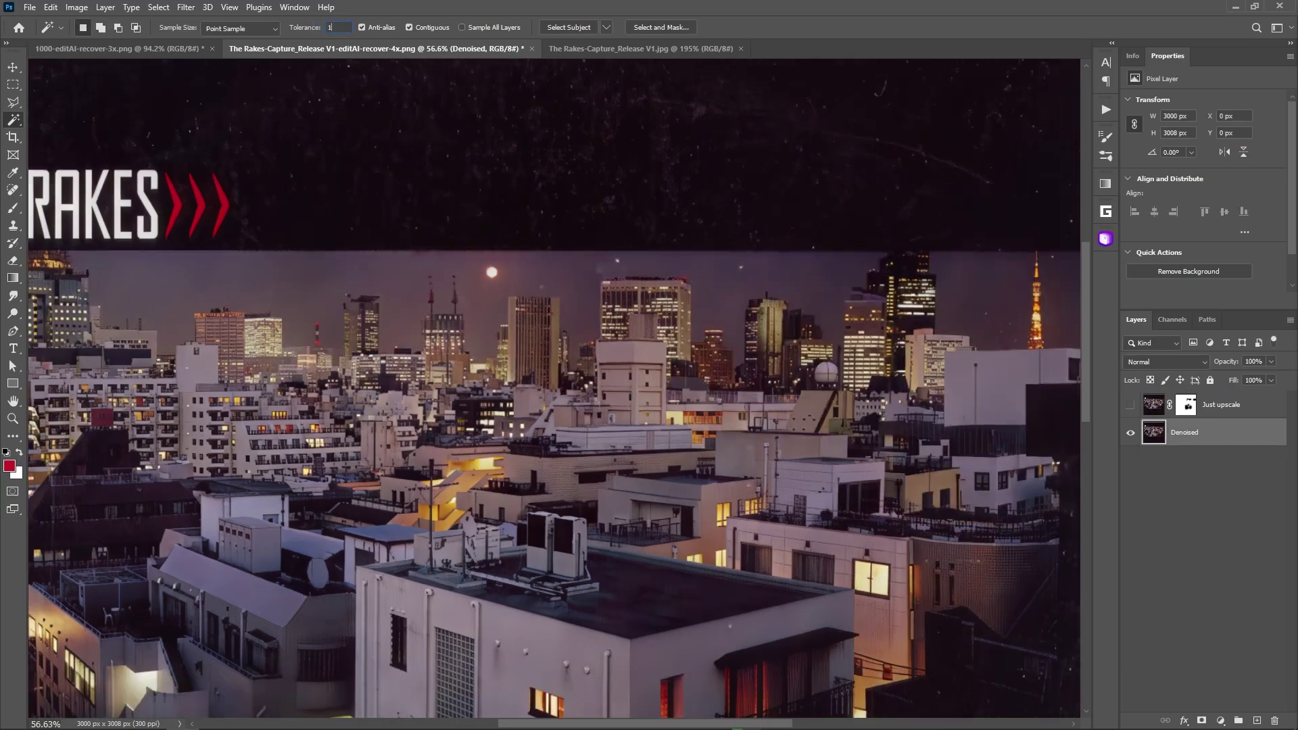
{"action": "left_click", "coordinate": [528, 280]}
{"action": "left_click", "coordinate": [459, 267], "text": "shift"}
{"action": "left_click", "coordinate": [821, 273], "text": "shift"}
{"action": "scroll", "coordinate": [967, 295], "scroll_direction": "down", "scroll_amount": 3}
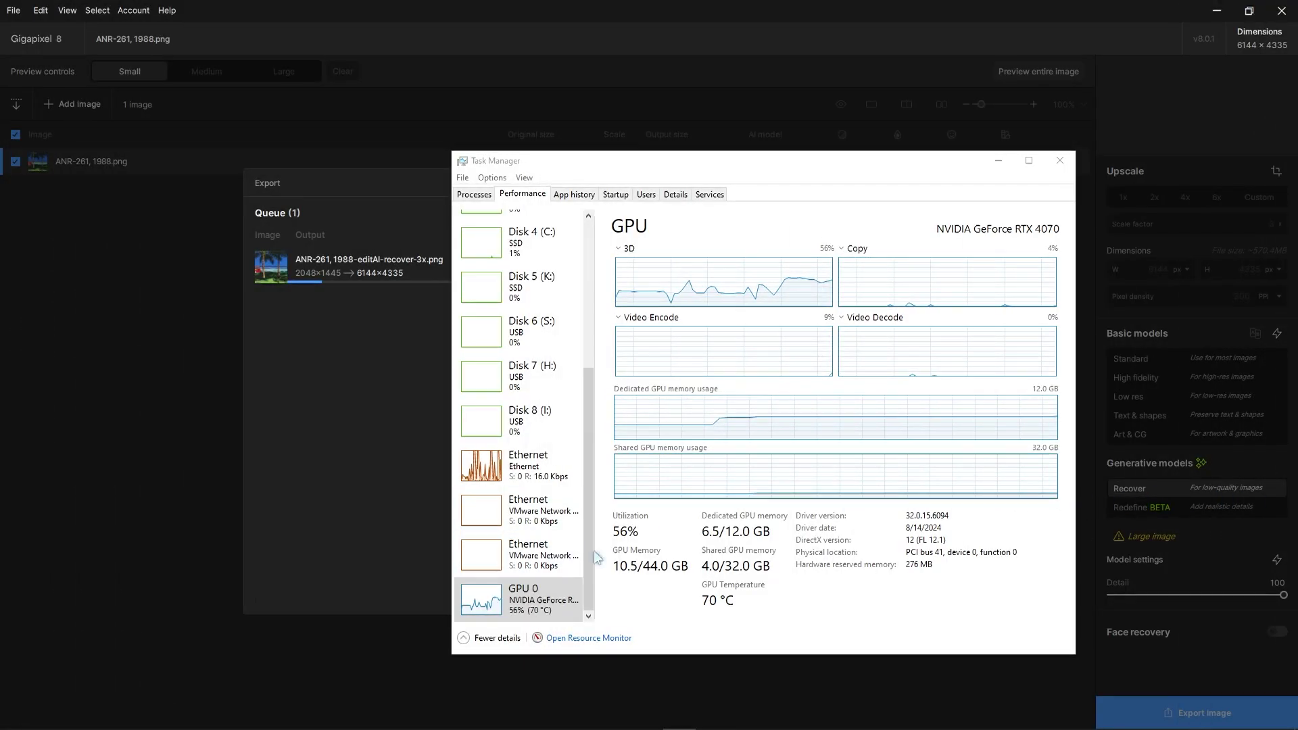
Check the resource use of Topaz Gigapixel in Task Manager's process list while the 3x Recover export is processing
{"action": "left_click_drag", "start_coordinate": [589, 556], "coordinate": [629, 406]}
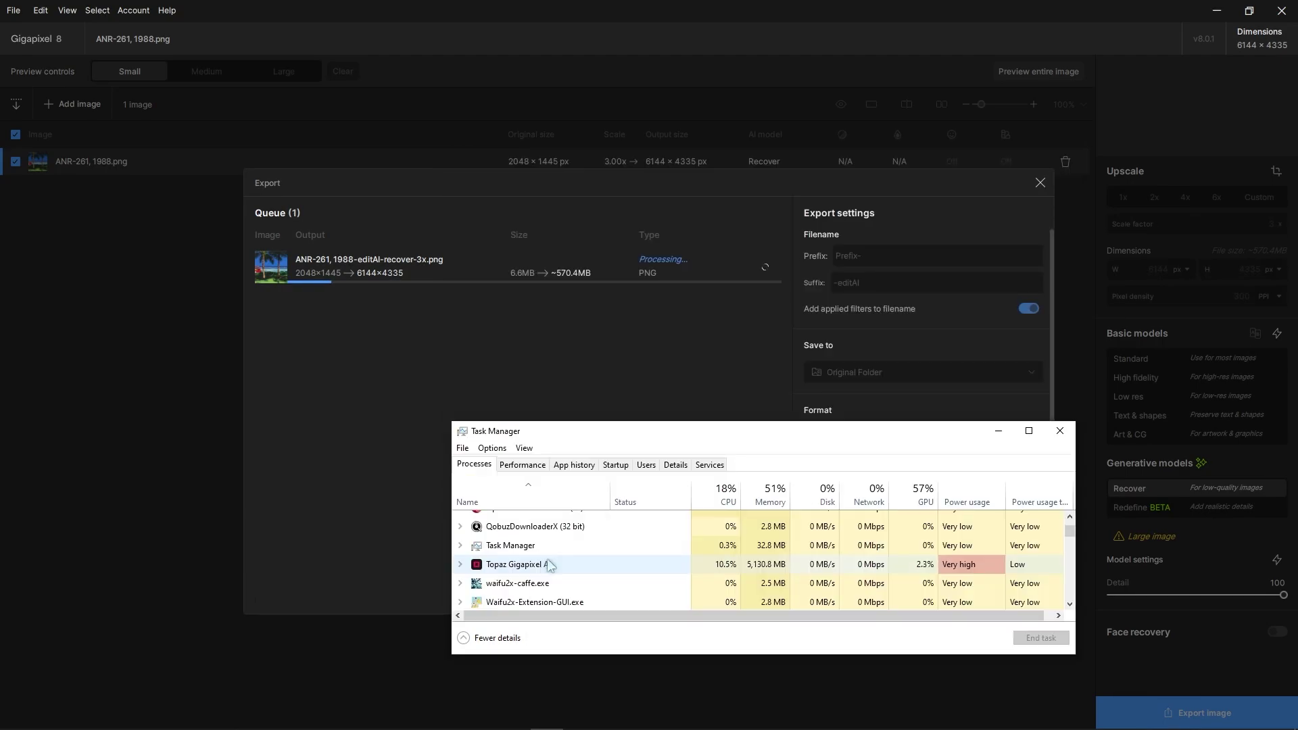
{"action": "scroll", "coordinate": [549, 565], "scroll_direction": "down", "scroll_amount": 1}
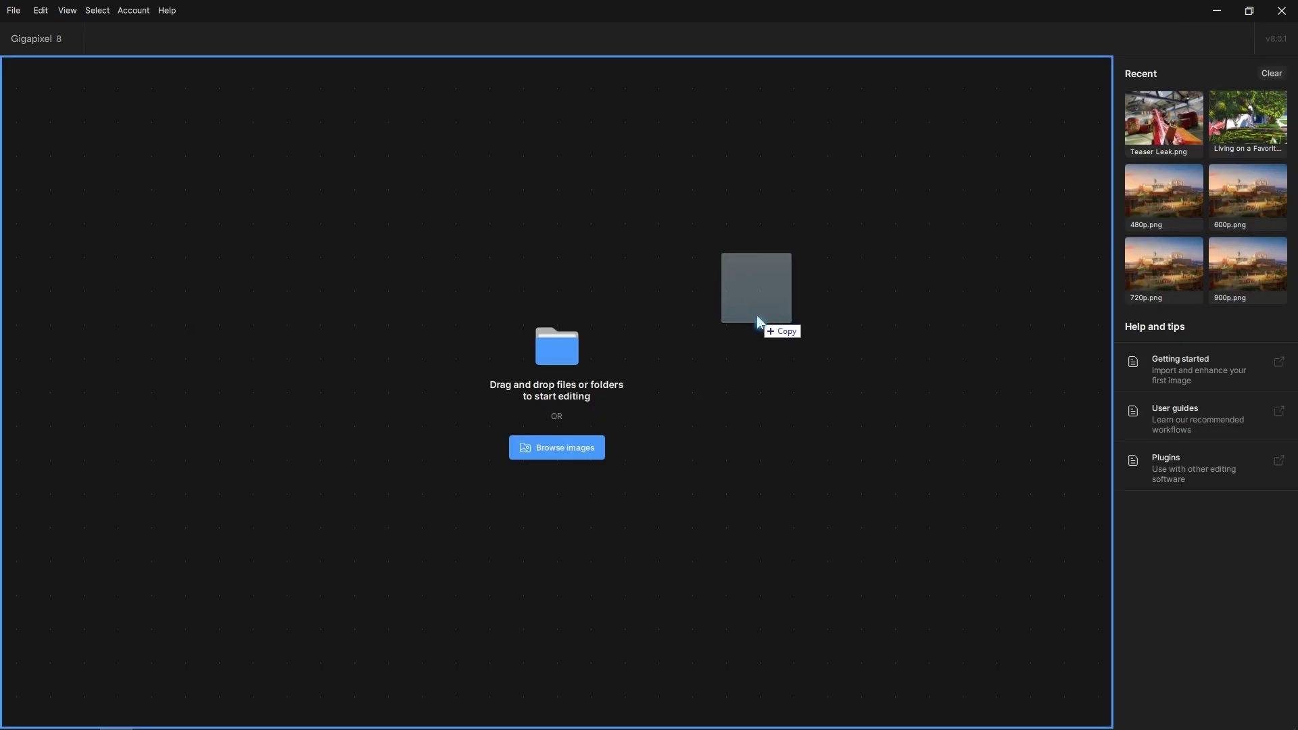
Load 360.png into Gigapixel and export its 2x Recover upscale as PNG to the original folder
{"action": "left_click_drag", "start_coordinate": [759, 325], "coordinate": [761, 327]}
{"action": "left_click", "coordinate": [1182, 709]}
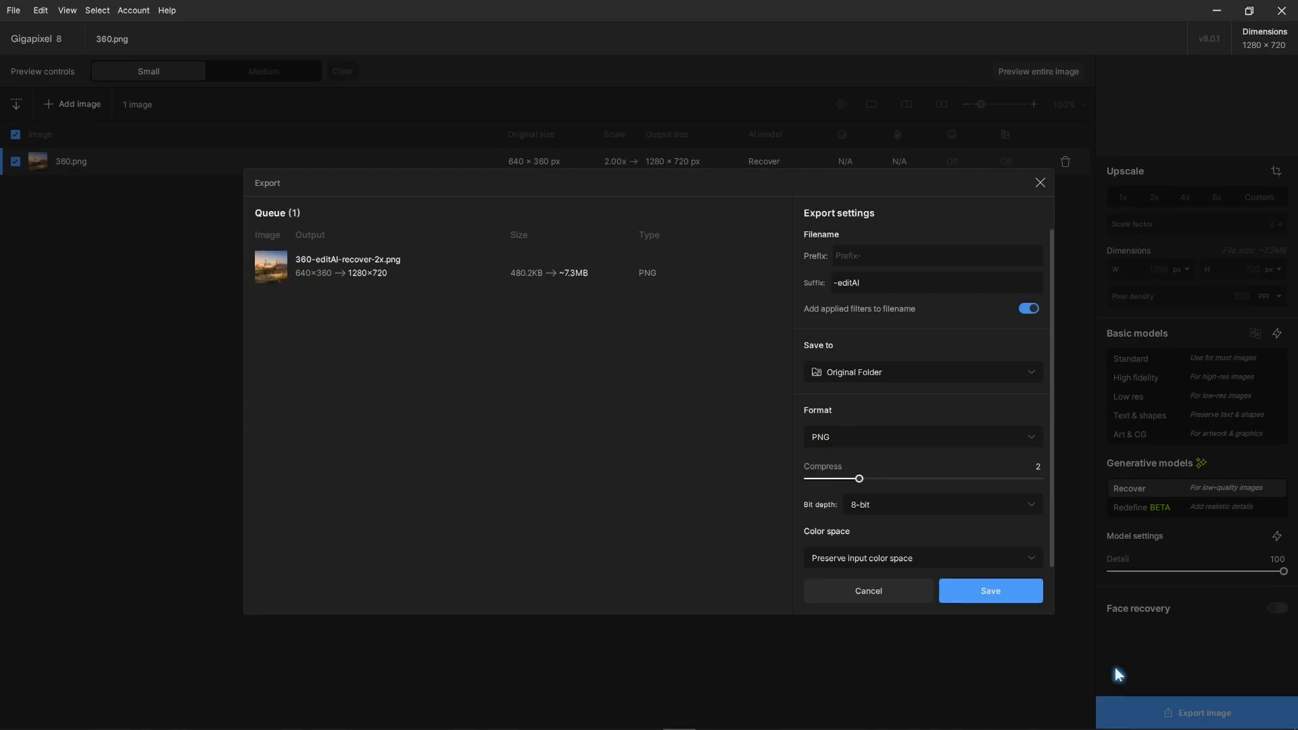
{"action": "left_click", "coordinate": [991, 591]}
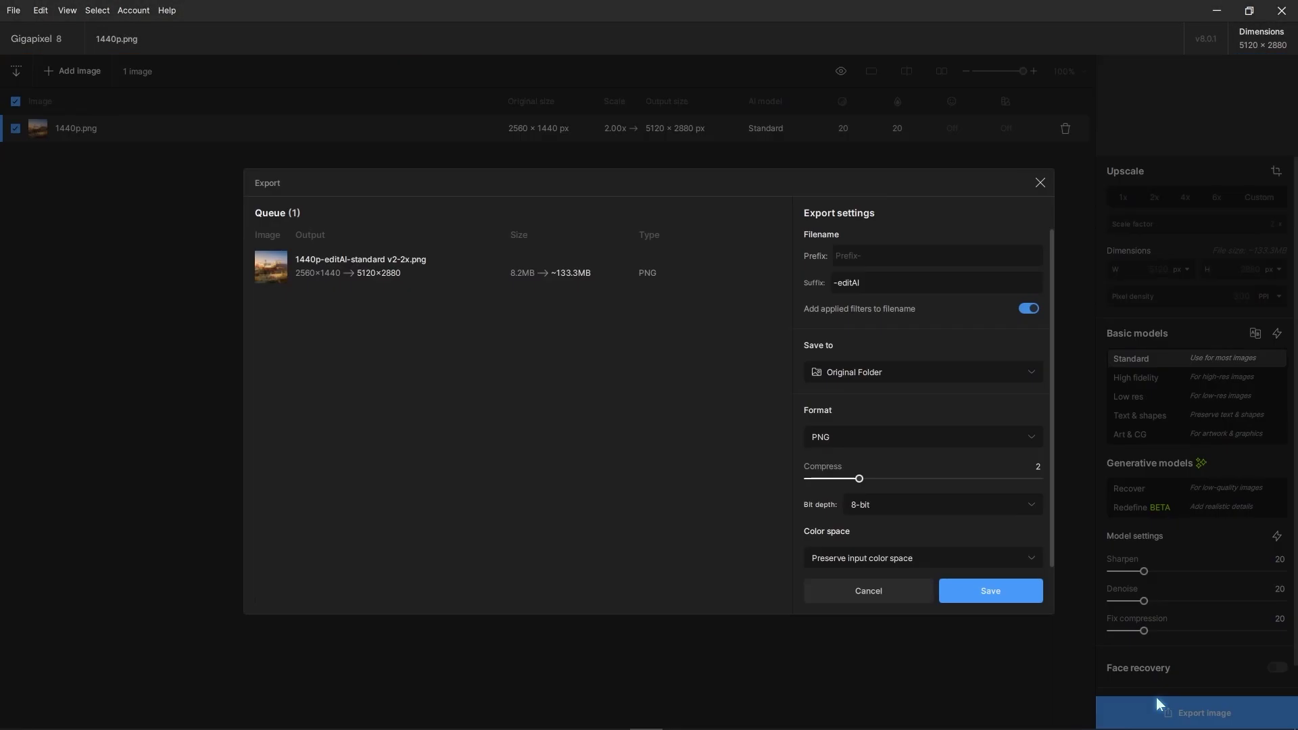
Save the 2x Standard upscale of 1440p.png as PNG and close the export window
{"action": "left_click", "coordinate": [977, 591]}
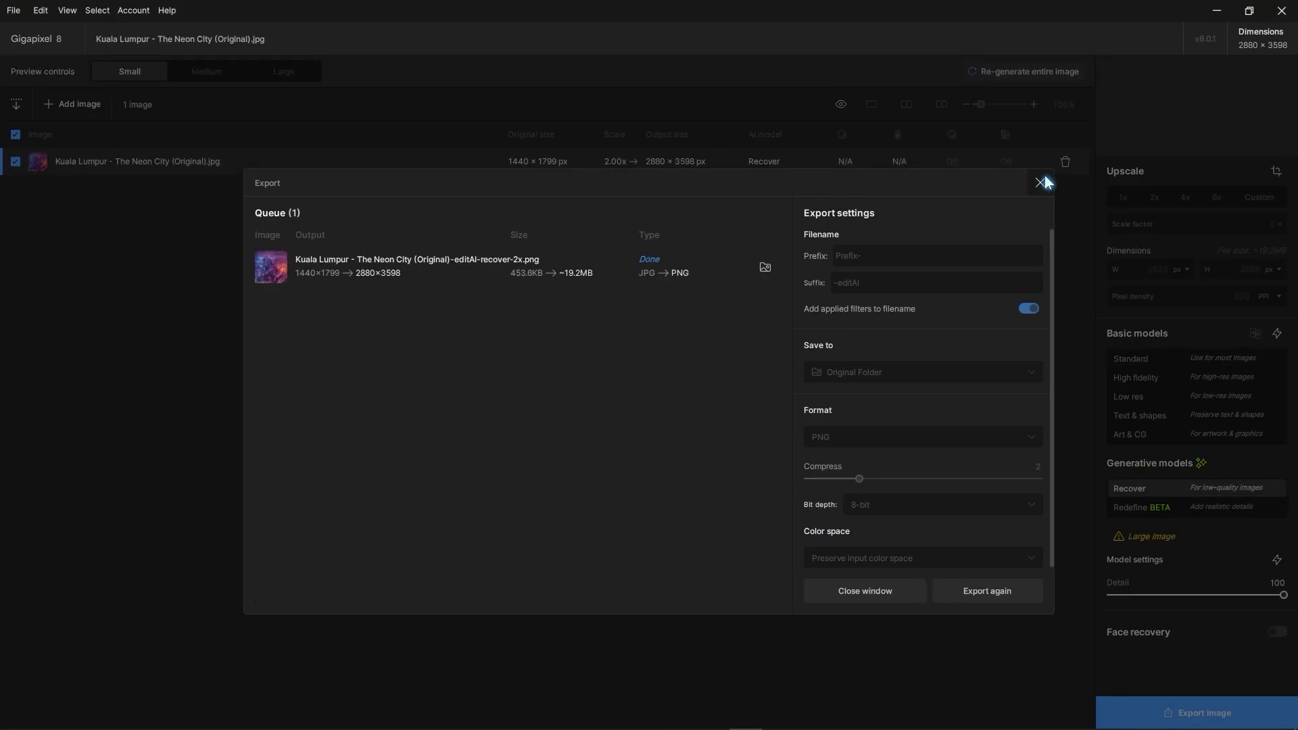
{"action": "left_click", "coordinate": [1041, 182]}
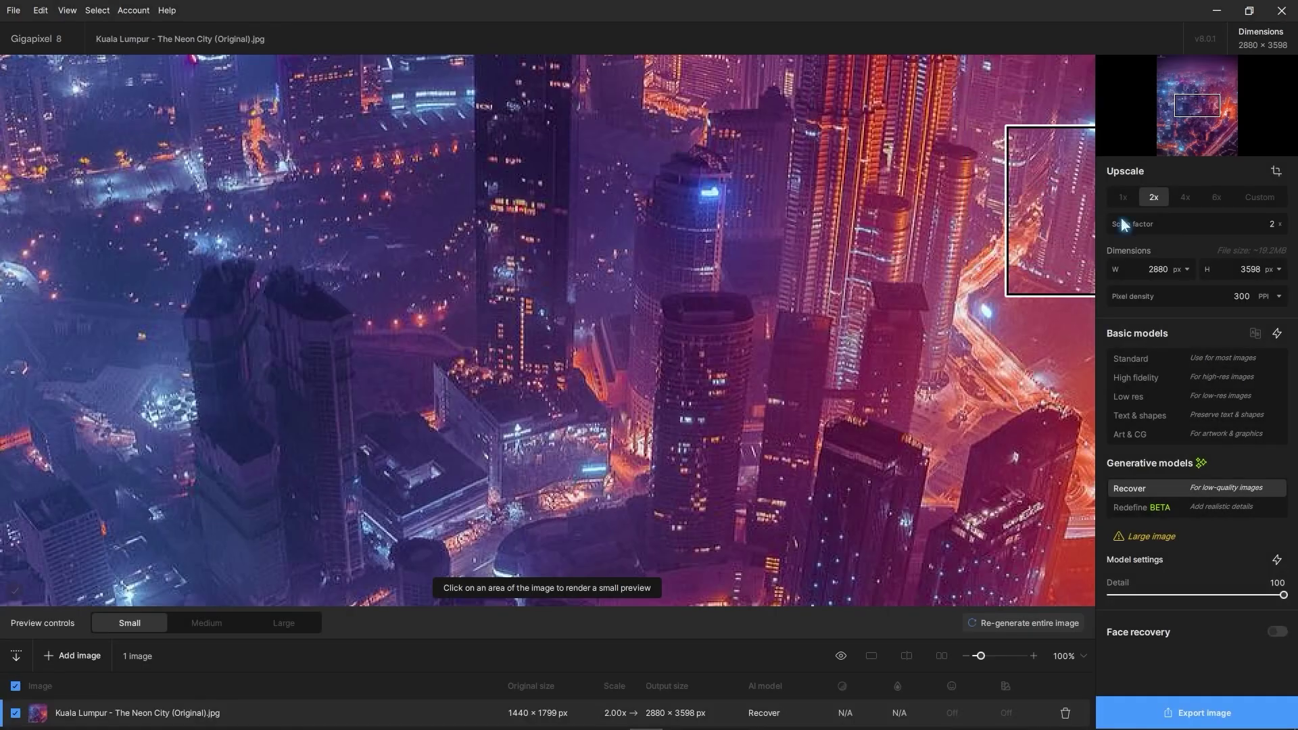
Set a custom scale factor of 3 for the Kuala Lumpur image and export its Recover upscale as PNG
{"action": "left_click", "coordinate": [1259, 196]}
{"action": "double_click", "coordinate": [1273, 225]}
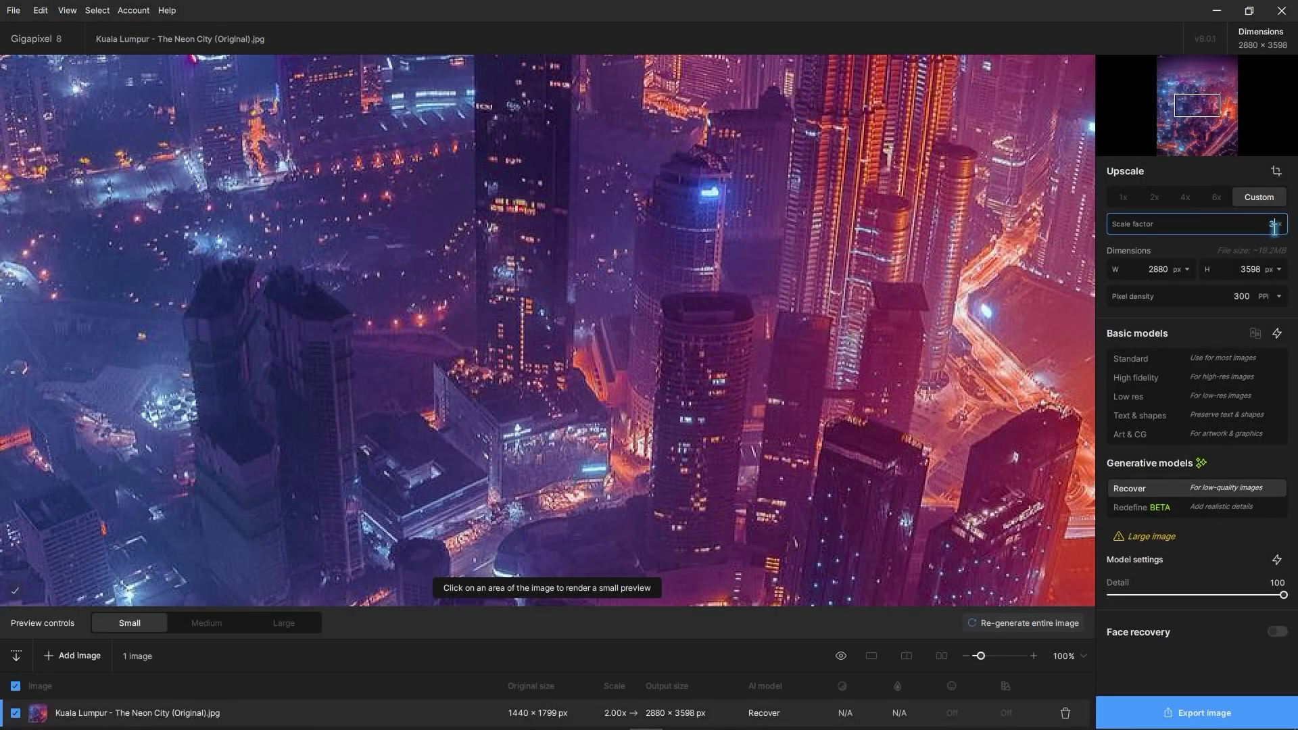
{"action": "type", "text": "3"}
{"action": "key", "text": "Return"}
{"action": "left_click", "coordinate": [1197, 713]}
{"action": "left_click", "coordinate": [987, 583]}
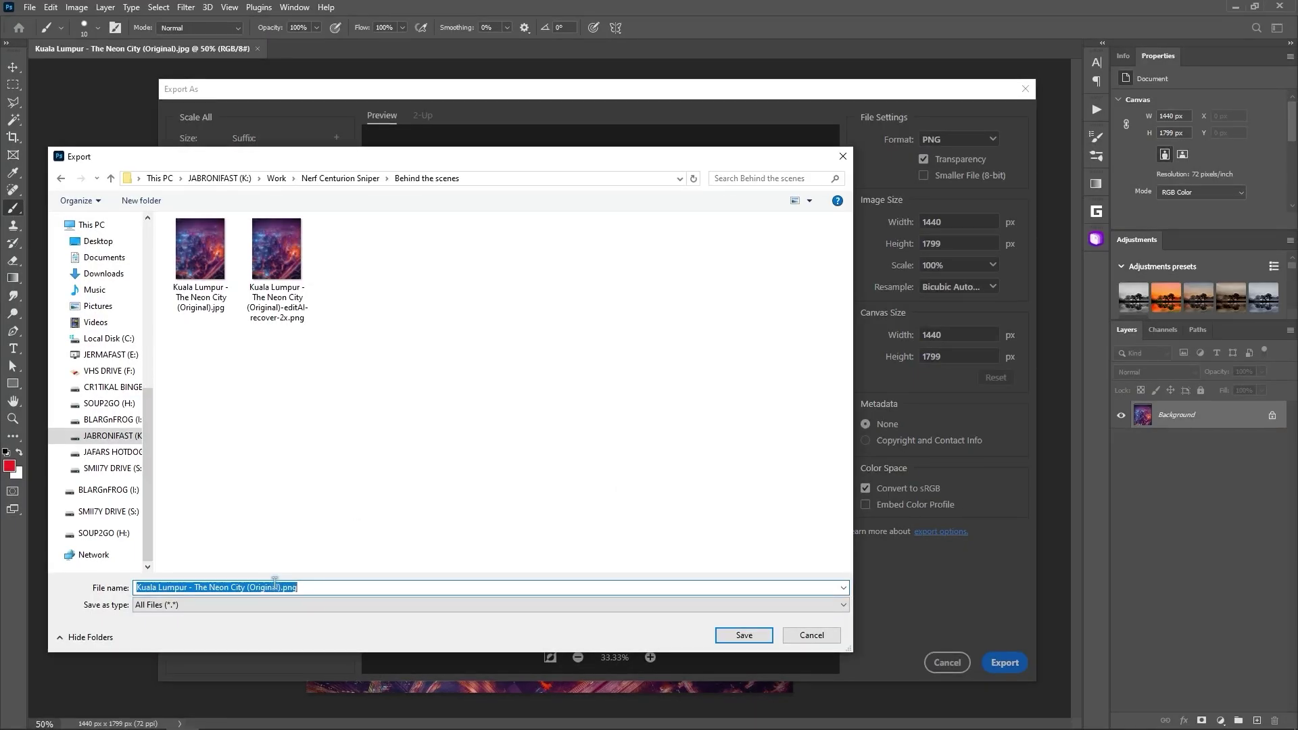
Save the Kuala Lumpur image from Photoshop as Umm erm crab ragon, and export that PNG's 3x Recover upscale in Gigapixel
{"action": "type", "text": "Umm erm crab ragon"}
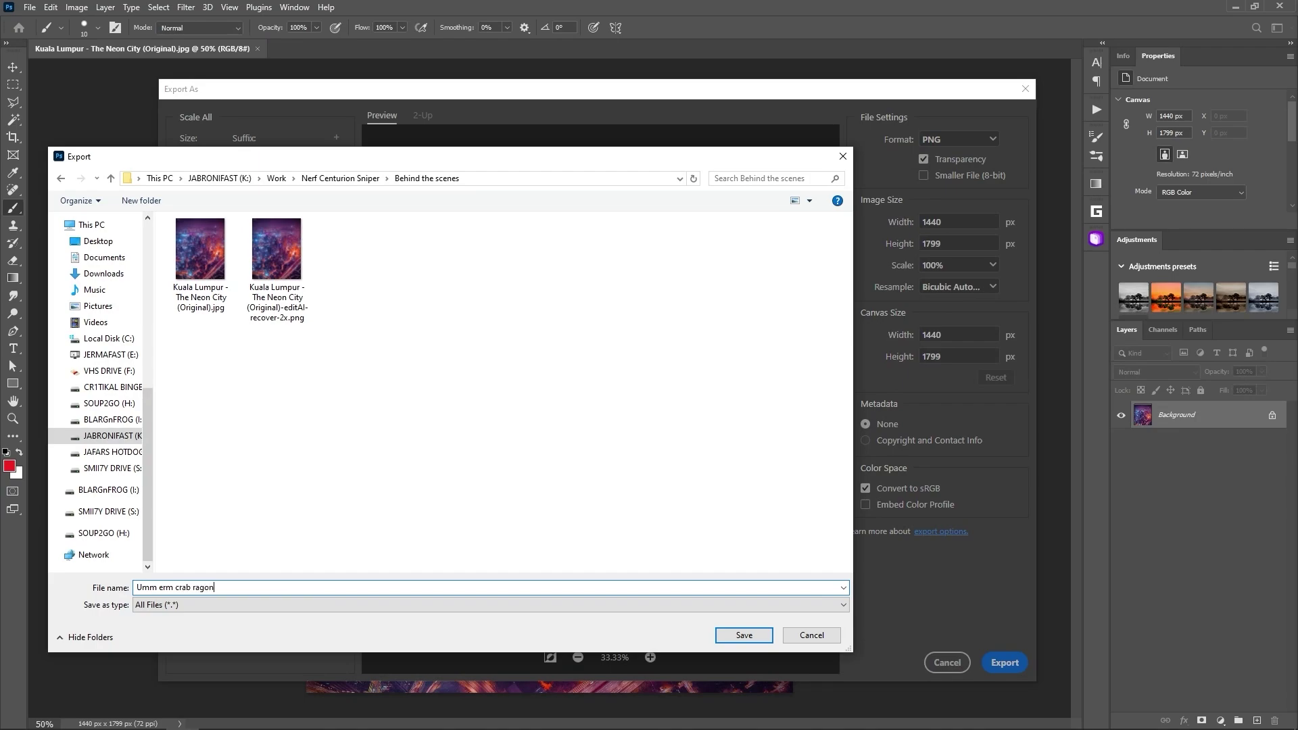
{"action": "left_click", "coordinate": [743, 635]}
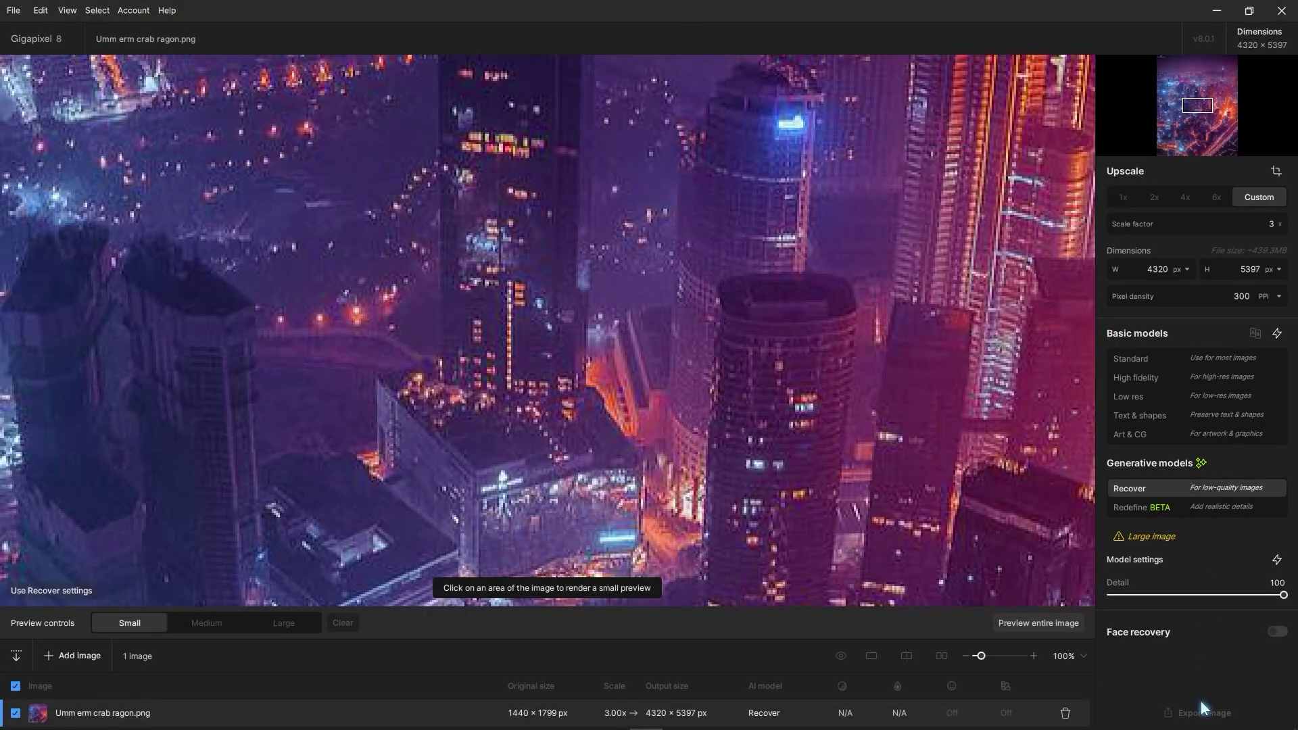
{"action": "left_click", "coordinate": [1202, 707]}
{"action": "left_click", "coordinate": [992, 591]}
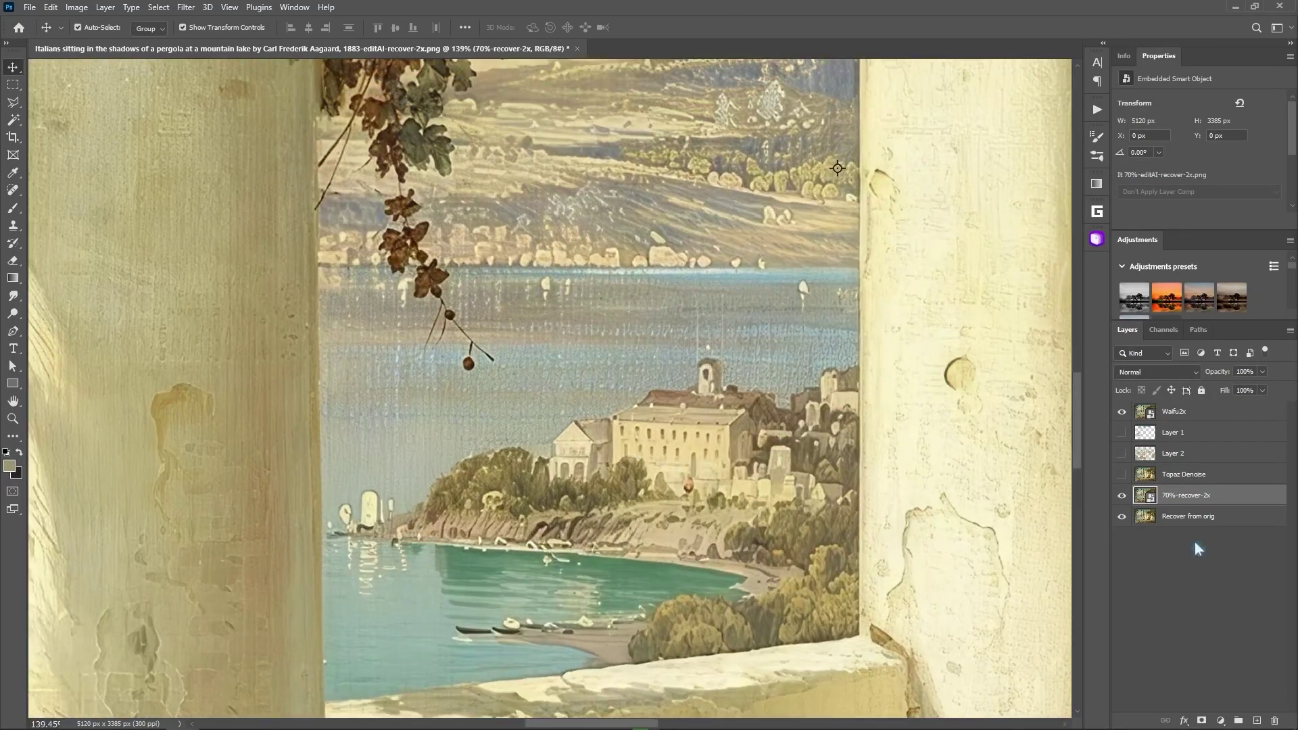
In Photoshop, compare the pergola painting's lakeside view with the 70%-recover-2x layer hidden and shown, and try adjusting its opacity
{"action": "left_click", "coordinate": [1122, 496]}
{"action": "left_click", "coordinate": [1121, 495]}
{"action": "left_click_drag", "start_coordinate": [1259, 372], "coordinate": [1233, 389]}
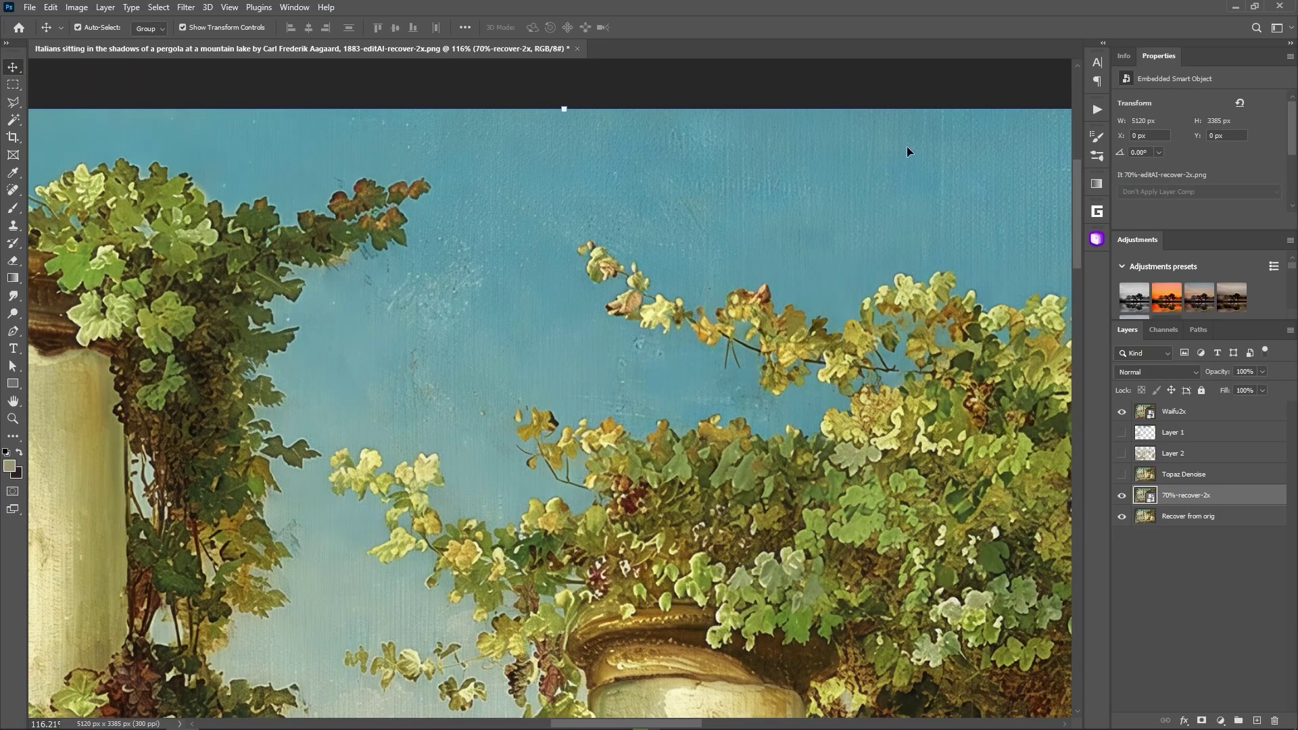
Make the Topaz Denoise layer visible and select it to examine the sky and foliage
{"action": "left_click", "coordinate": [1122, 474]}
{"action": "left_click", "coordinate": [1188, 474]}
{"action": "scroll", "coordinate": [881, 353], "scroll_direction": "right", "scroll_amount": 2}
{"action": "scroll", "coordinate": [882, 357], "scroll_direction": "right", "scroll_amount": 1}
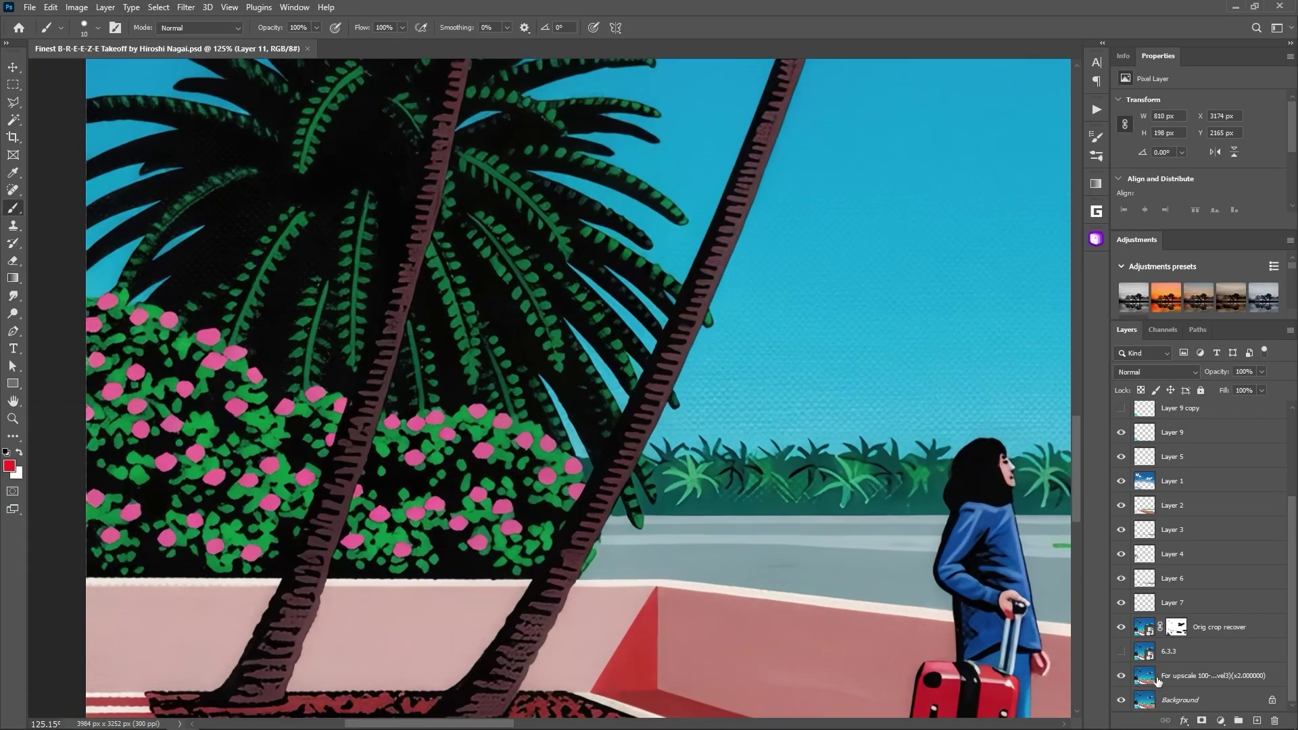
In the B-R-E-E-Z-E Takeoff document, inspect the sky texture on the For upscale and 6.3.3 layers separately
{"action": "left_click", "coordinate": [1120, 674], "text": "alt"}
{"action": "scroll", "coordinate": [578, 388], "scroll_direction": "up", "scroll_amount": 2}
{"action": "left_click", "coordinate": [1121, 651]}
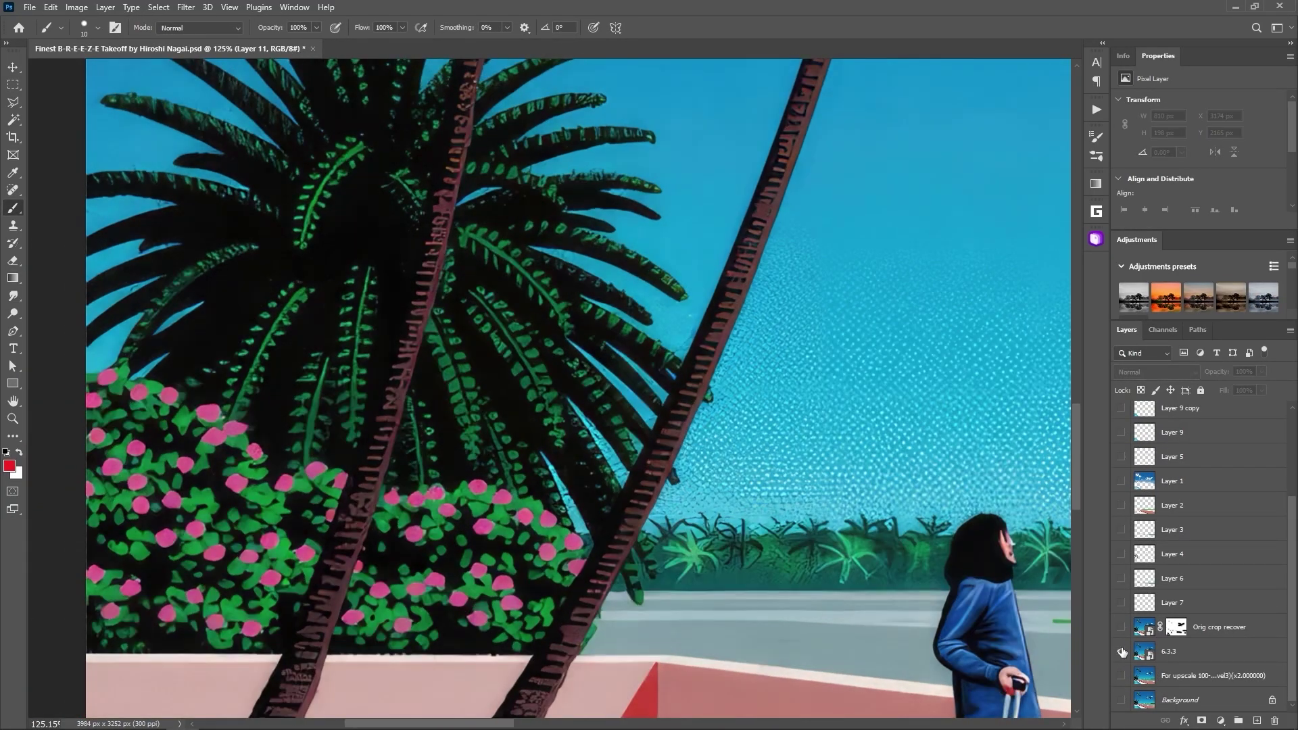
{"action": "left_click", "coordinate": [1121, 651]}
View the Orig crop recover layer alone to examine its masked areas, and restore the other layers' visibility
{"action": "left_click", "coordinate": [1121, 628], "text": "alt"}
{"action": "left_click", "coordinate": [1121, 628], "text": "alt"}
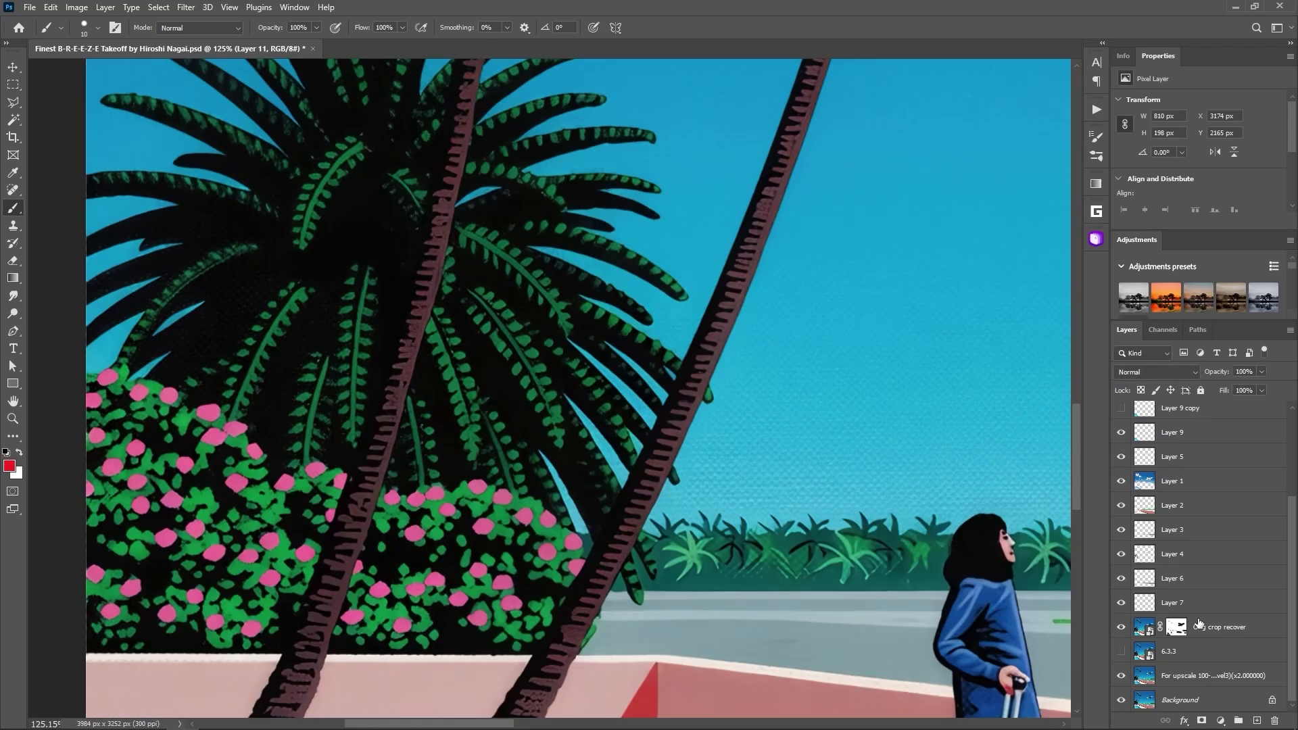
{"action": "left_click", "coordinate": [1122, 630], "text": "alt"}
{"action": "scroll", "coordinate": [658, 486], "scroll_direction": "down", "scroll_amount": 8}
{"action": "scroll", "coordinate": [333, 516], "scroll_direction": "up", "scroll_amount": 7}
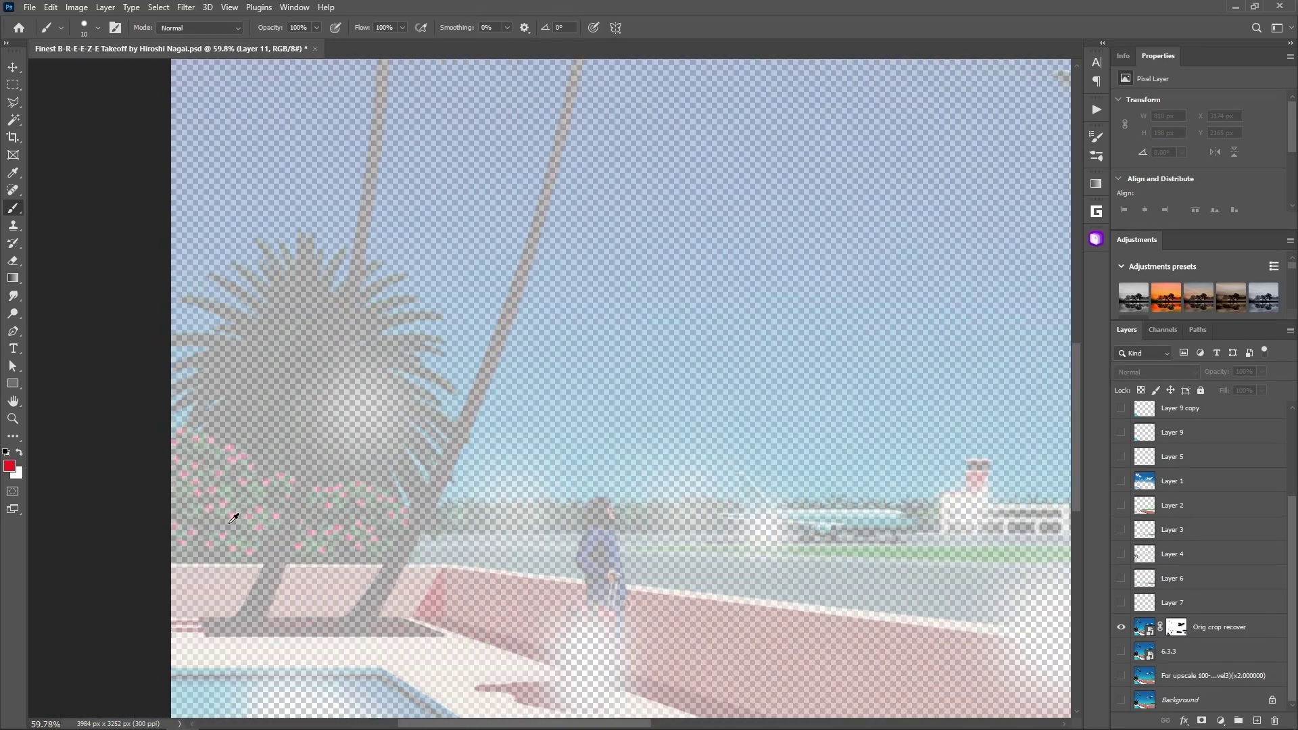
{"action": "left_click", "coordinate": [1121, 628], "text": "alt"}
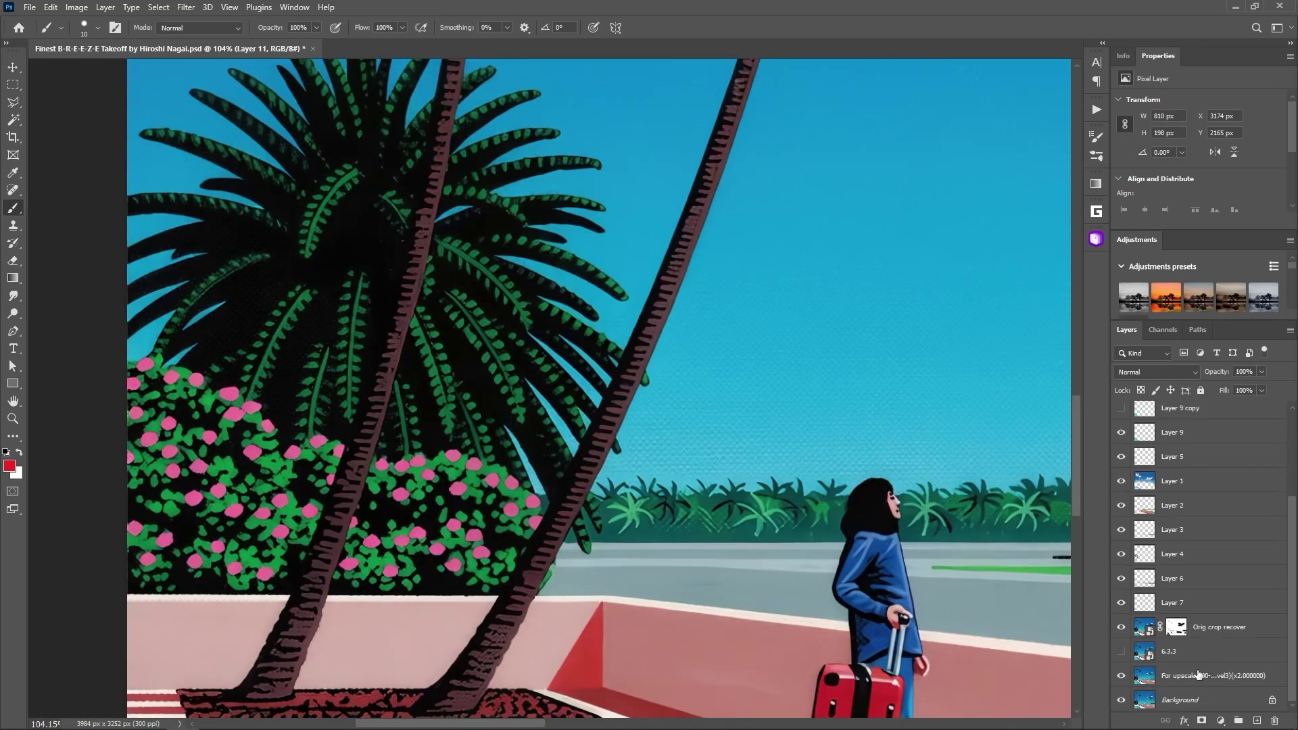
Isolate the For upscale layer and select its black areas with Color Range at fuzziness 50, sampling from the palm trunk
{"action": "left_click", "coordinate": [1120, 675], "text": "alt"}
{"action": "left_click", "coordinate": [170, 7]}
{"action": "left_click", "coordinate": [172, 137]}
{"action": "left_click", "coordinate": [526, 270]}
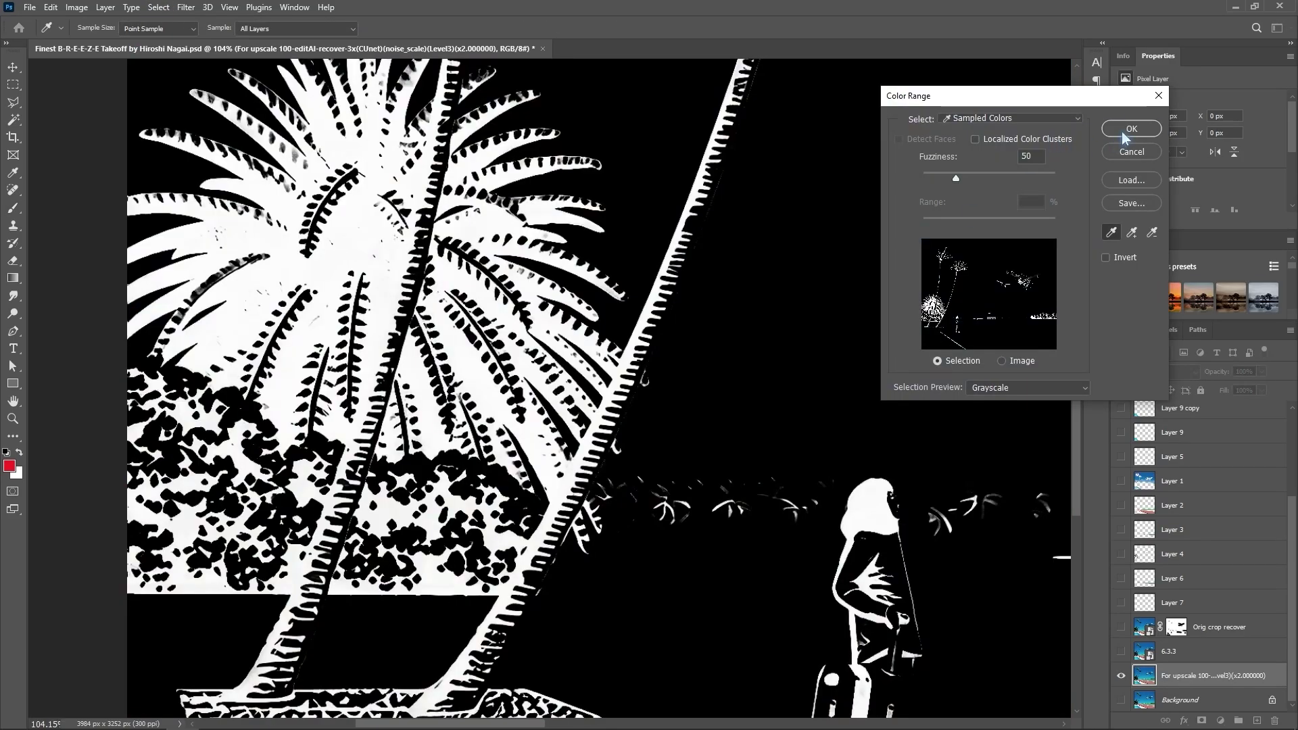
{"action": "left_click", "coordinate": [1123, 130]}
Restore the other layers' visibility, copy the selected black areas to a new layer and move it between Layer 6 and Layer 7
{"action": "left_click", "coordinate": [1120, 675], "text": "alt"}
{"action": "key", "text": "ctrl+j"}
{"action": "left_click_drag", "start_coordinate": [1171, 675], "coordinate": [1219, 585]}
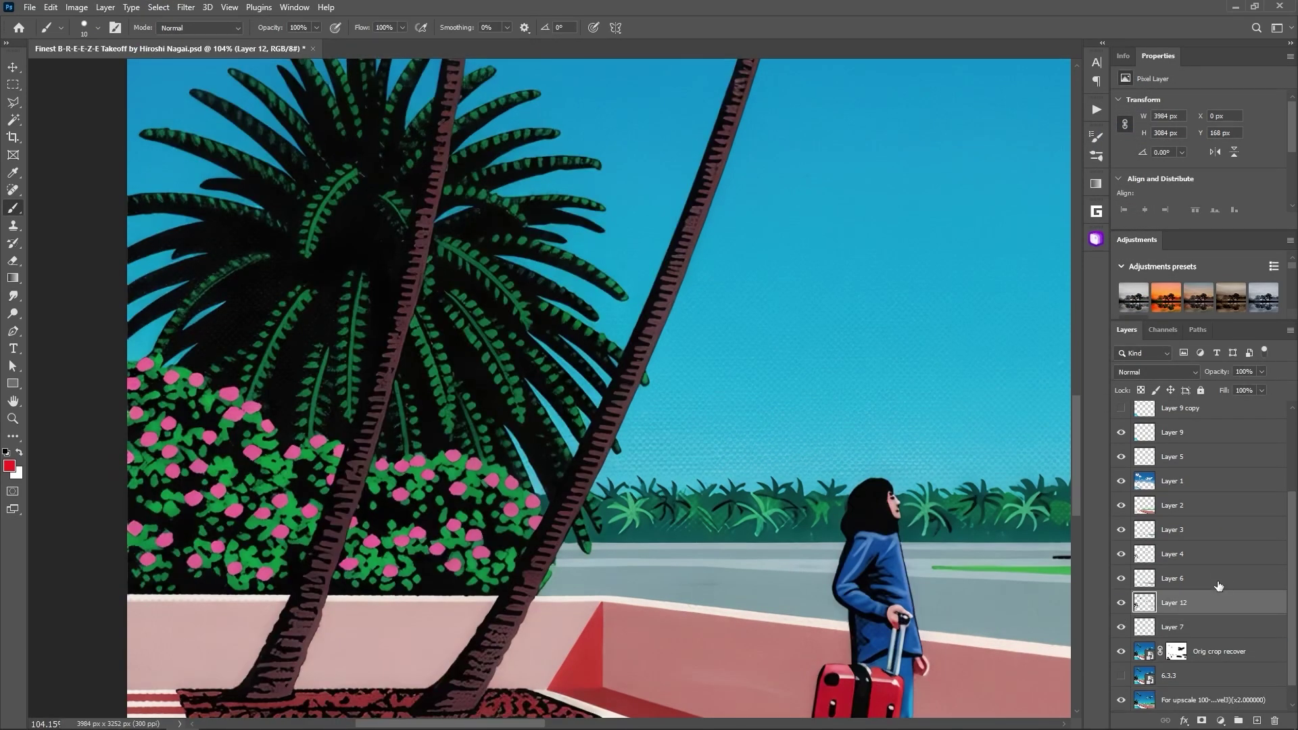
Compare the airplane and the dark trees with Layer 12 shown and hidden
{"action": "scroll", "coordinate": [1181, 607], "scroll_direction": "up", "scroll_amount": 2}
{"action": "left_click_drag", "start_coordinate": [1014, 406], "coordinate": [135, 500]}
{"action": "left_click_drag", "start_coordinate": [744, 135], "coordinate": [433, 676]}
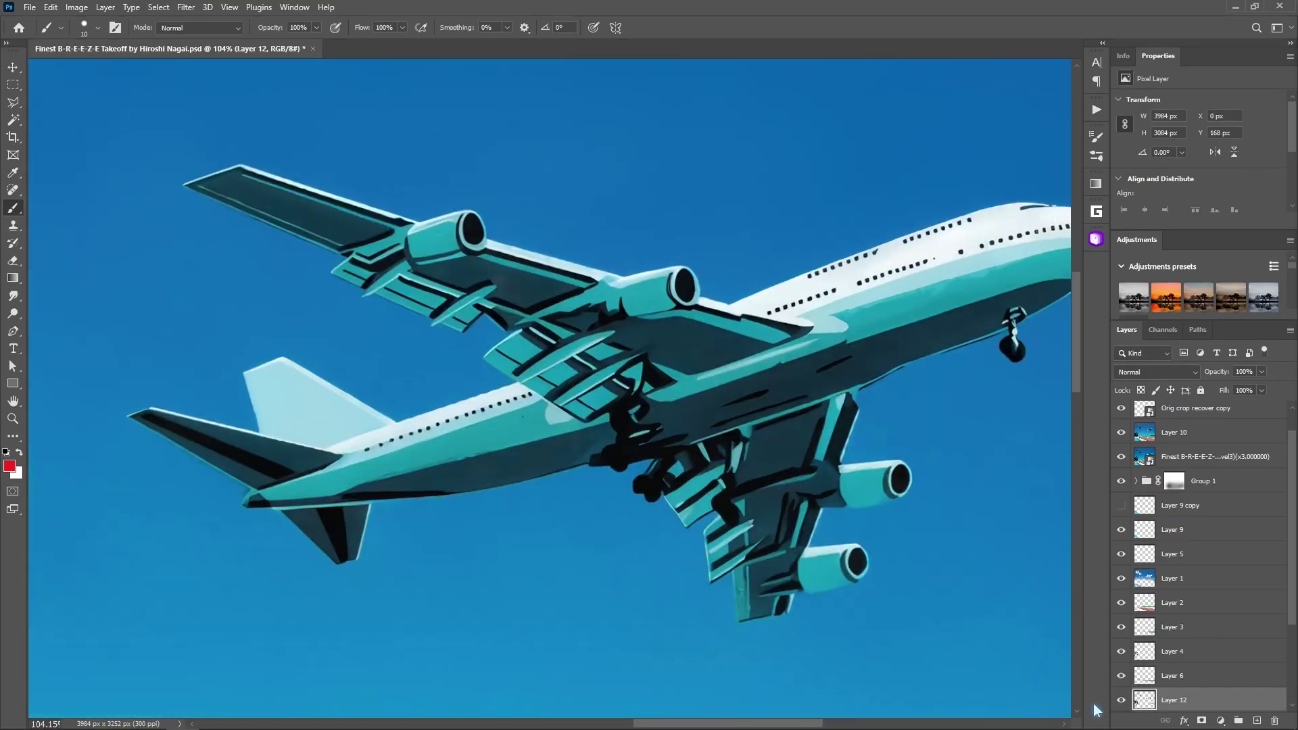
{"action": "left_click", "coordinate": [1121, 700], "text": "alt"}
{"action": "left_click", "coordinate": [1120, 699], "text": "alt"}
{"action": "scroll", "coordinate": [571, 558], "scroll_direction": "up", "scroll_amount": 5}
{"action": "scroll", "coordinate": [1183, 641], "scroll_direction": "down", "scroll_amount": 2}
{"action": "left_click", "coordinate": [1121, 603]}
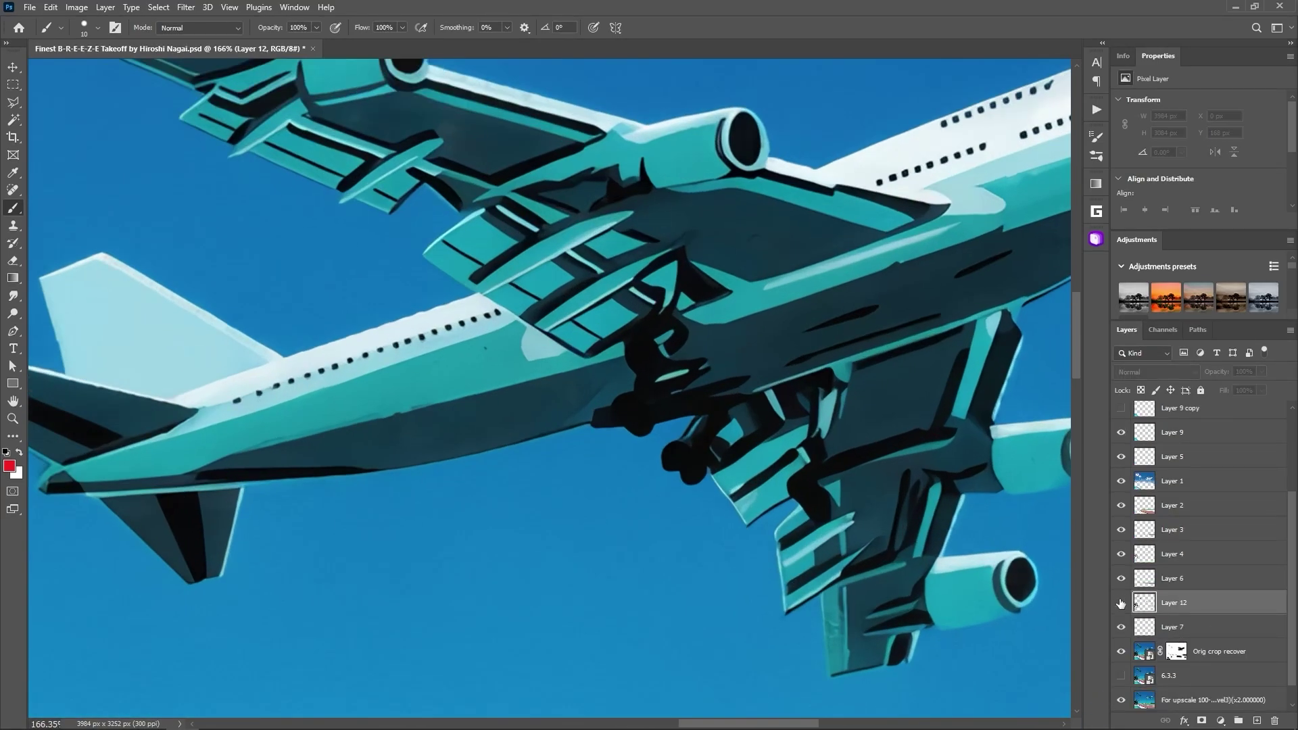
{"action": "left_click", "coordinate": [1121, 602]}
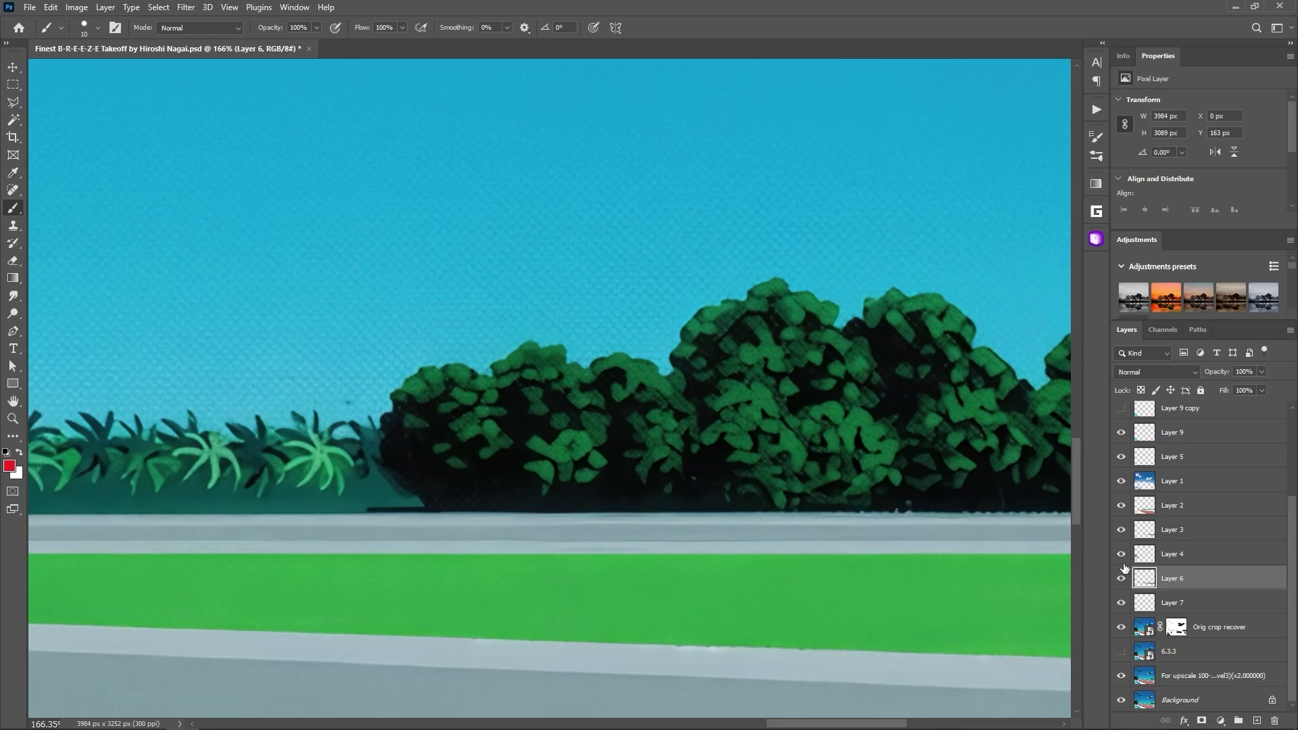
Inspect Layer 4, Layer 3 and Layer 2 one at a time in isolation
{"action": "left_click", "coordinate": [1122, 557], "text": "alt"}
{"action": "left_click", "coordinate": [1121, 558], "text": "alt"}
{"action": "left_click", "coordinate": [1121, 532], "text": "alt"}
{"action": "left_click", "coordinate": [1121, 532], "text": "alt"}
{"action": "left_click", "coordinate": [1121, 508], "text": "alt"}
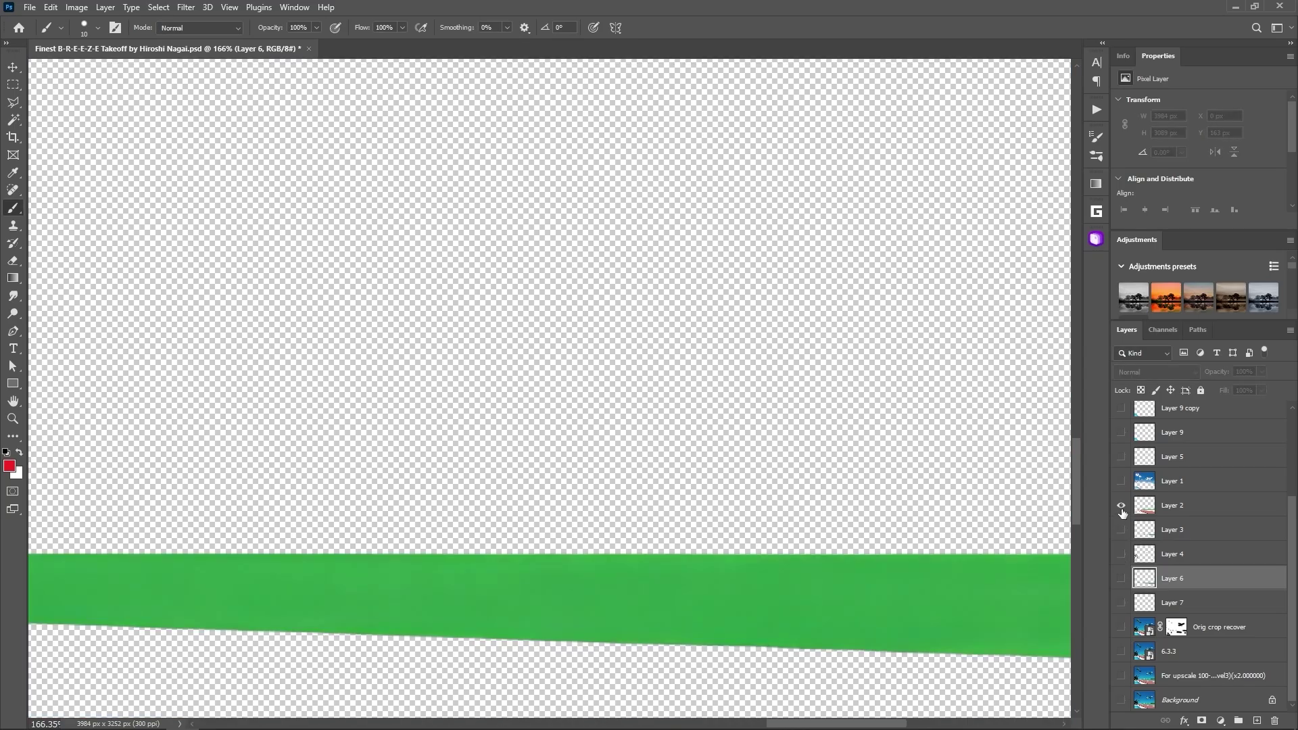